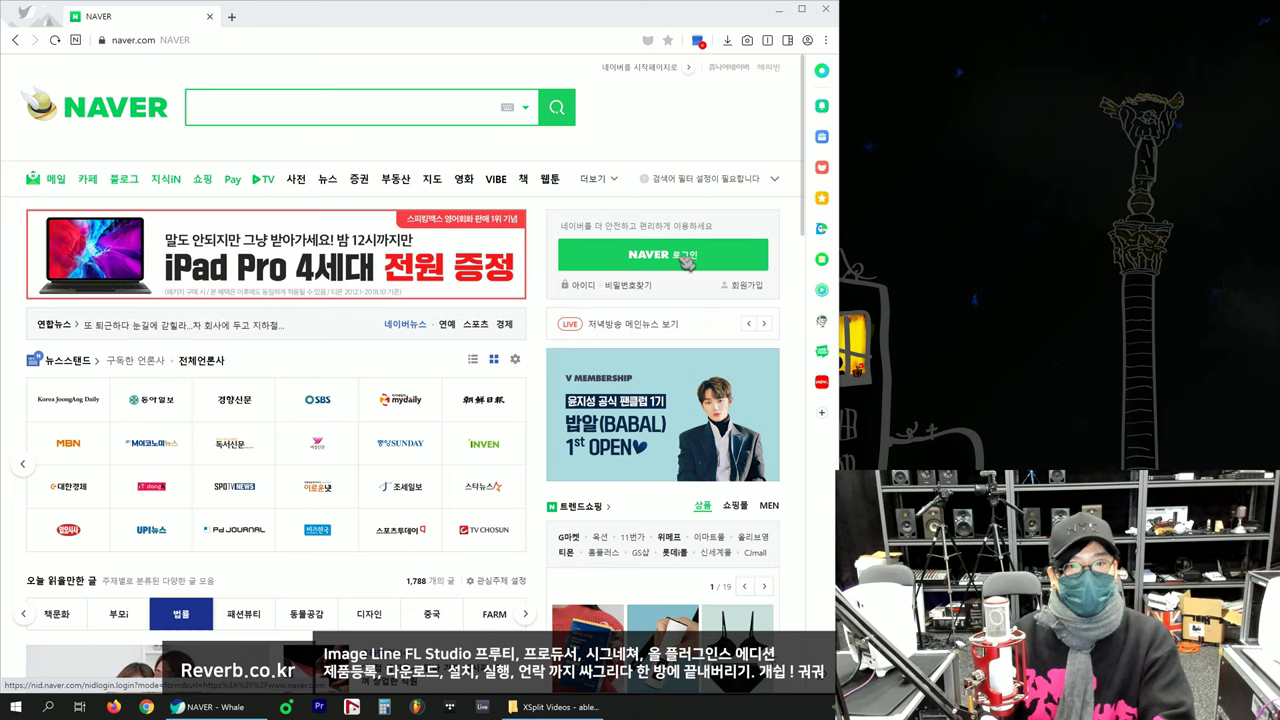
Step: Sign in to Naver with the account ID and password
{"action": "left_click", "coordinate": [686, 257]}
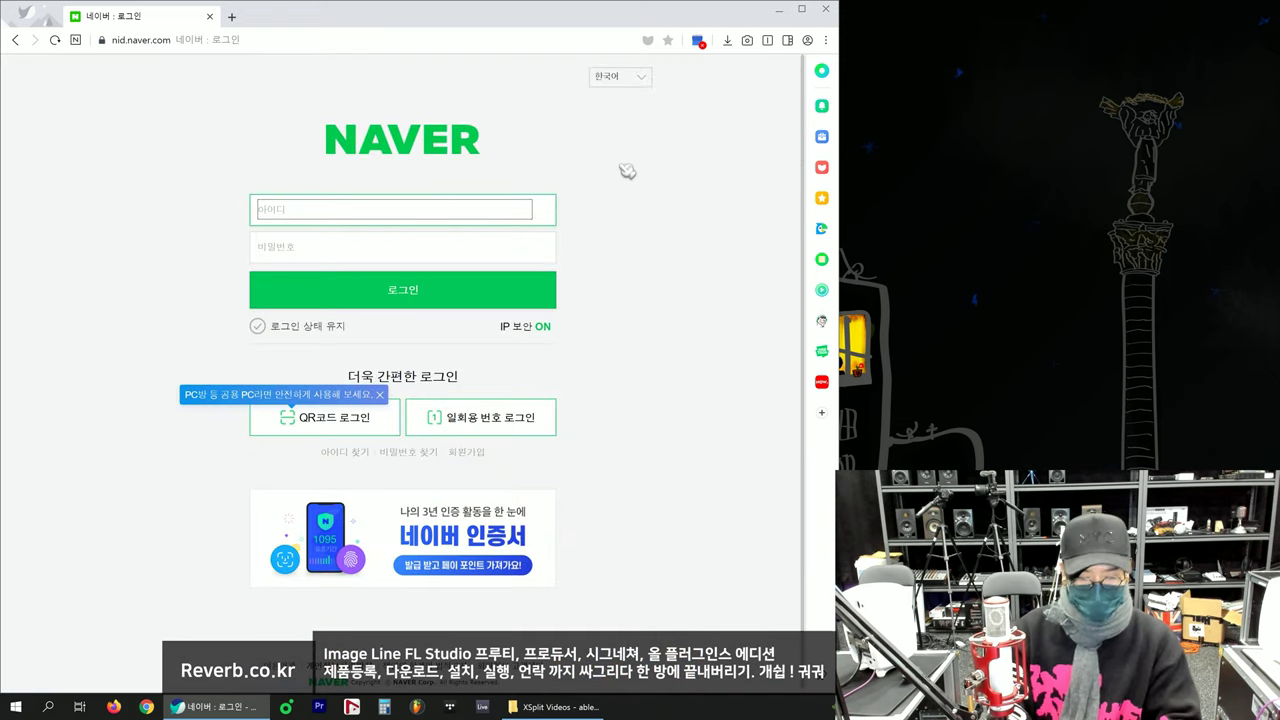
{"action": "key", "text": "Tab"}
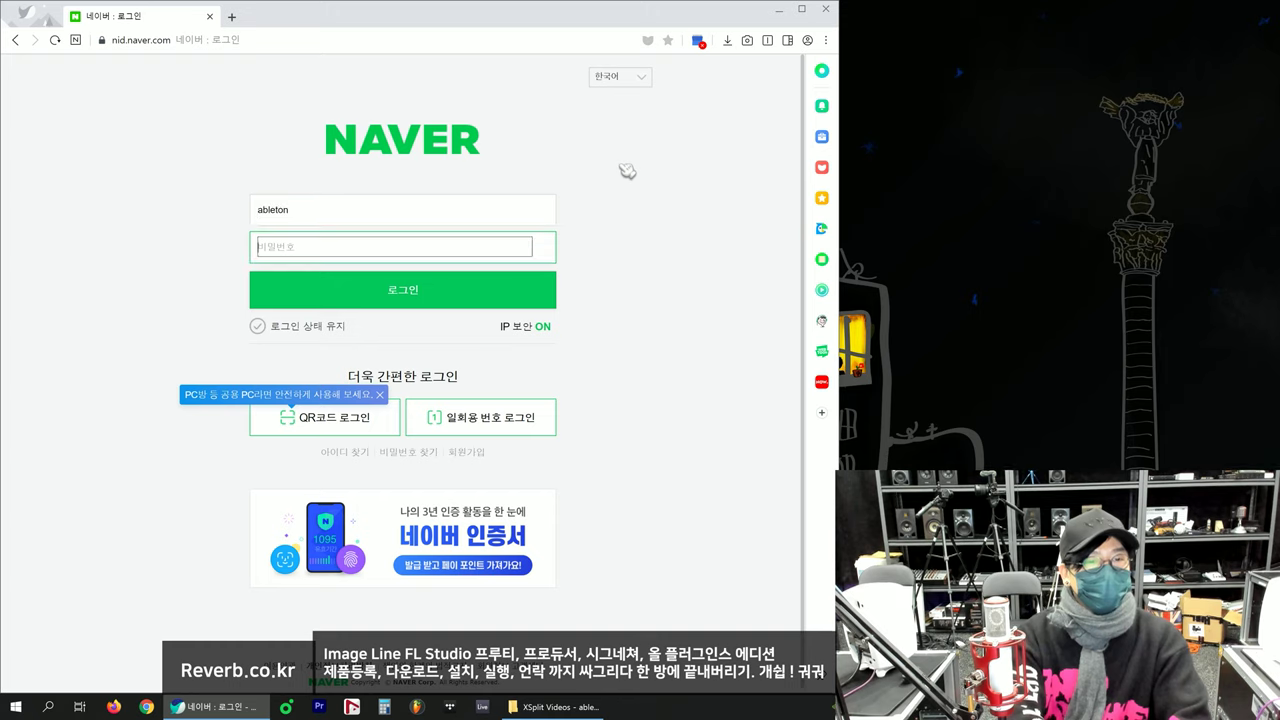
{"action": "type", "text": "ab•••"}
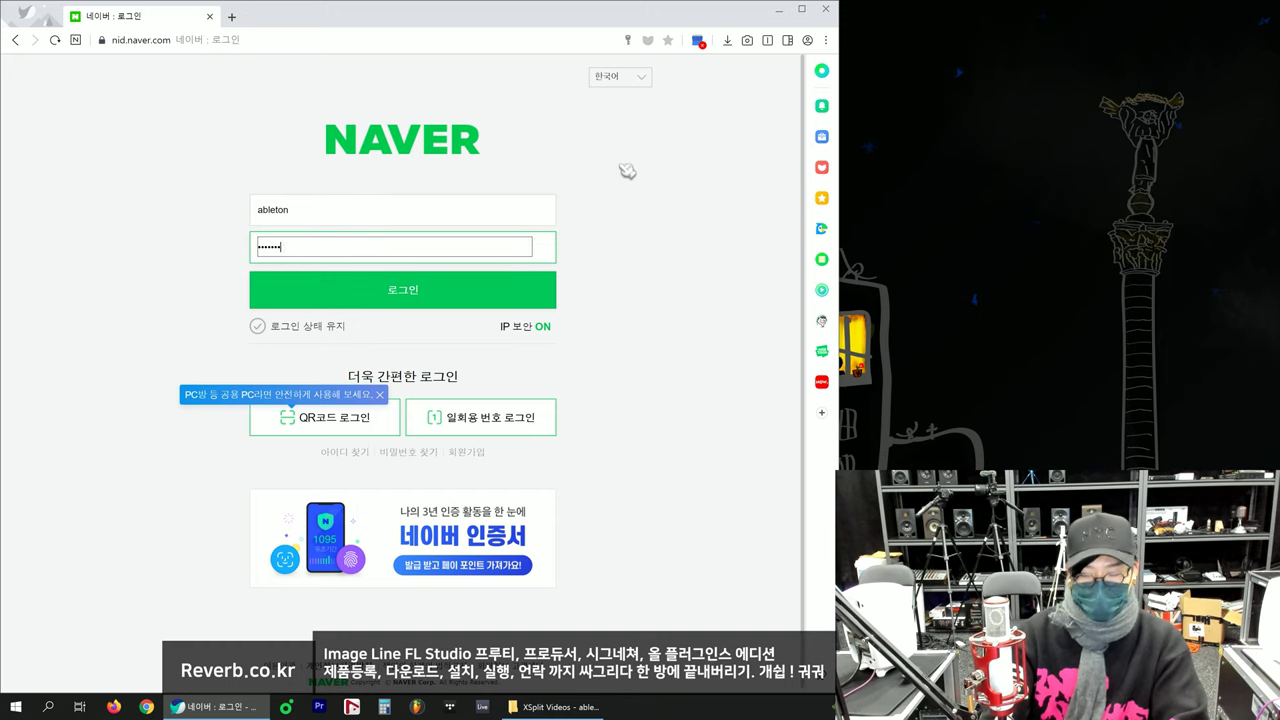
{"action": "left_click", "coordinate": [385, 297]}
Step: Save the voucher PDF from the self-sent mail to Downloads and minimize the mail window
{"action": "left_click", "coordinate": [64, 182]}
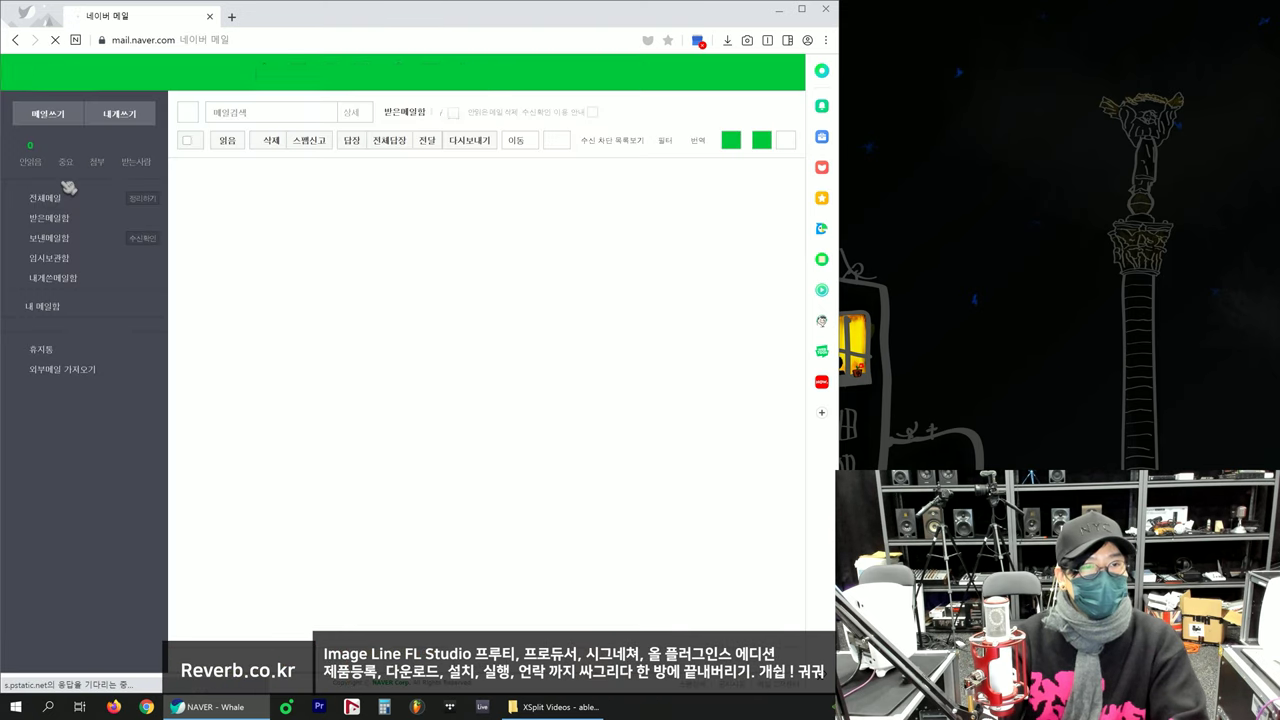
{"action": "left_click", "coordinate": [52, 279]}
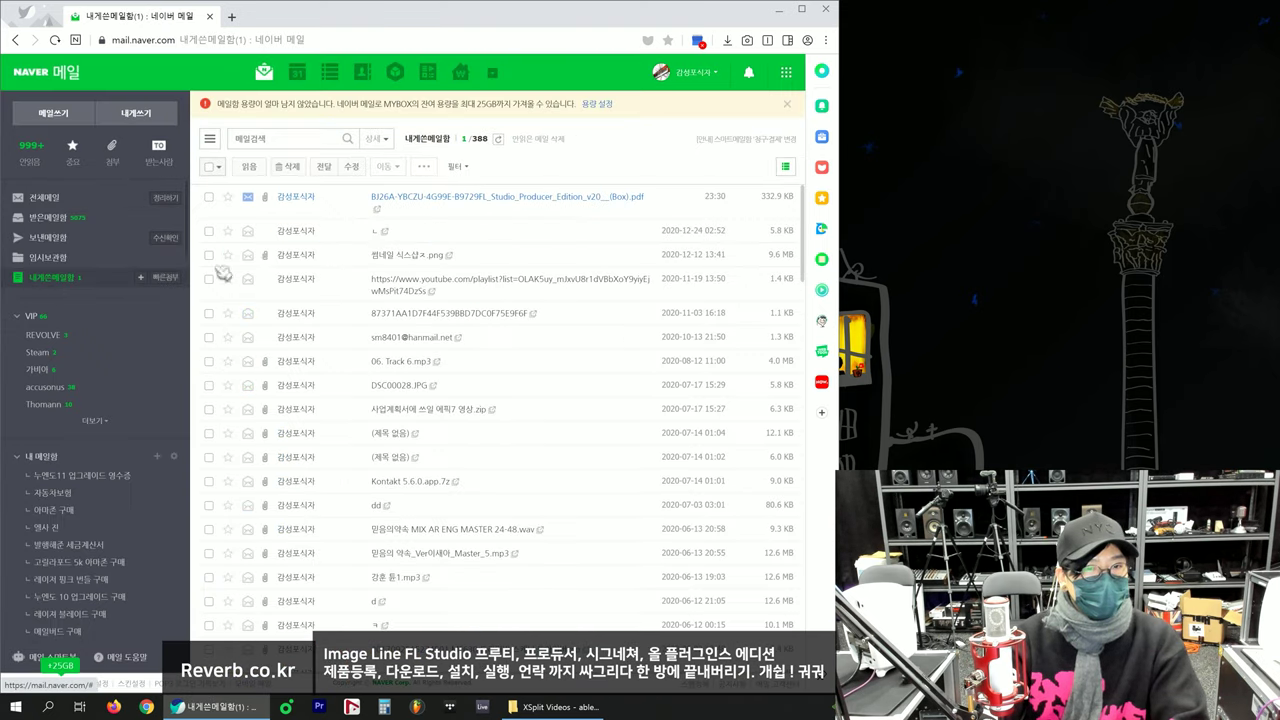
{"action": "left_click", "coordinate": [396, 198]}
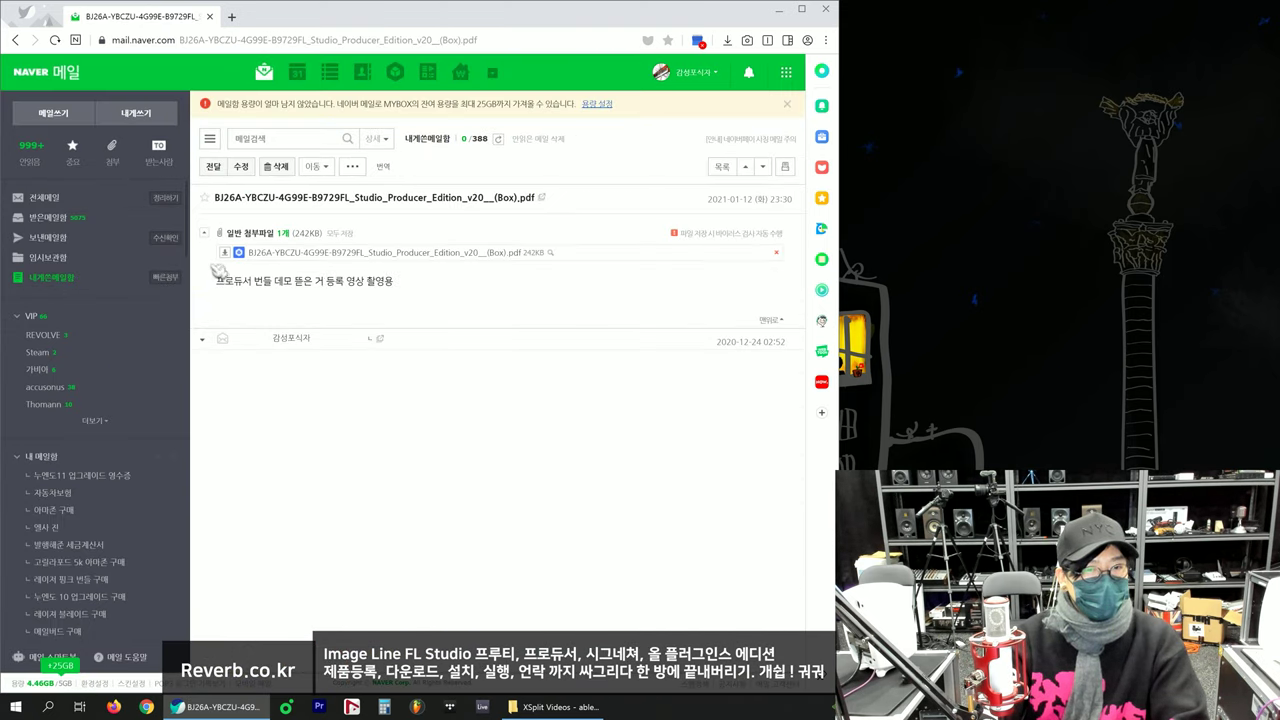
{"action": "left_click", "coordinate": [232, 258]}
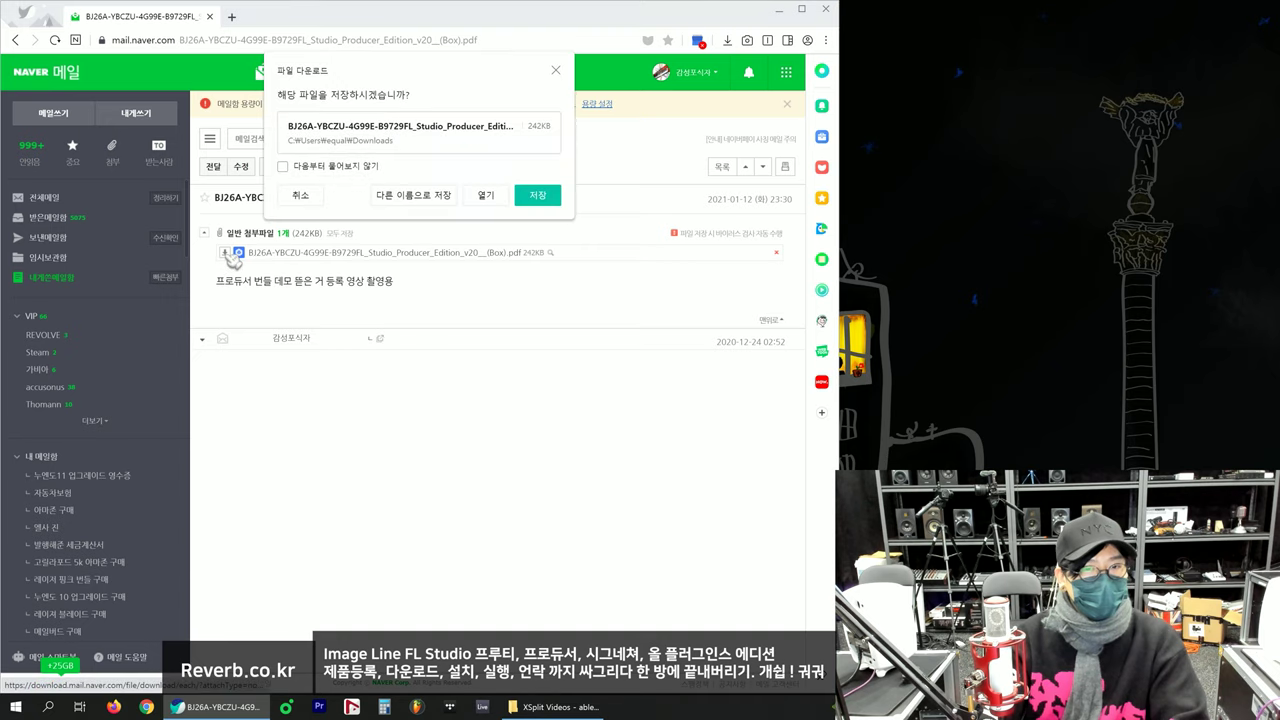
{"action": "left_click", "coordinate": [527, 200]}
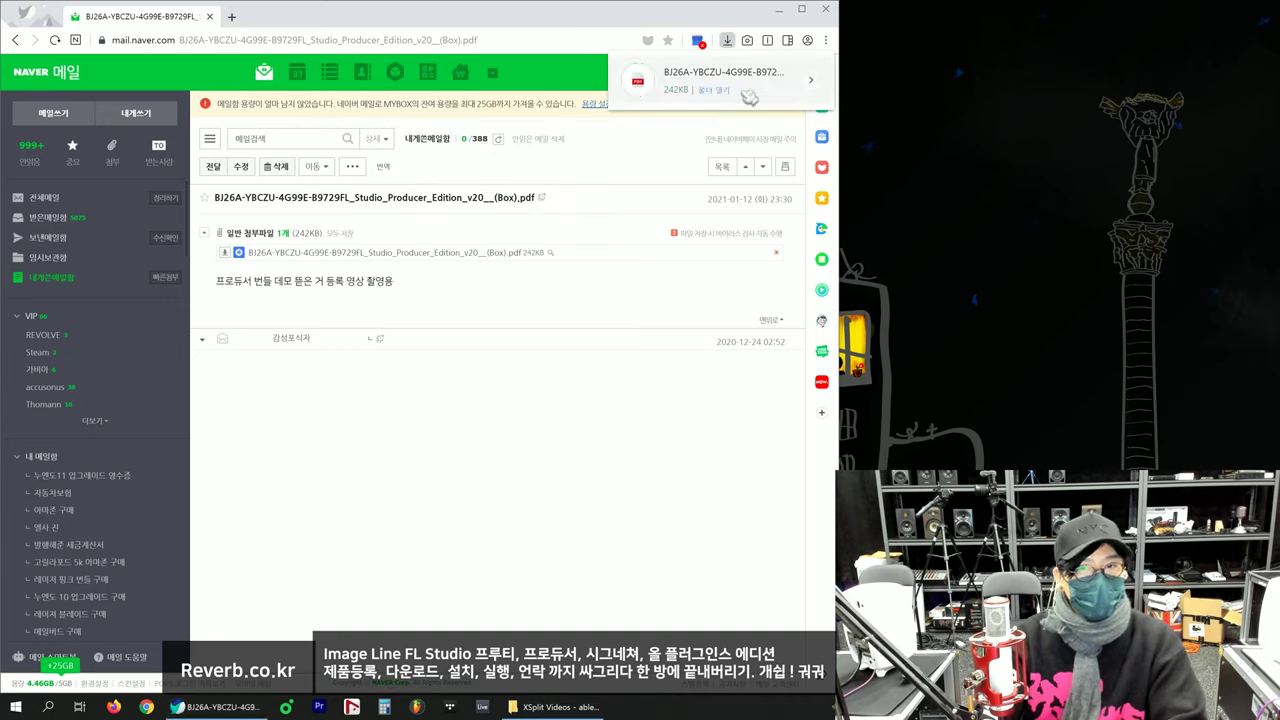
{"action": "left_click", "coordinate": [716, 92]}
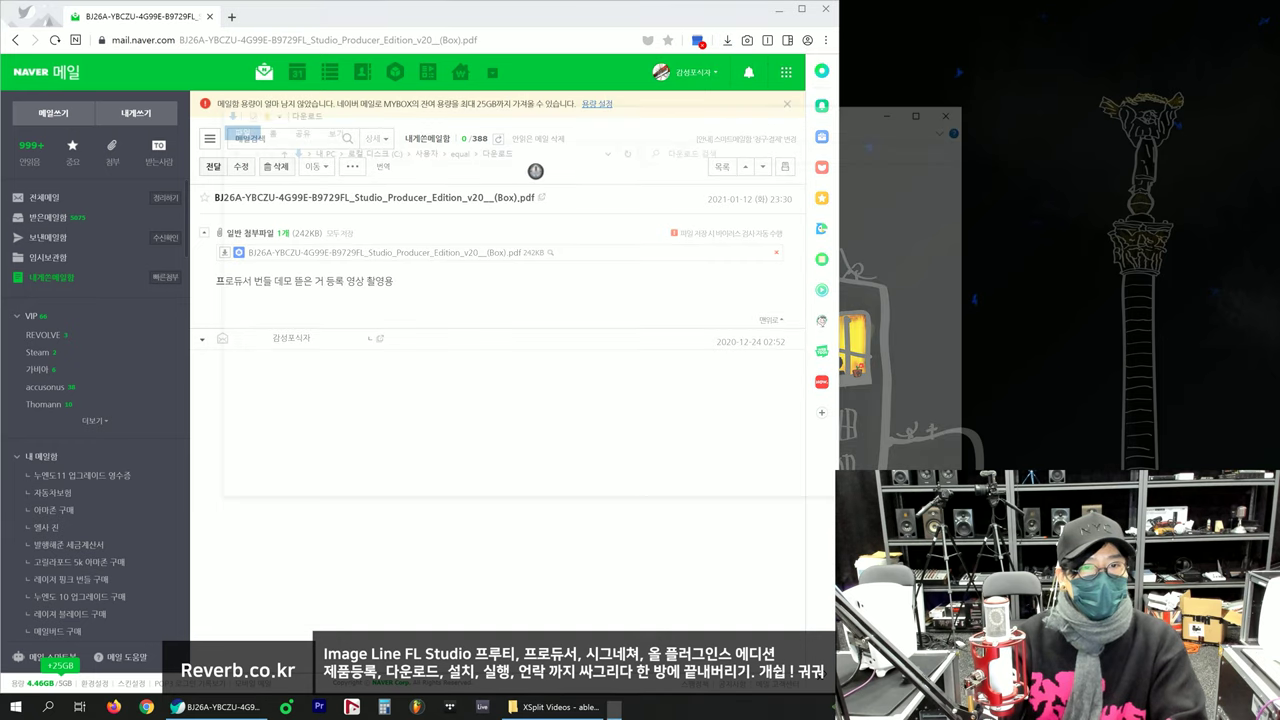
{"action": "left_click", "coordinate": [958, 110]}
{"action": "left_click", "coordinate": [779, 10]}
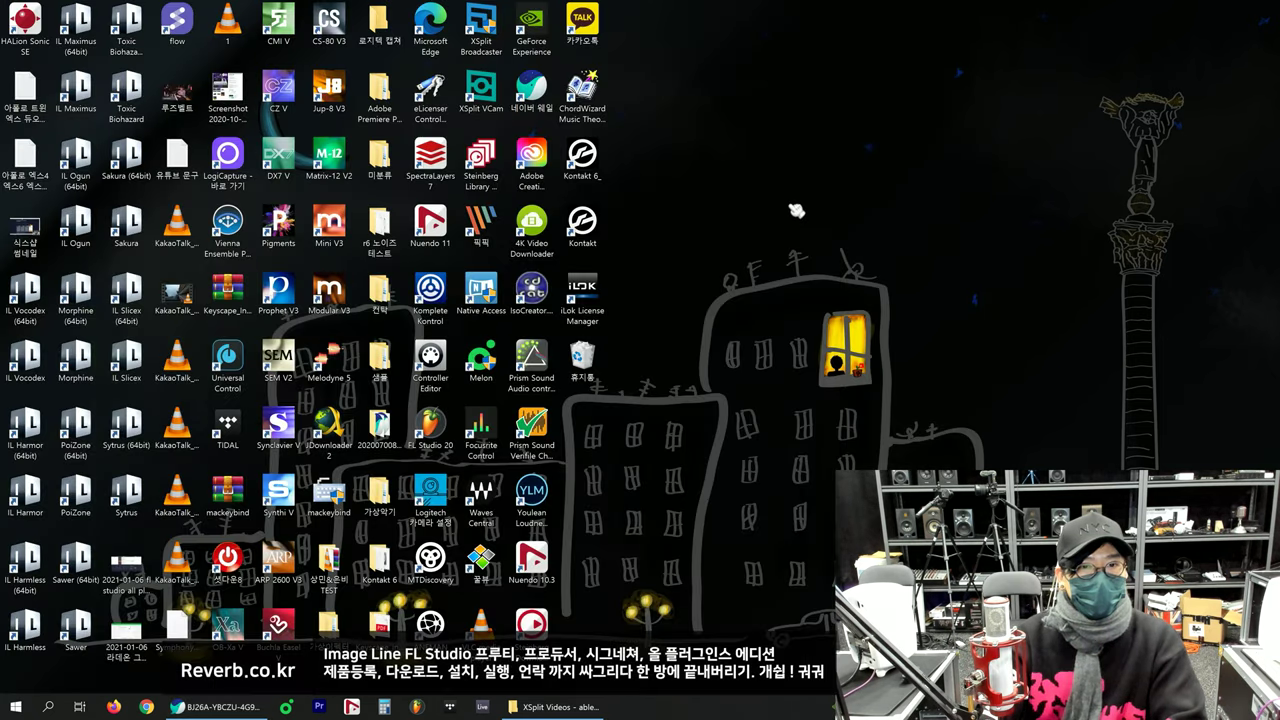
Step: Open the FL Studio voucher PDF on the desktop with Microsoft Edge
{"action": "key", "text": "ctrl+v"}
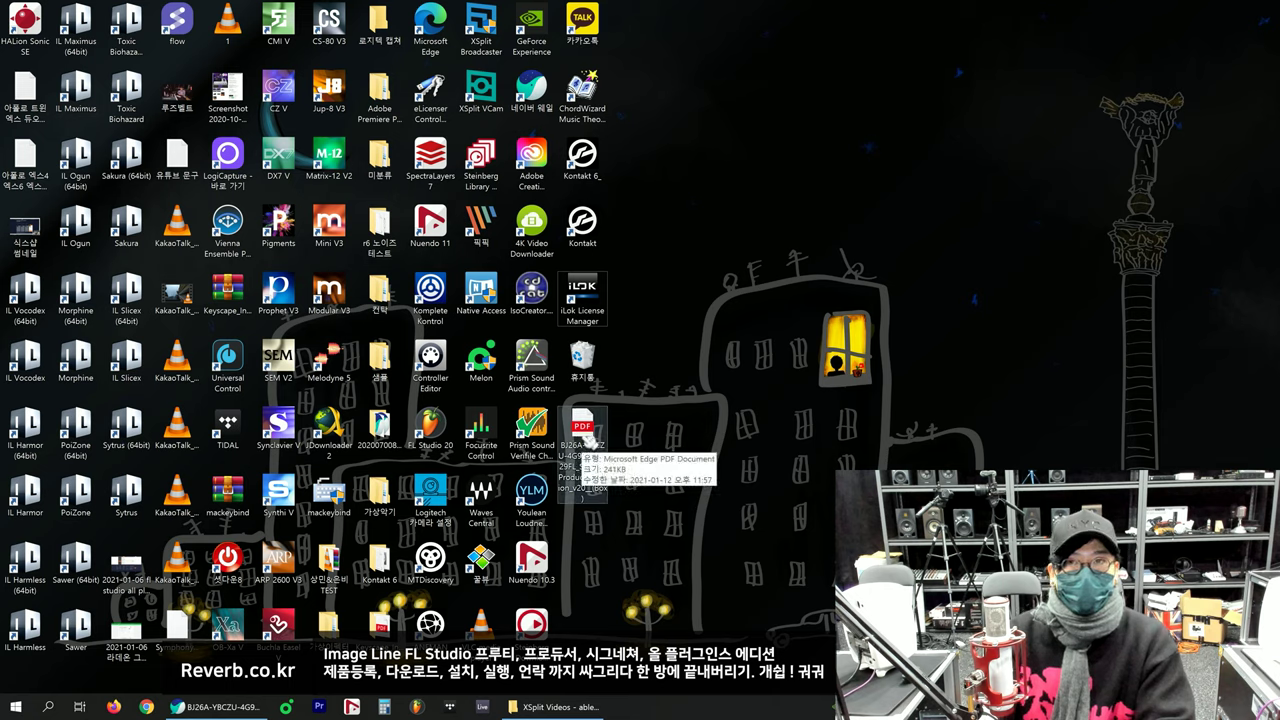
{"action": "double_click", "coordinate": [591, 440]}
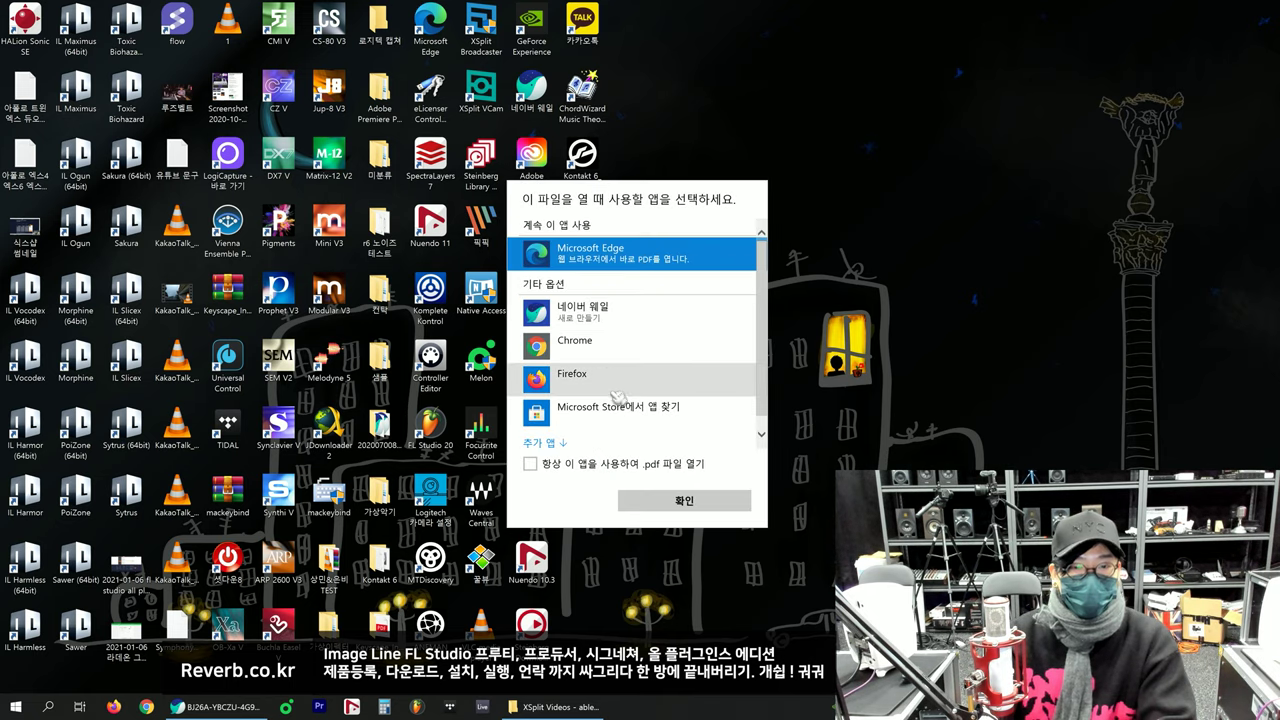
{"action": "left_click", "coordinate": [672, 501]}
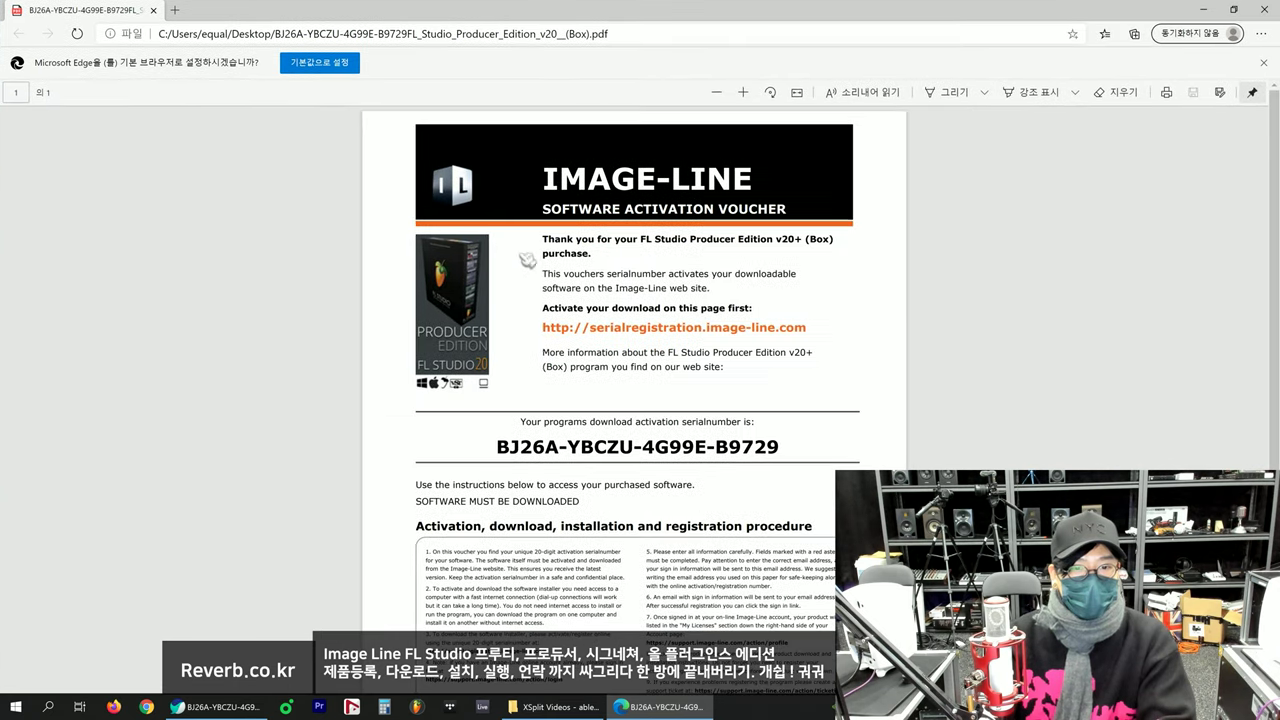
{"action": "left_click_drag", "start_coordinate": [497, 449], "coordinate": [807, 444]}
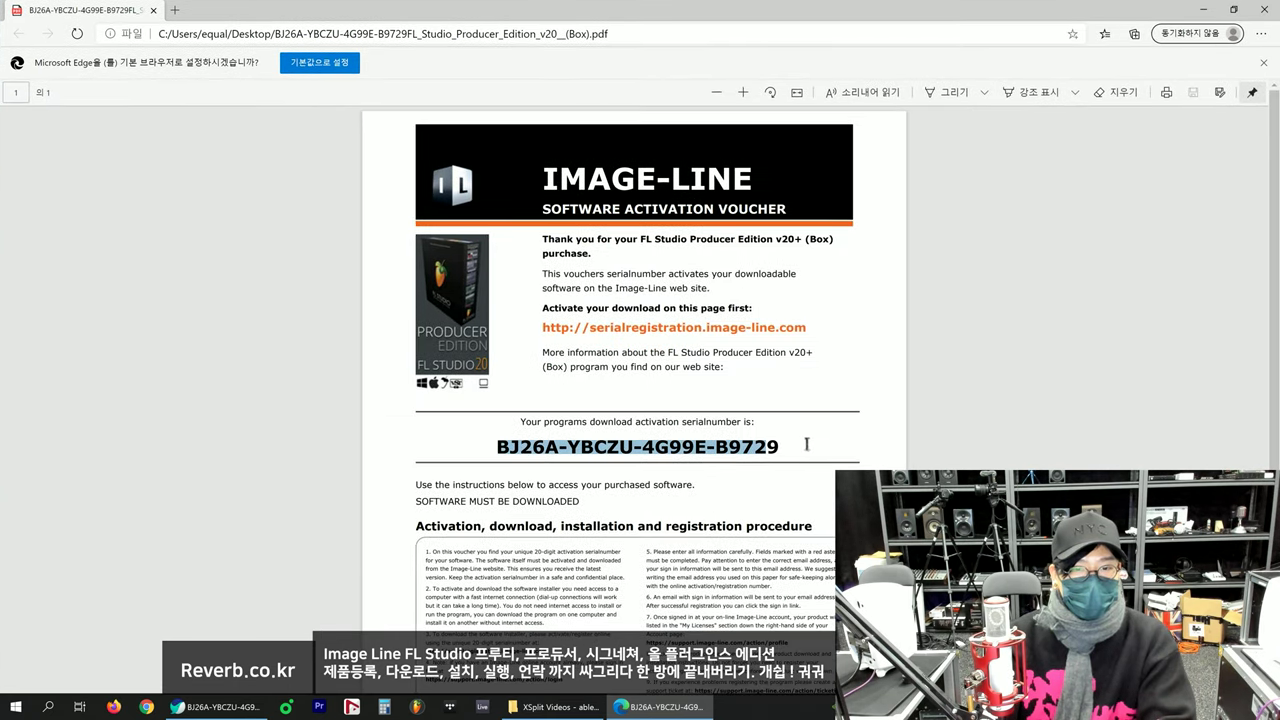
{"action": "left_click", "coordinate": [817, 449]}
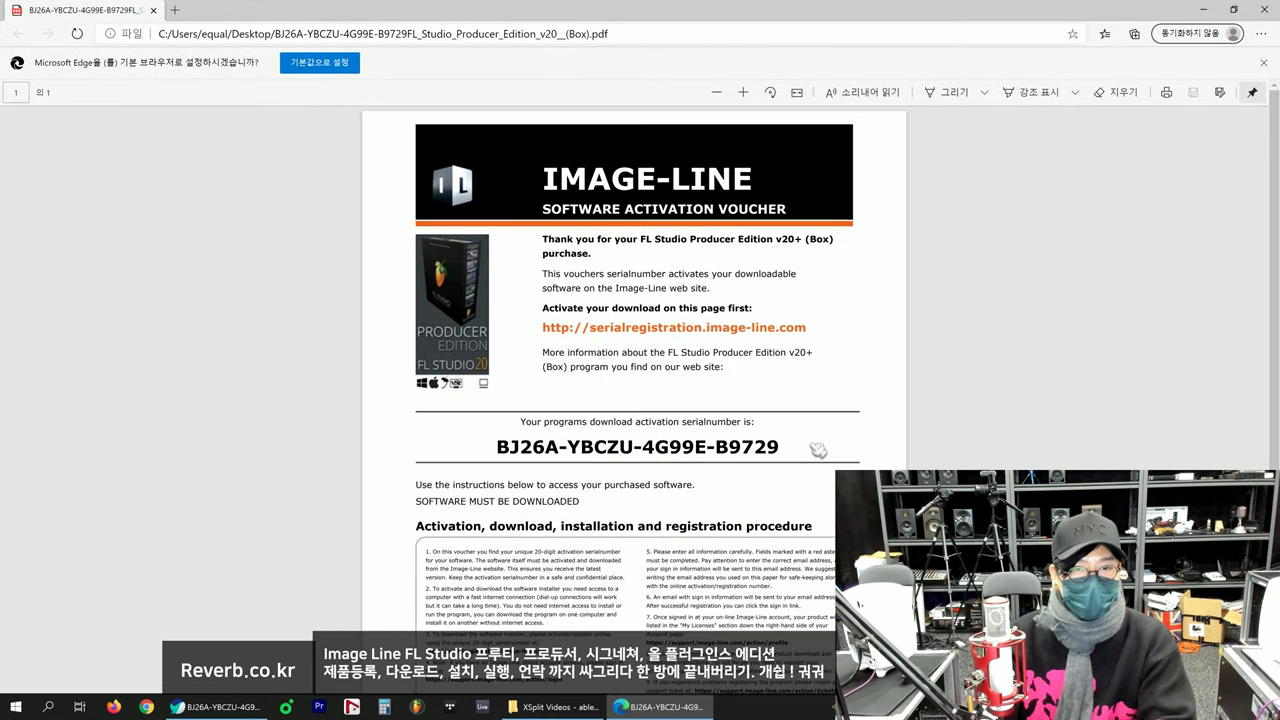
{"action": "double_click", "coordinate": [829, 238]}
{"action": "left_click", "coordinate": [829, 238]}
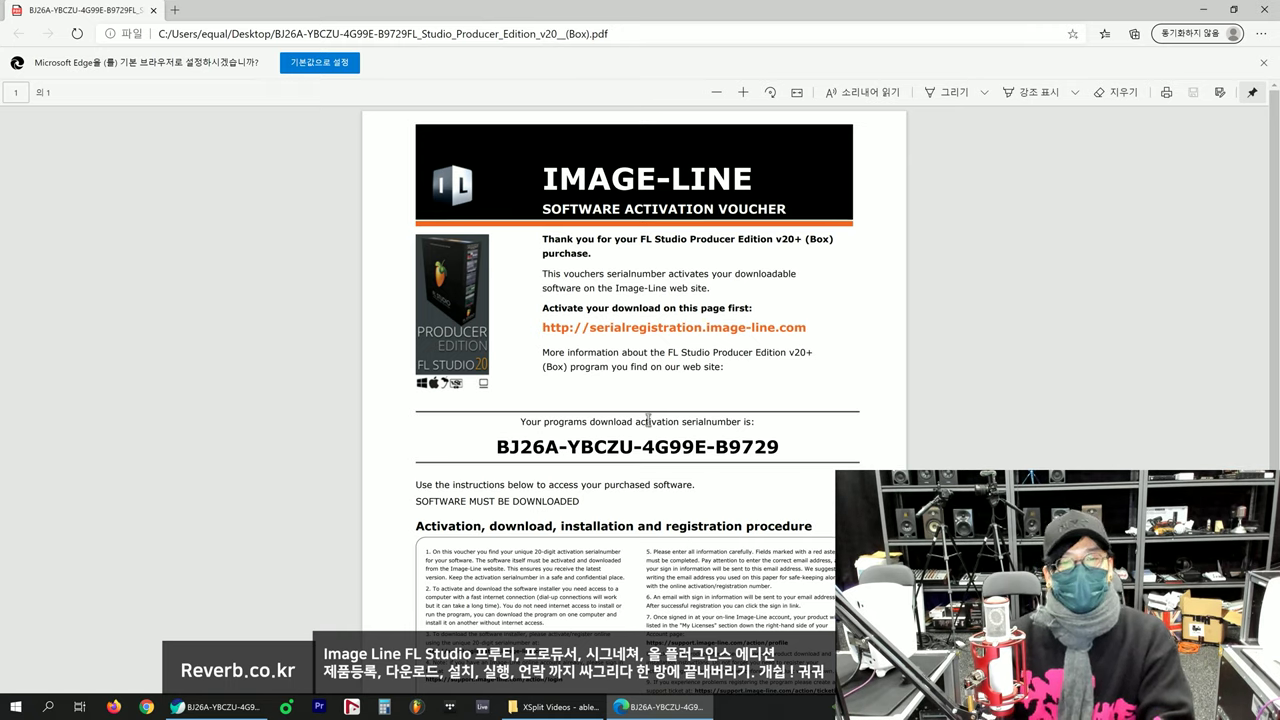
{"action": "left_click", "coordinate": [829, 451]}
{"action": "left_click_drag", "start_coordinate": [500, 447], "coordinate": [780, 445]}
{"action": "left_click", "coordinate": [486, 454]}
{"action": "left_click", "coordinate": [780, 448]}
{"action": "left_click", "coordinate": [780, 445]}
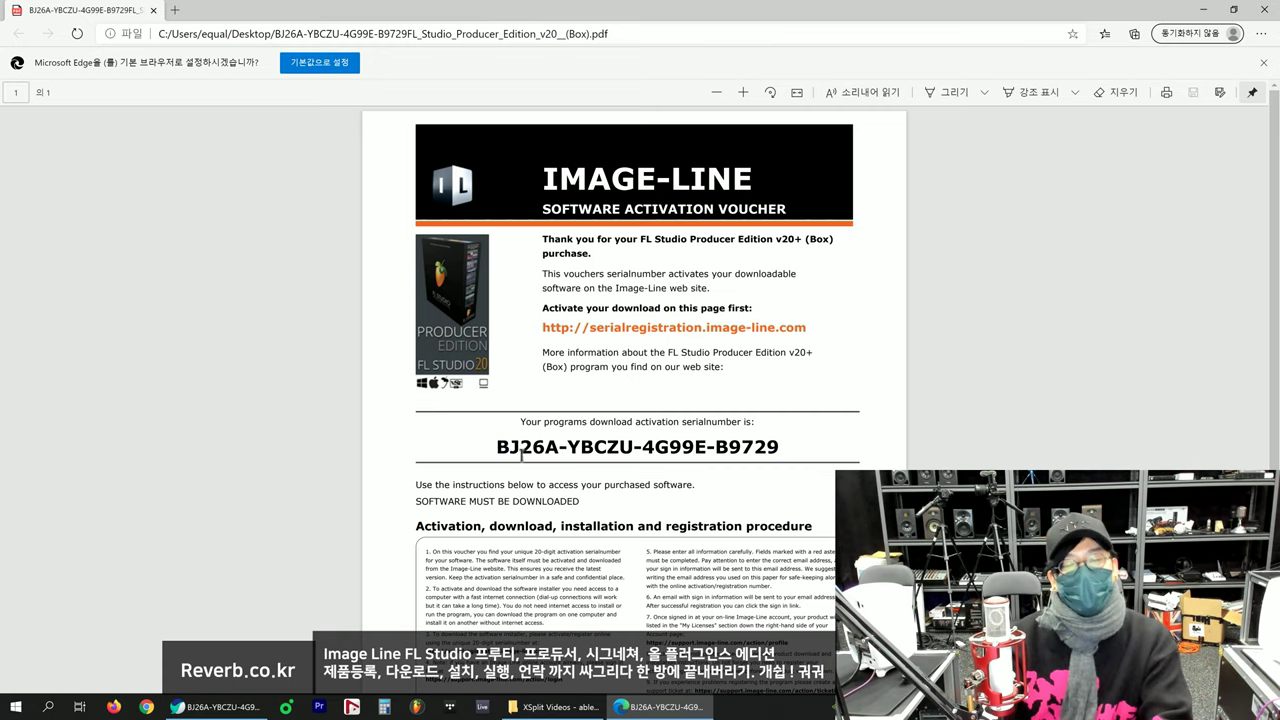
{"action": "left_click_drag", "start_coordinate": [500, 450], "coordinate": [802, 443]}
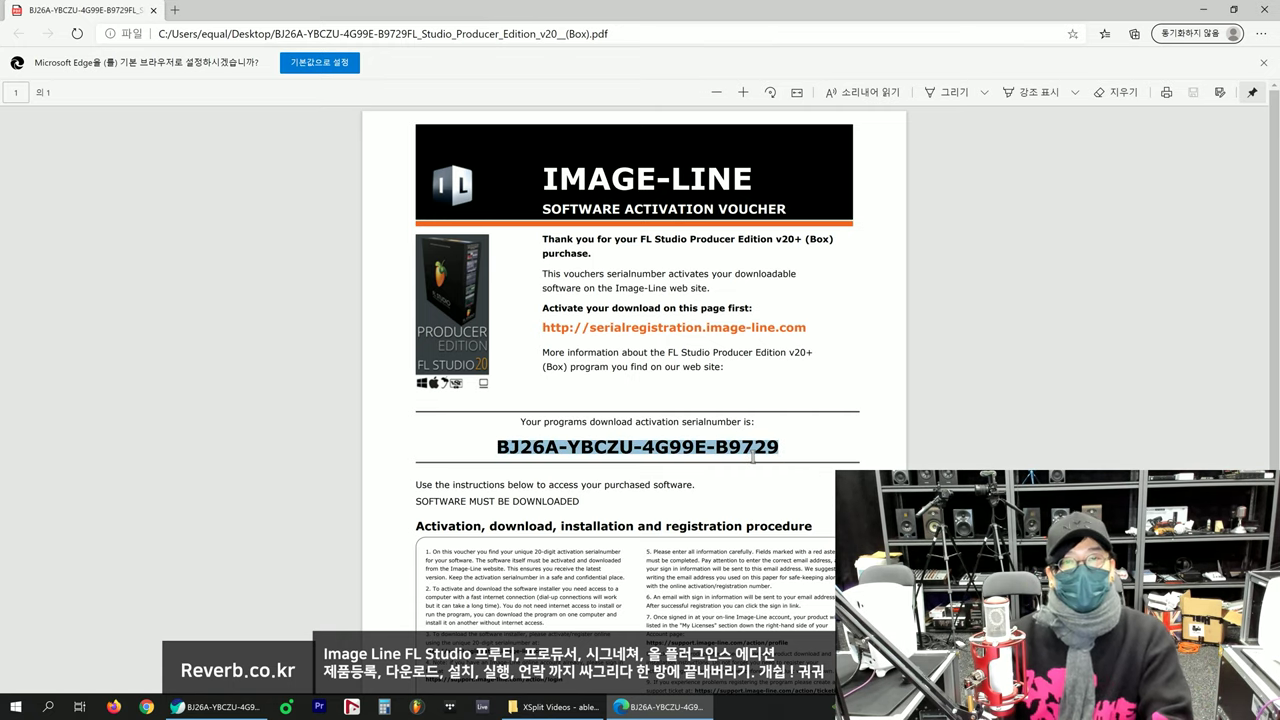
{"action": "left_click", "coordinate": [487, 466]}
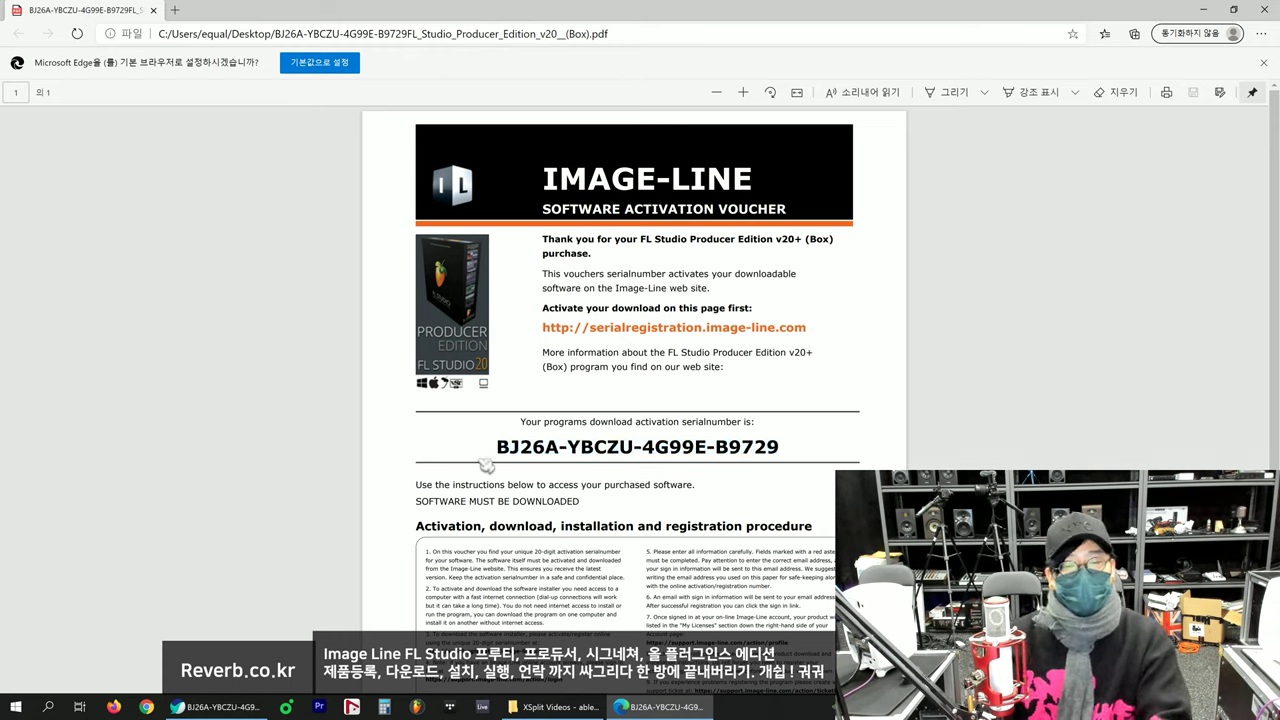
{"action": "left_click_drag", "start_coordinate": [589, 423], "coordinate": [751, 423]}
{"action": "left_click", "coordinate": [625, 440]}
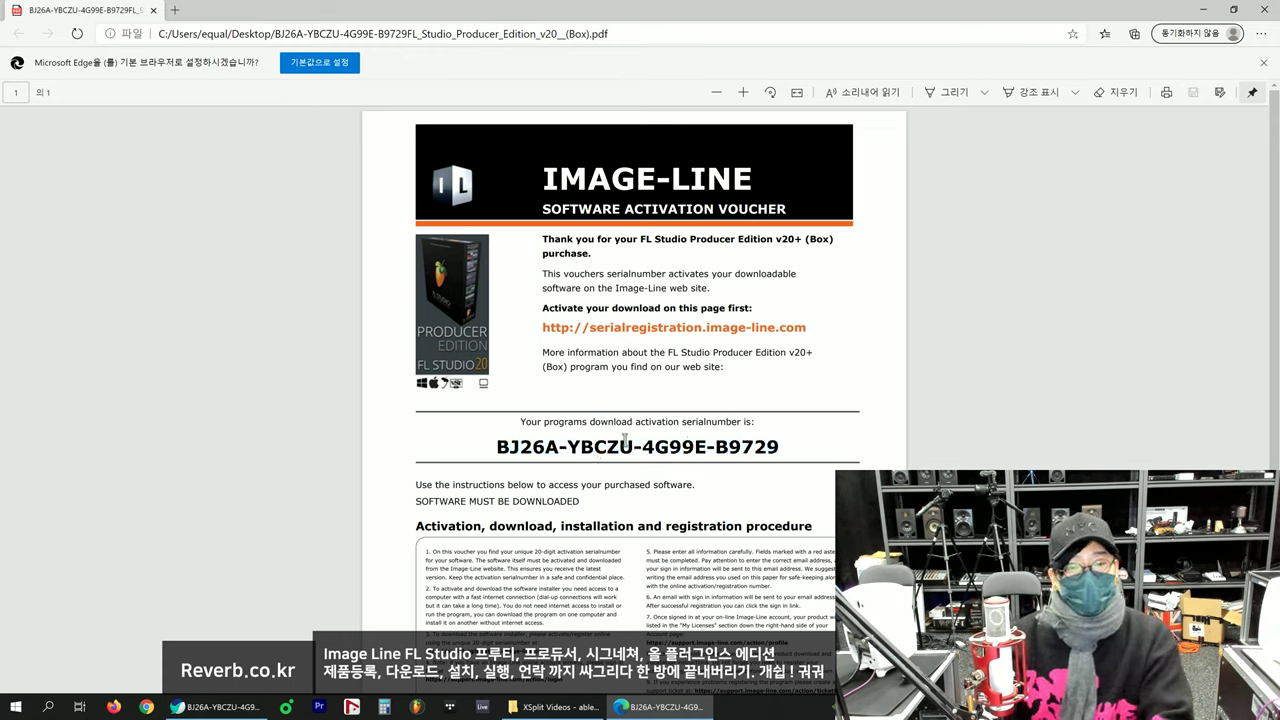
{"action": "left_click_drag", "start_coordinate": [498, 447], "coordinate": [786, 448]}
{"action": "left_click", "coordinate": [786, 448]}
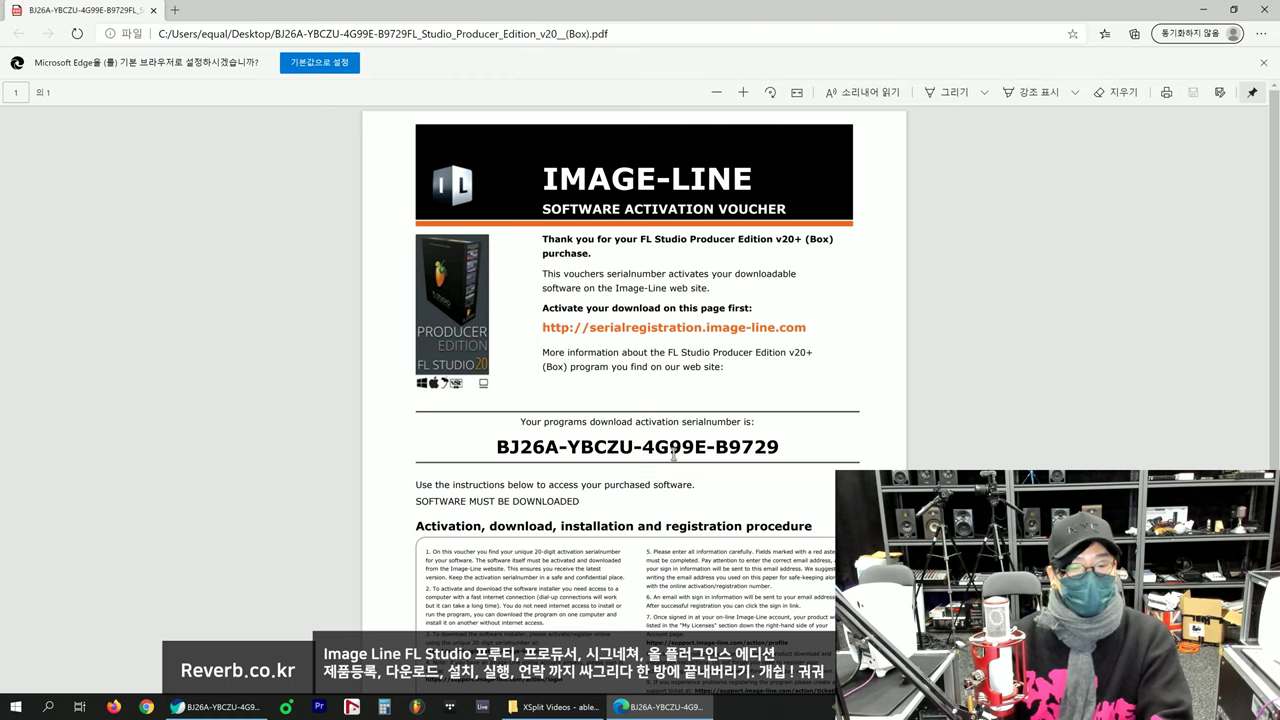
Step: Search 'image line' in a new tab, then close that results tab
{"action": "left_click", "coordinate": [174, 9]}
{"action": "type", "text": "image line"}
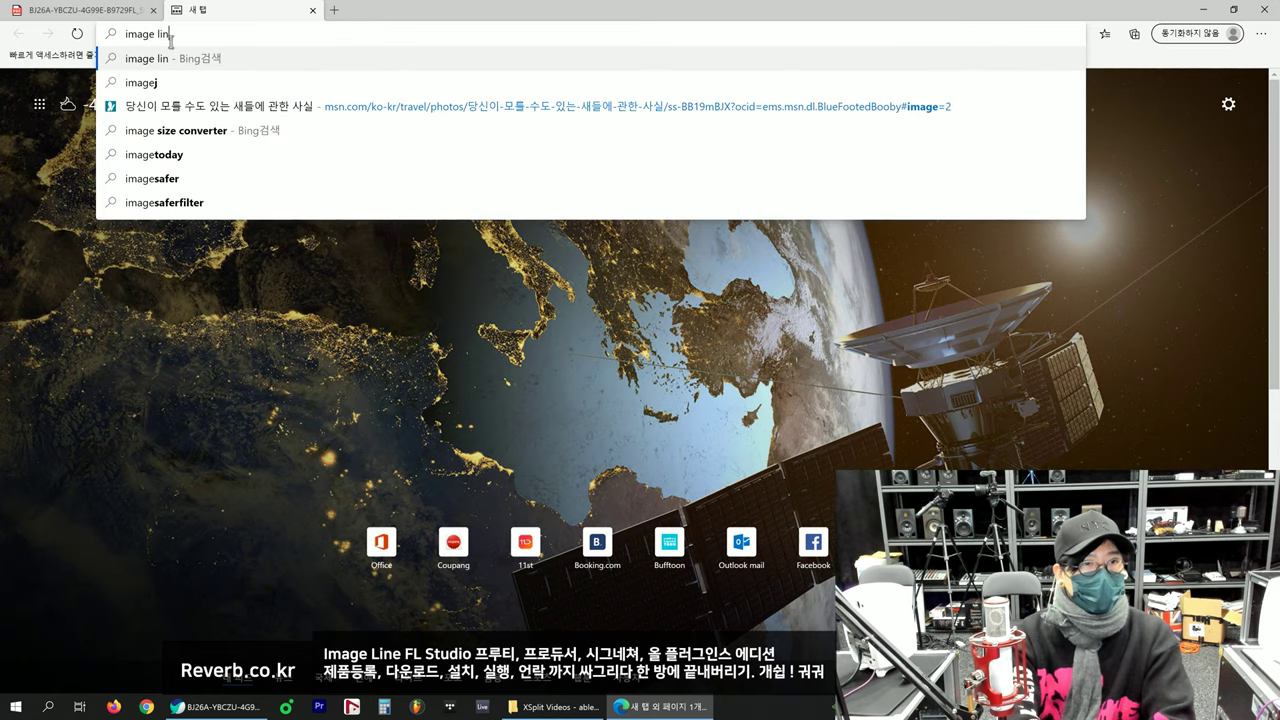
{"action": "key", "text": "Return"}
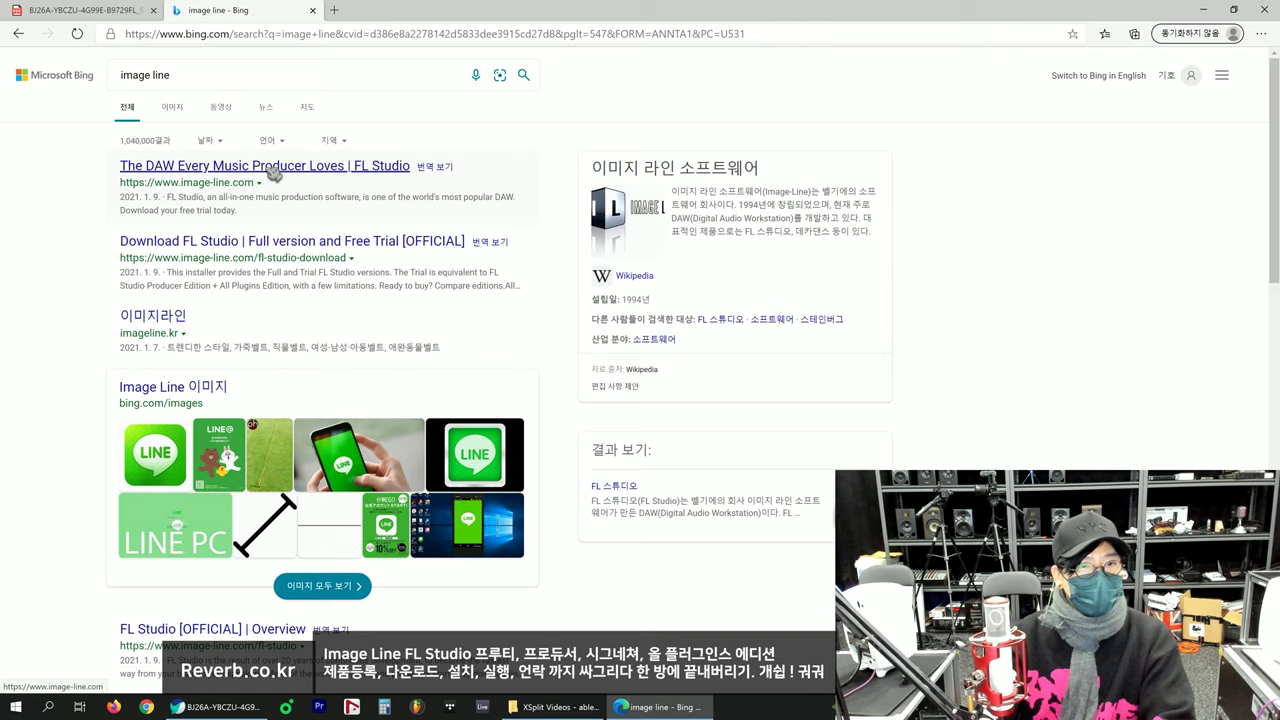
{"action": "left_click", "coordinate": [313, 10]}
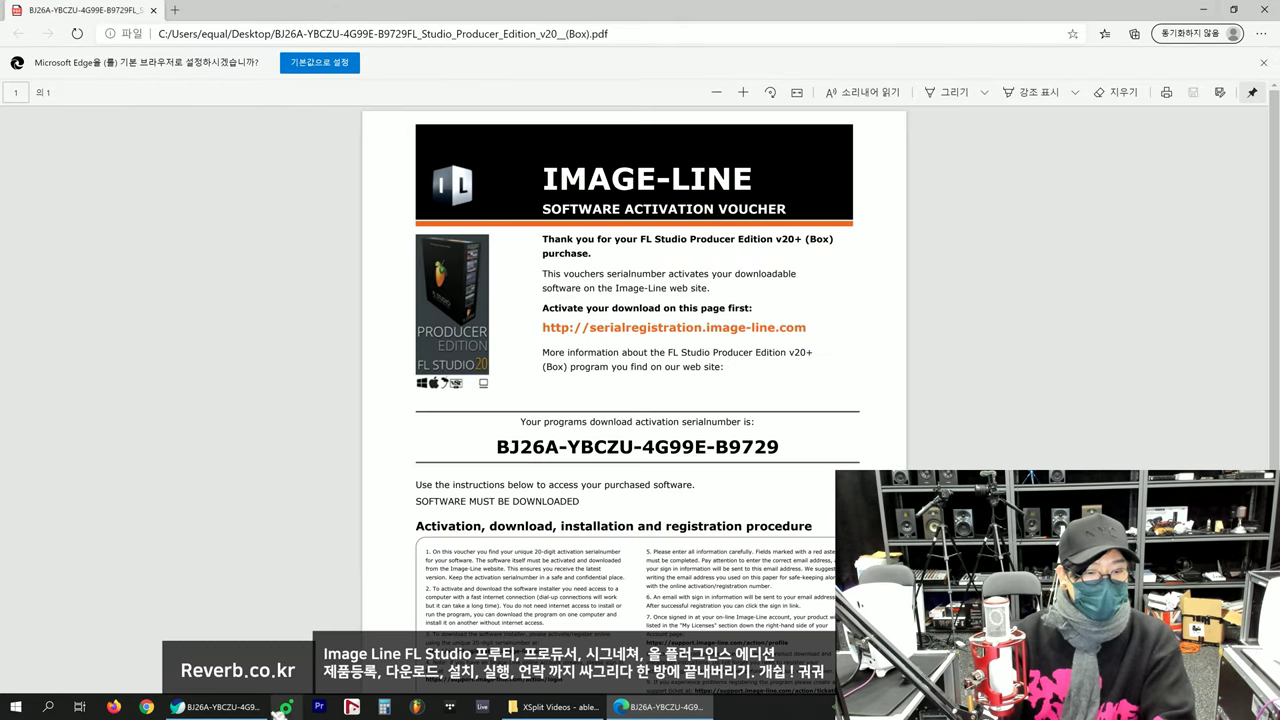
Step: Launch Chrome maximized, Google 'image line' and open the image-line.com result
{"action": "left_click", "coordinate": [147, 707]}
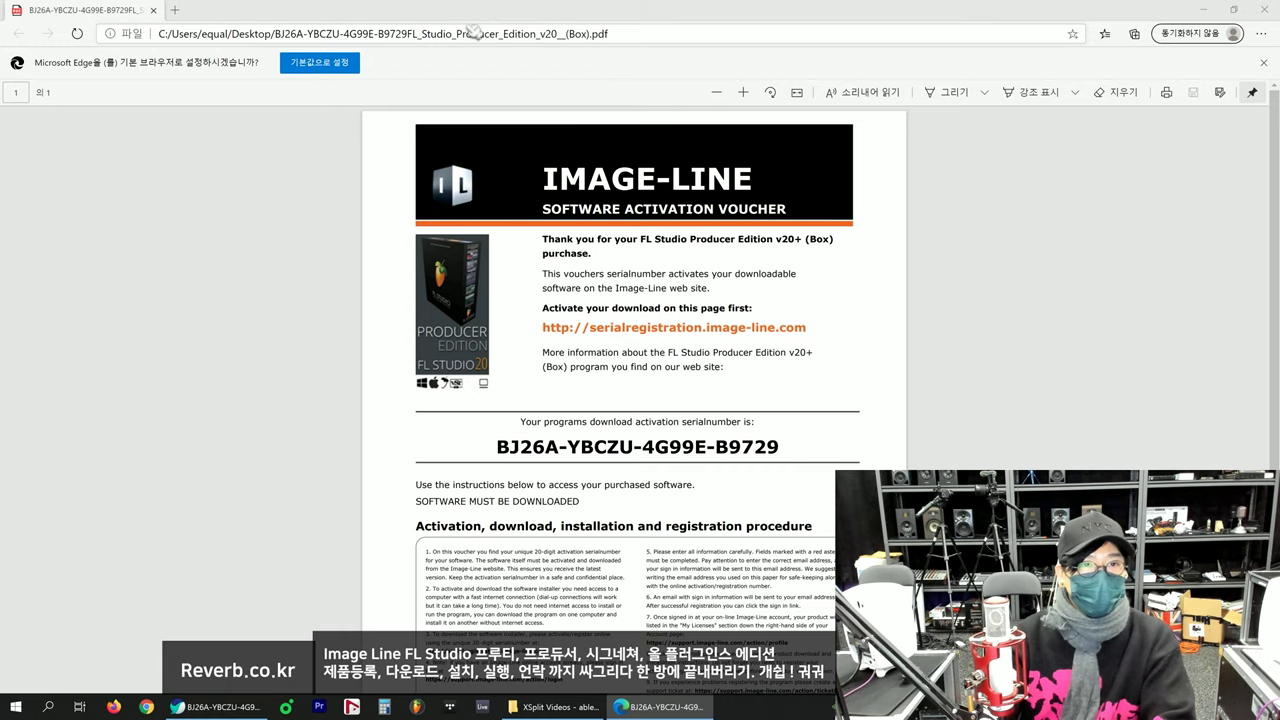
{"action": "double_click", "coordinate": [555, 20]}
{"action": "left_click", "coordinate": [289, 36]}
{"action": "type", "text": "ima"}
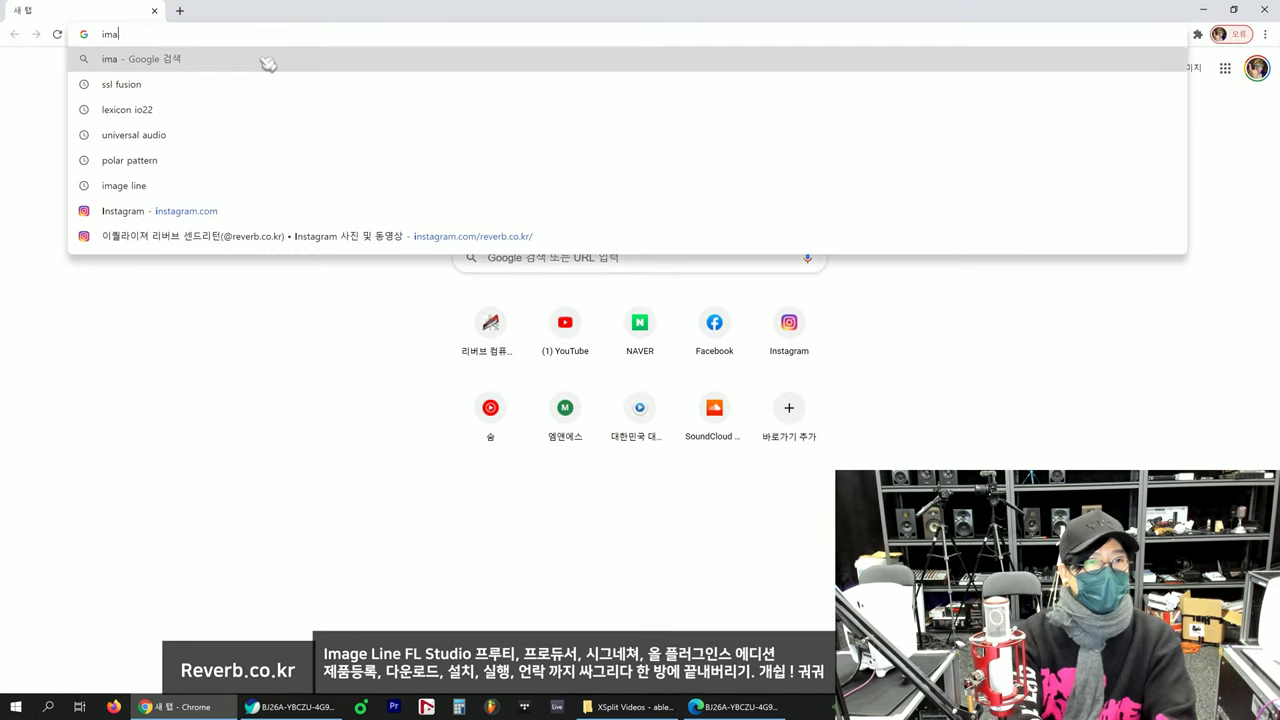
{"action": "type", "text": "ge line"}
{"action": "key", "text": "Return"}
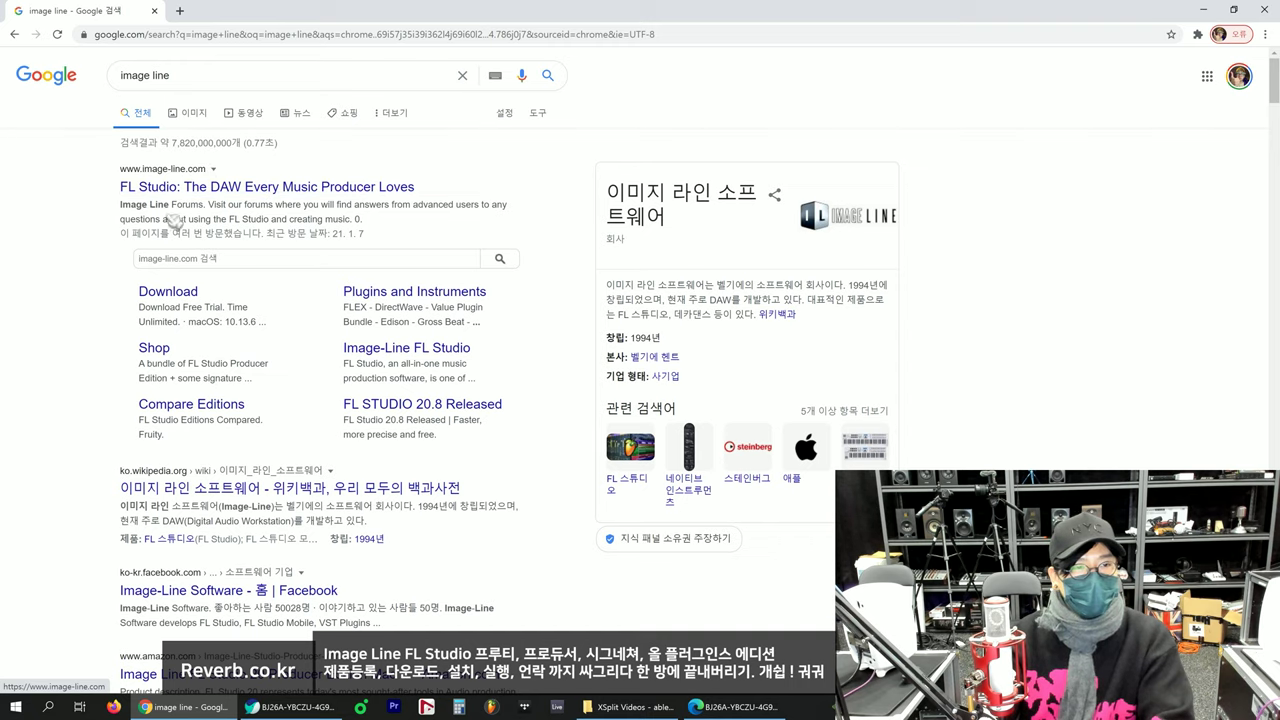
{"action": "left_click", "coordinate": [245, 194]}
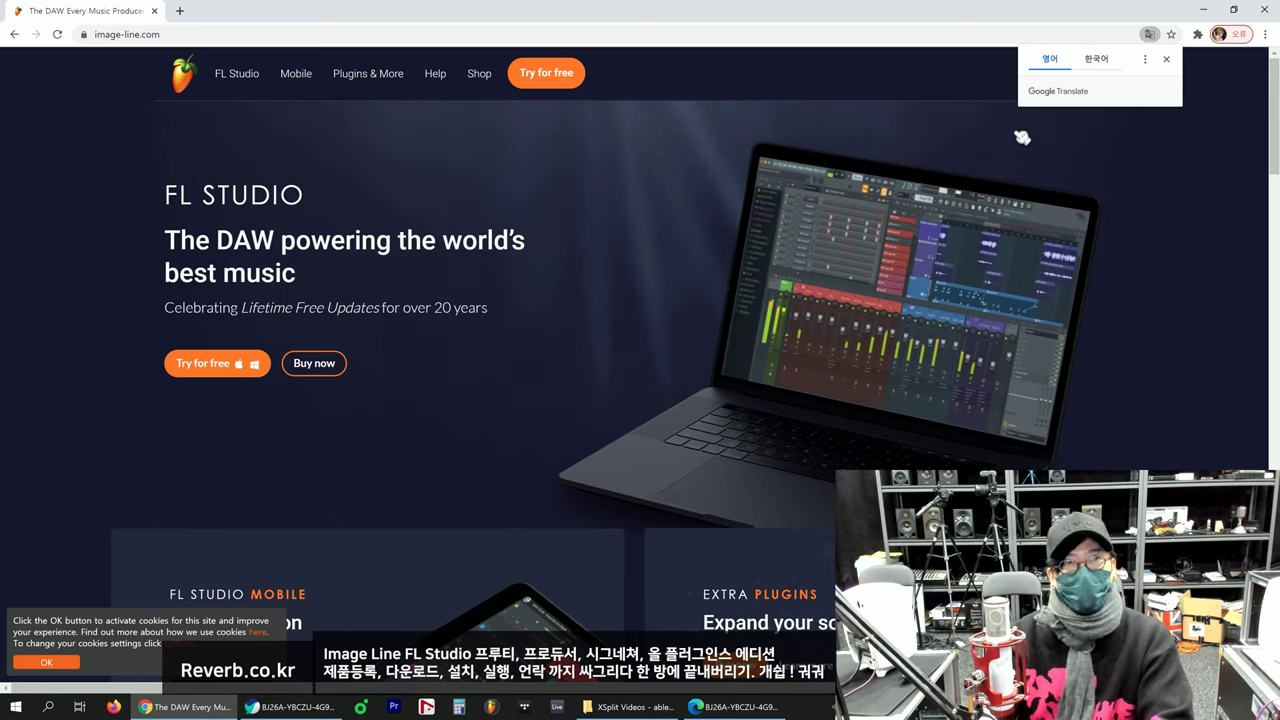
Step: Dismiss the translation and cookie prompts, then return from sign-in to the home page footer
{"action": "left_click", "coordinate": [1168, 61]}
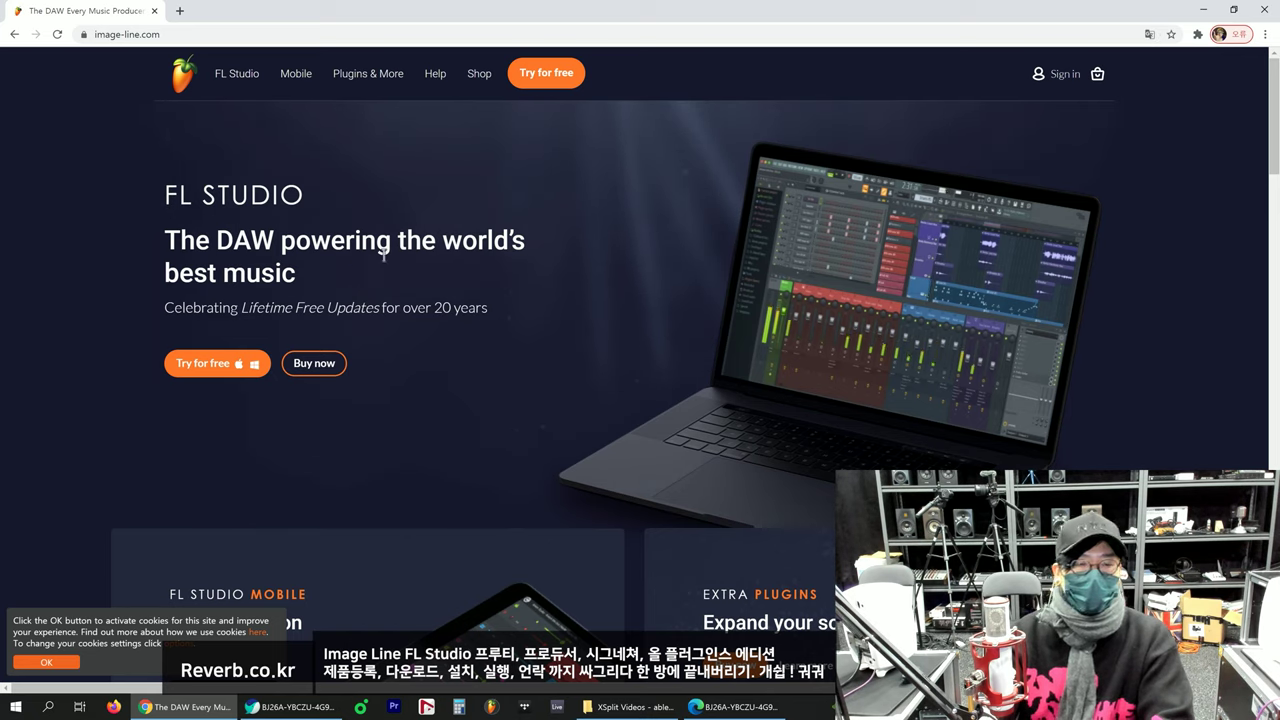
{"action": "left_click", "coordinate": [46, 662]}
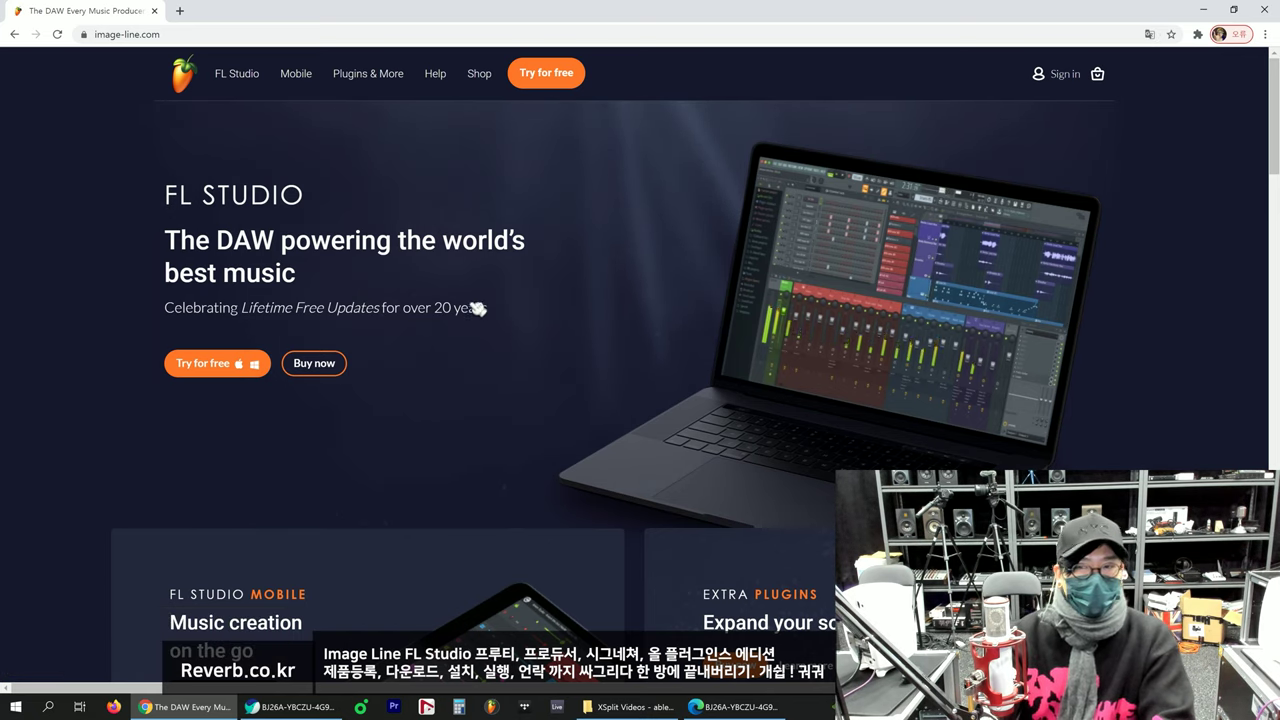
{"action": "left_click", "coordinate": [1065, 79]}
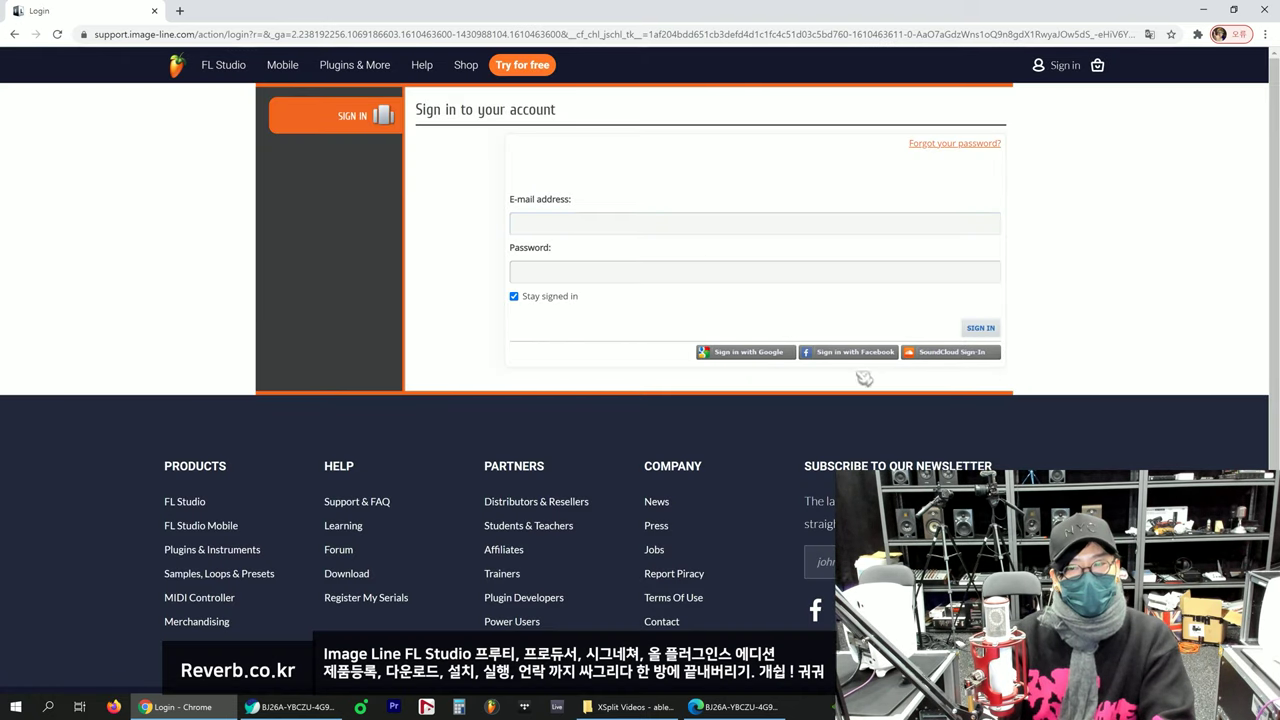
{"action": "mouse_move", "coordinate": [870, 352]}
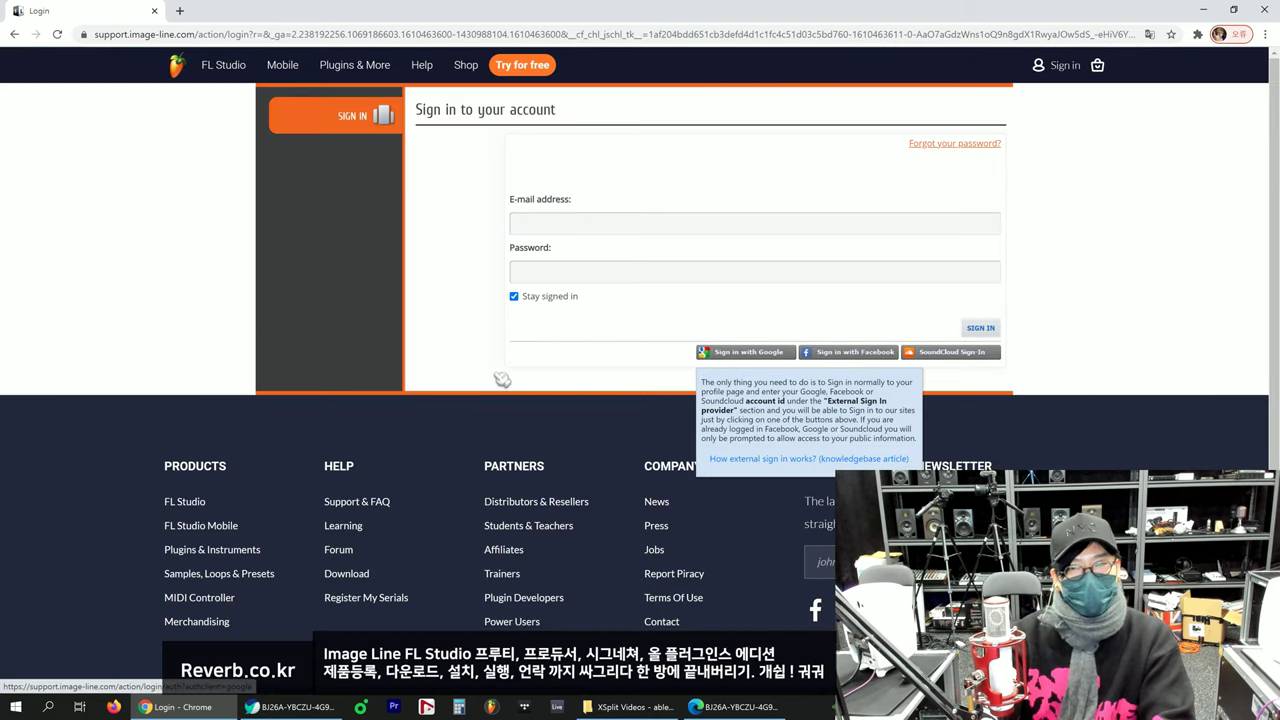
{"action": "left_click", "coordinate": [18, 35]}
{"action": "scroll", "coordinate": [364, 224], "scroll_direction": "down", "scroll_amount": 8}
{"action": "scroll", "coordinate": [364, 224], "scroll_direction": "down", "scroll_amount": 20}
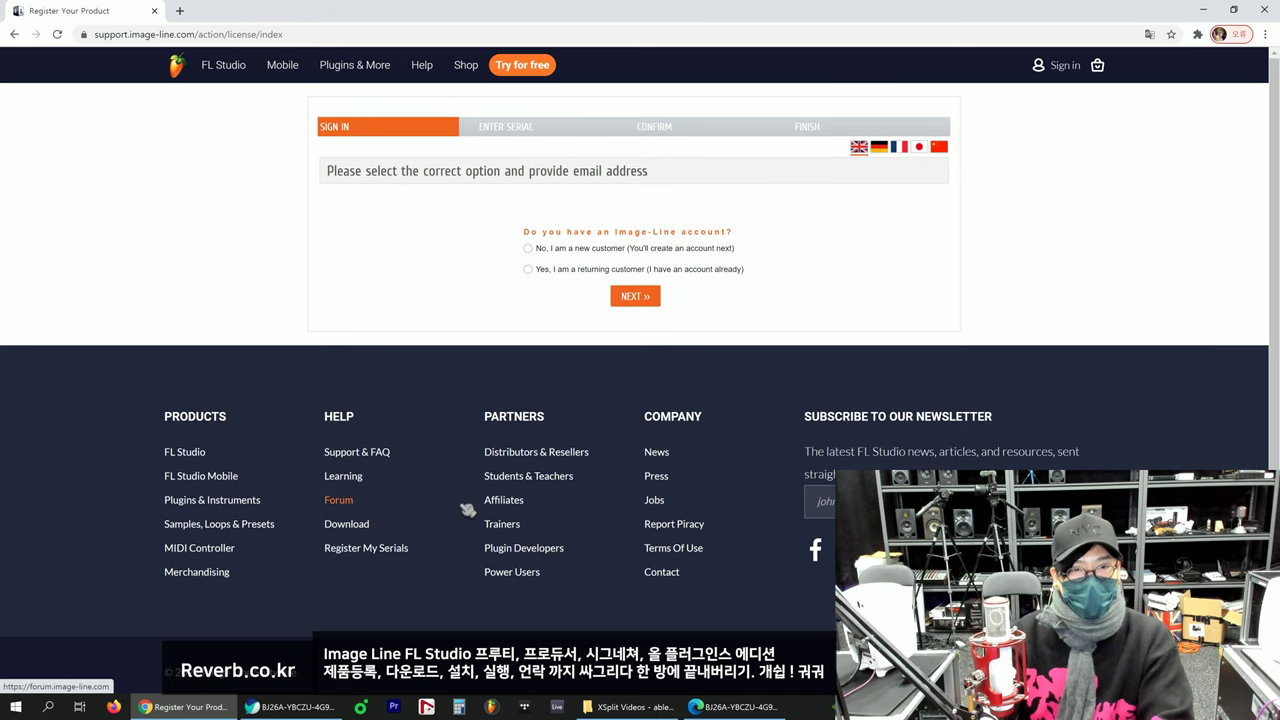
Step: Answer the account question with 'No, I am a new customer'
{"action": "left_click_drag", "start_coordinate": [778, 226], "coordinate": [774, 231]}
{"action": "left_click", "coordinate": [724, 231]}
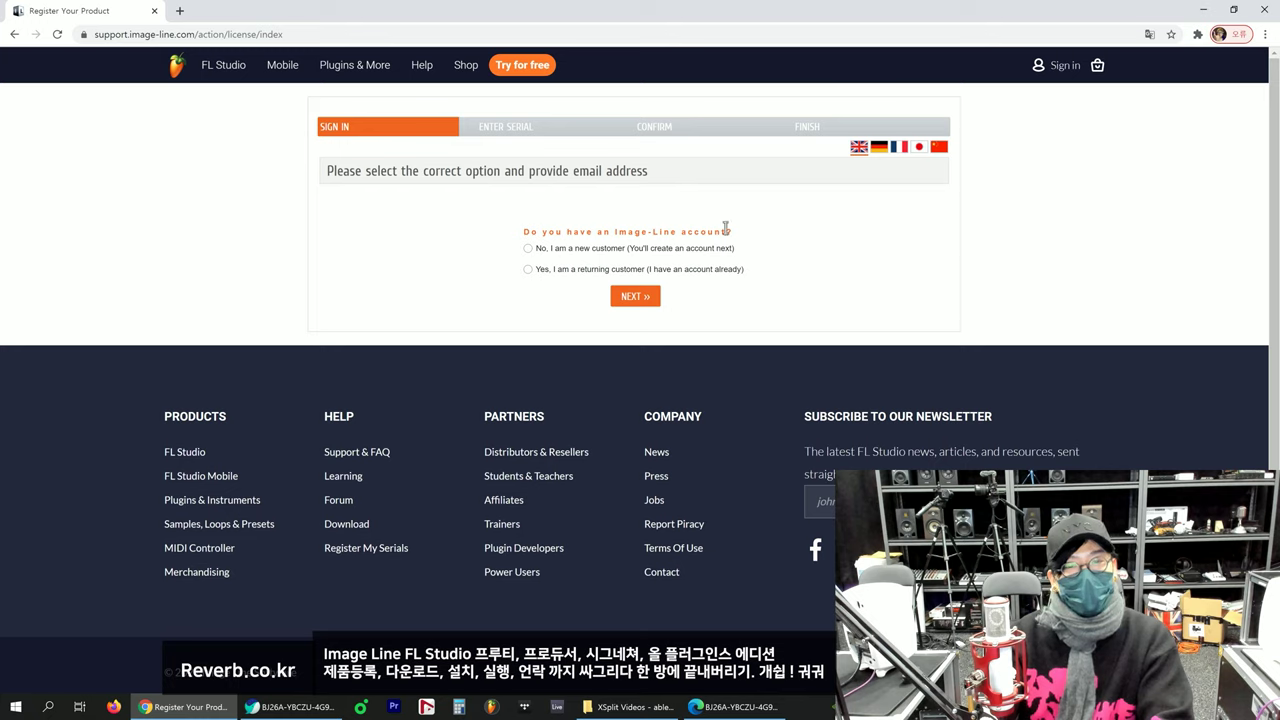
{"action": "left_click_drag", "start_coordinate": [725, 231], "coordinate": [523, 233]}
{"action": "left_click", "coordinate": [526, 238]}
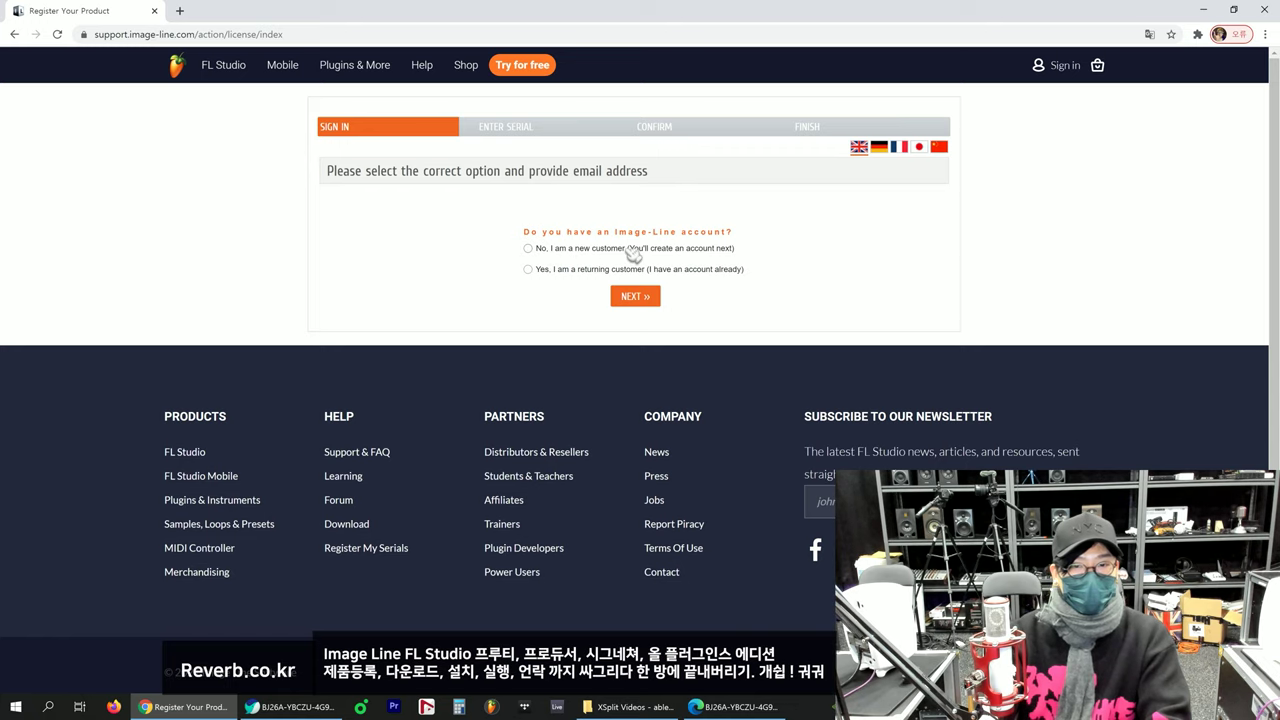
{"action": "left_click", "coordinate": [549, 249]}
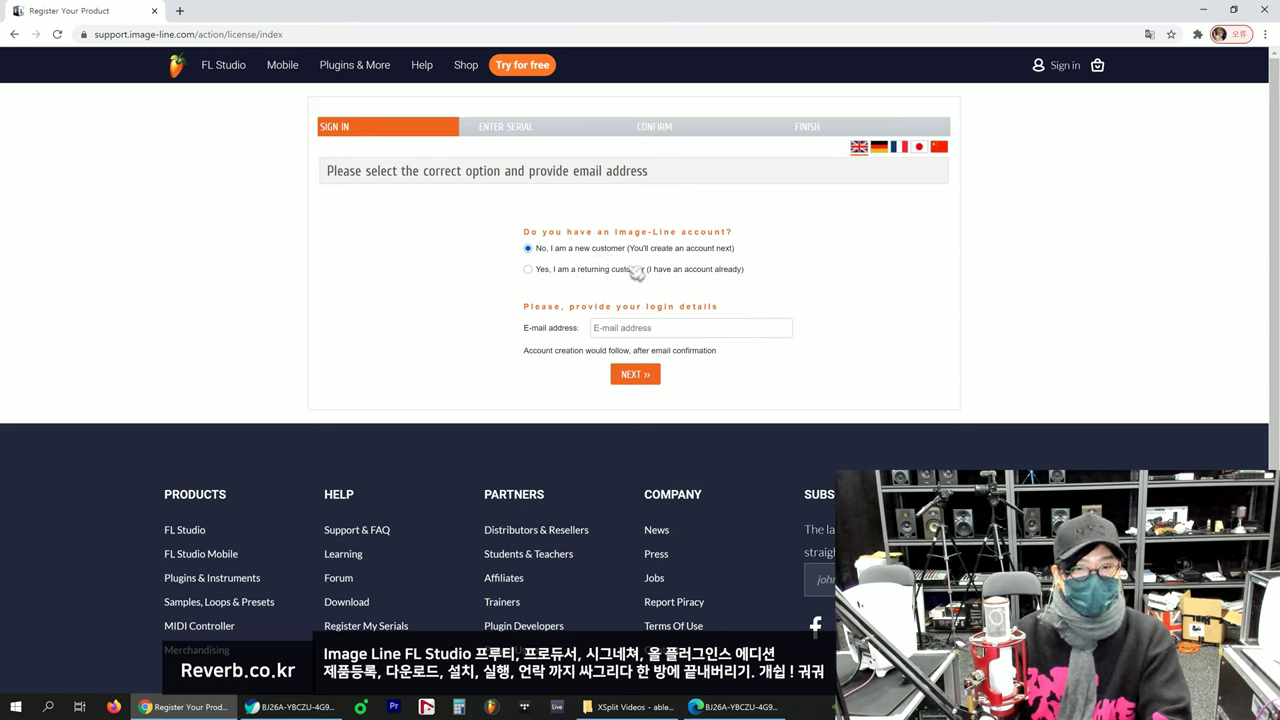
Step: Enter the e-mail address in the E-mail address field and continue with NEXT
{"action": "left_click_drag", "start_coordinate": [522, 306], "coordinate": [744, 306]}
{"action": "left_click", "coordinate": [744, 306]}
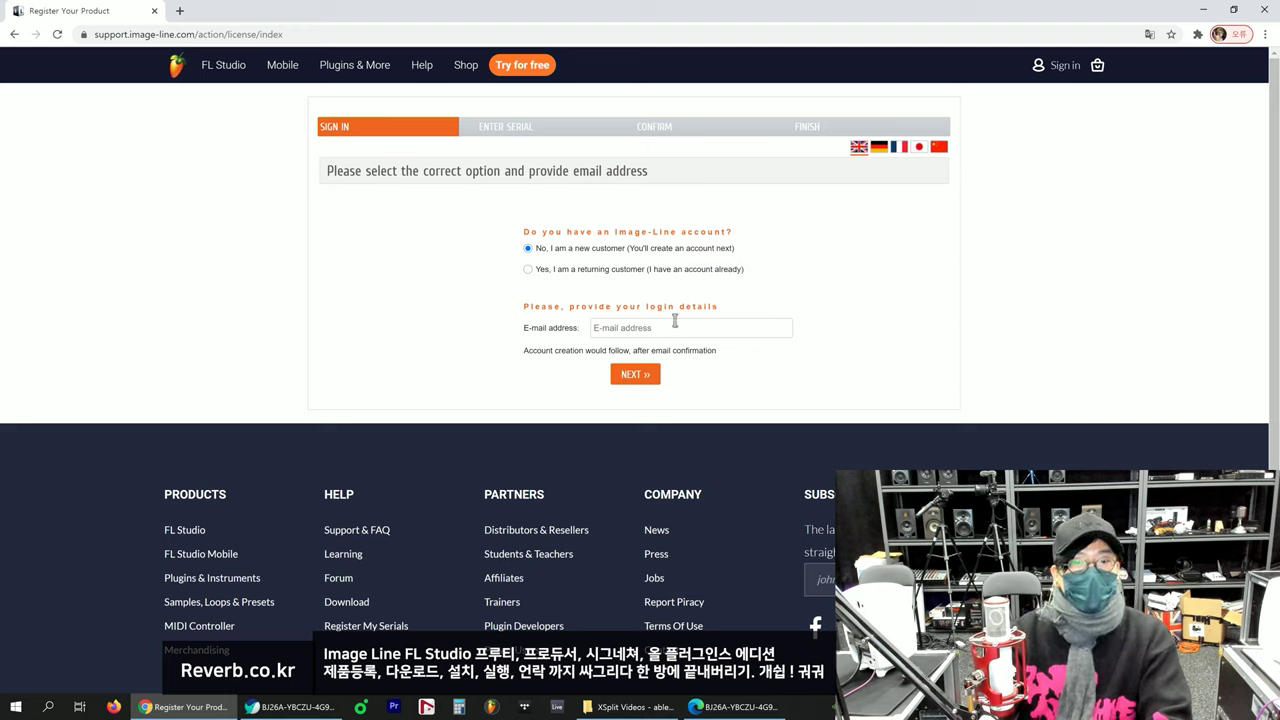
{"action": "left_click", "coordinate": [671, 327]}
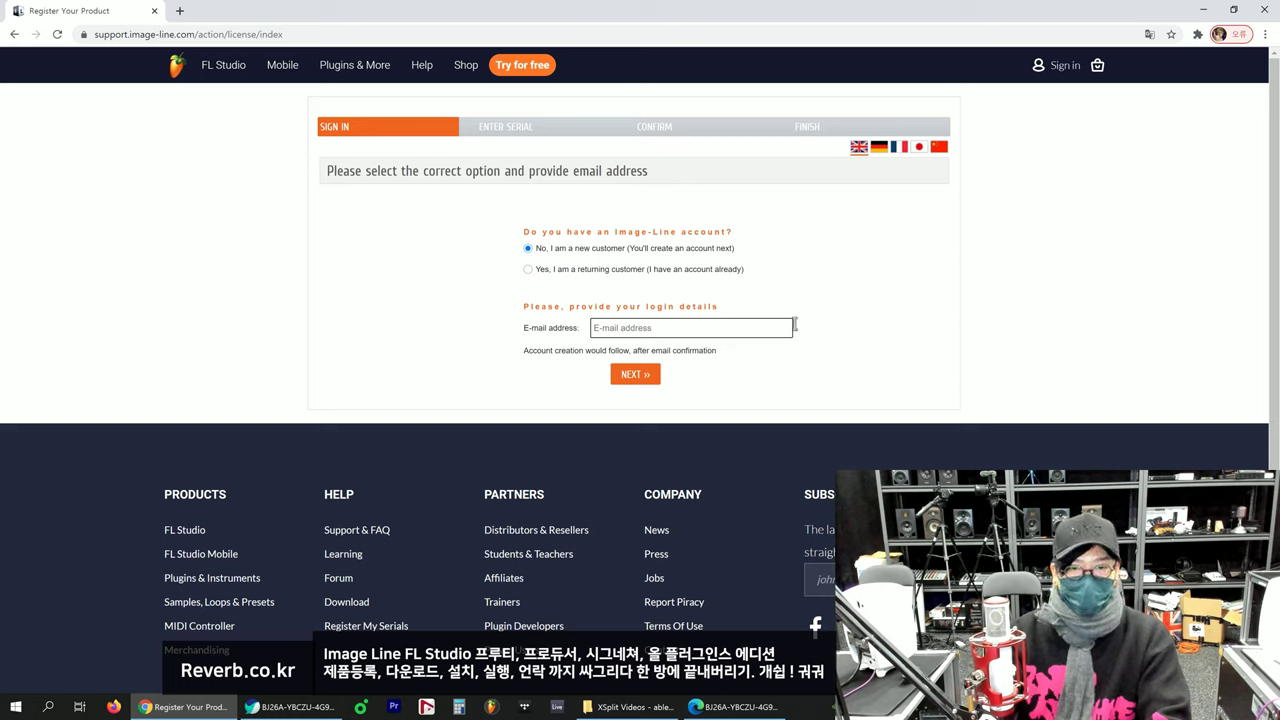
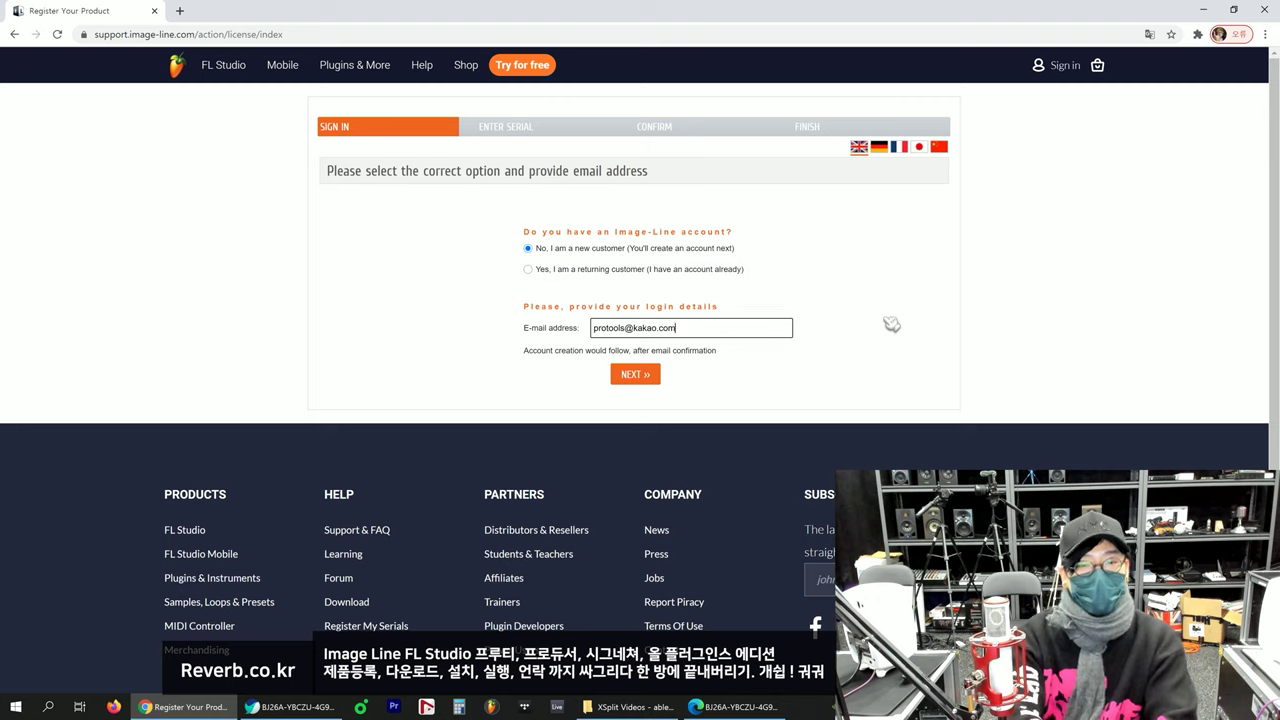
{"action": "left_click_drag", "start_coordinate": [675, 330], "coordinate": [624, 330]}
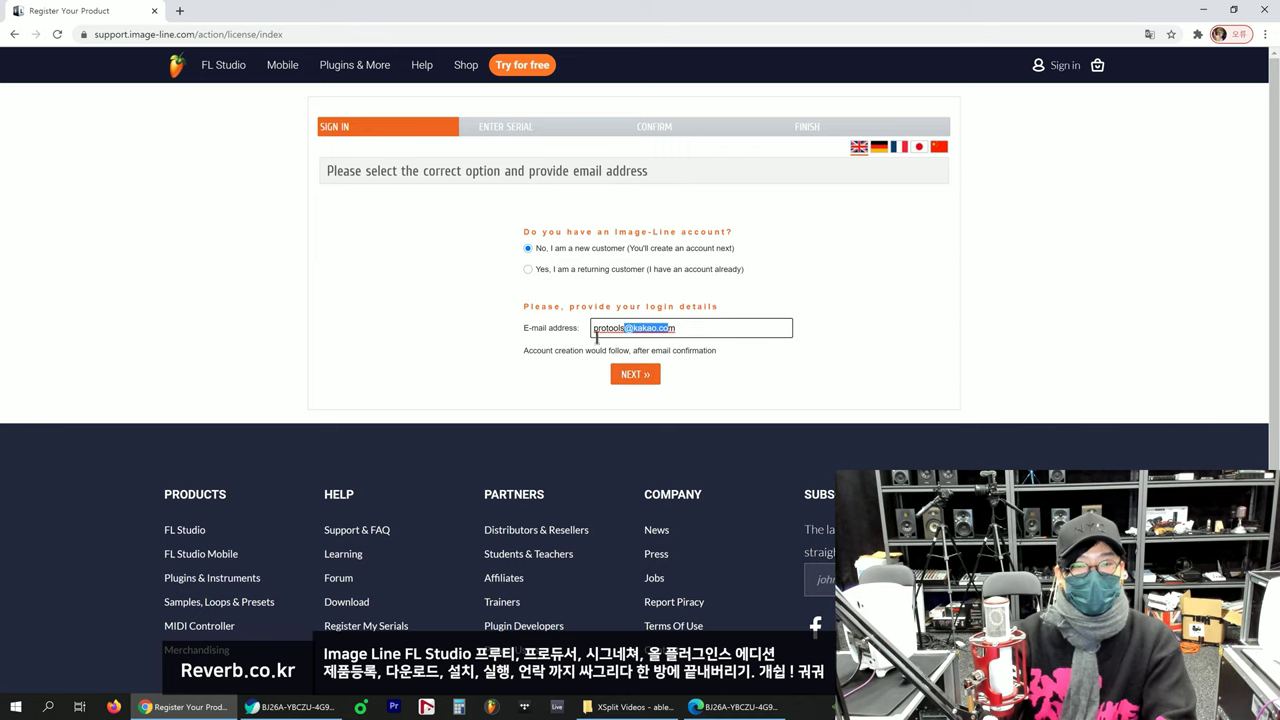
{"action": "left_click", "coordinate": [692, 328]}
{"action": "left_click", "coordinate": [633, 375]}
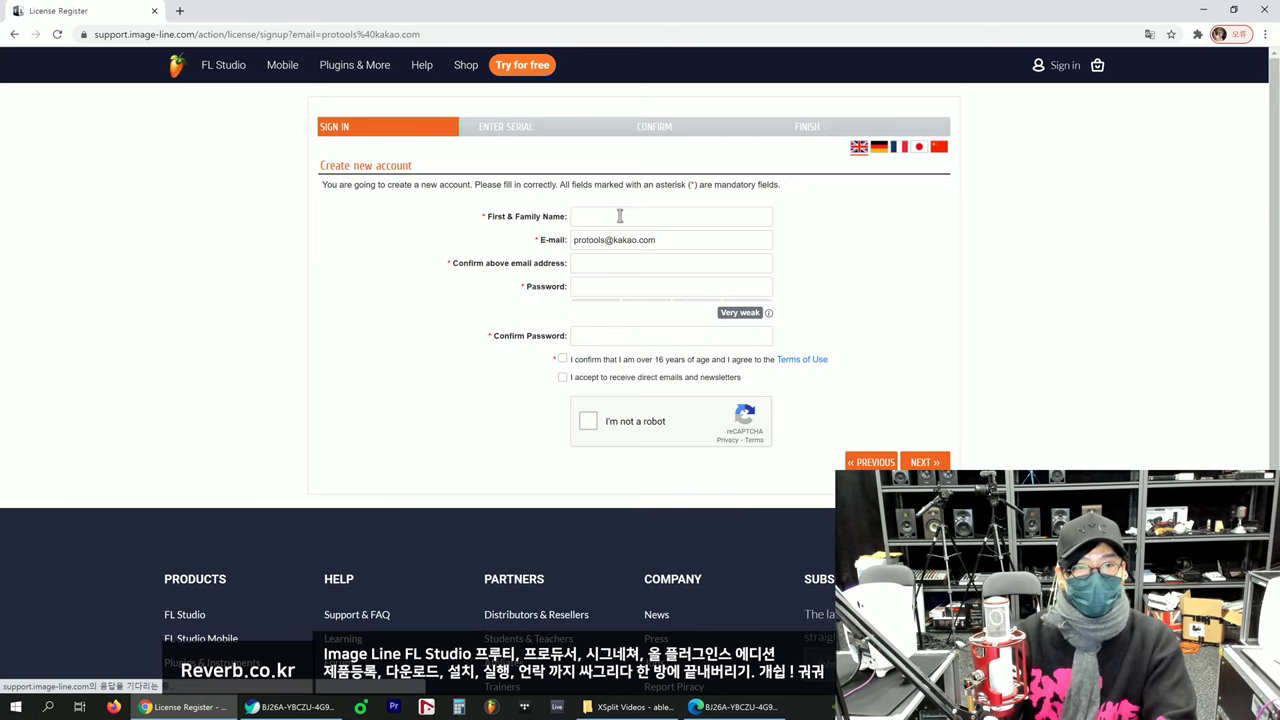
Step: Fill in the full name and the e-mail confirmation on the Create new account form
{"action": "left_click", "coordinate": [591, 211]}
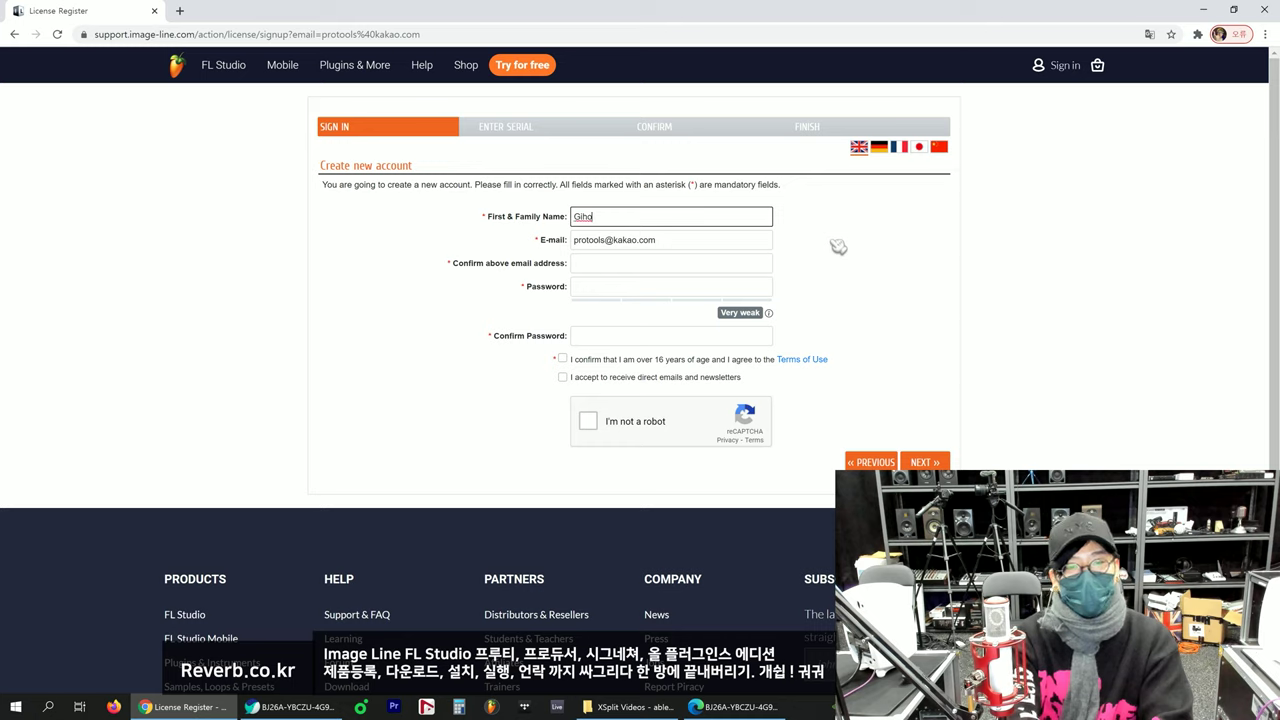
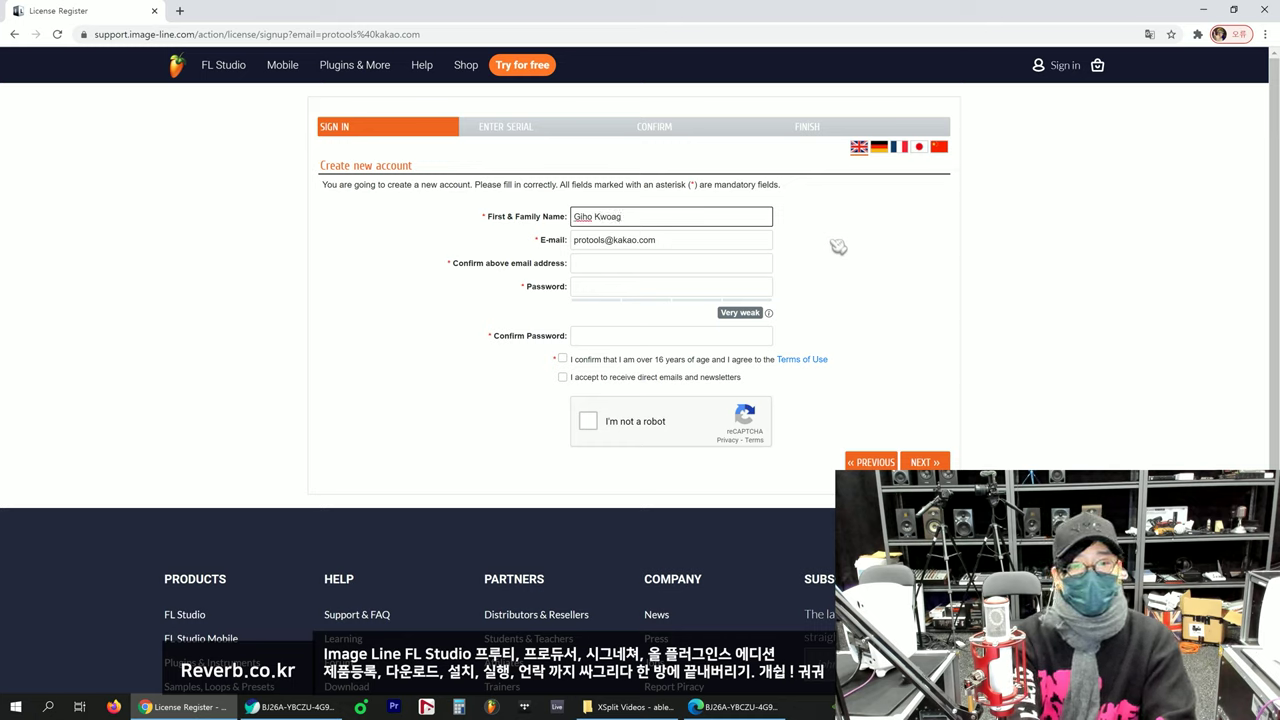
{"action": "key", "text": "Tab"}
{"action": "left_click_drag", "start_coordinate": [668, 237], "coordinate": [540, 250]}
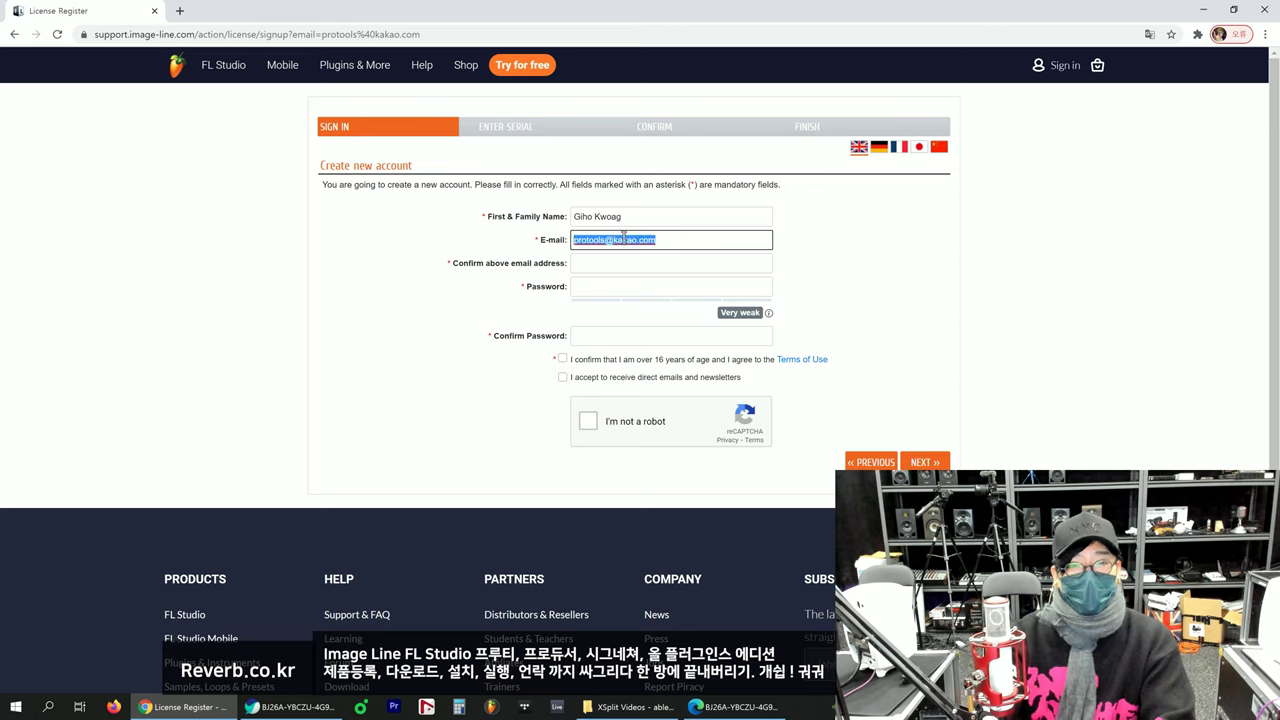
{"action": "mouse_move", "coordinate": [651, 234]}
{"action": "left_mouse_down"}
{"action": "mouse_move", "coordinate": [678, 240]}
{"action": "mouse_move", "coordinate": [594, 240]}
{"action": "mouse_move", "coordinate": [660, 243]}
{"action": "left_mouse_up"}
{"action": "left_click", "coordinate": [661, 263]}
{"action": "left_click", "coordinate": [666, 244]}
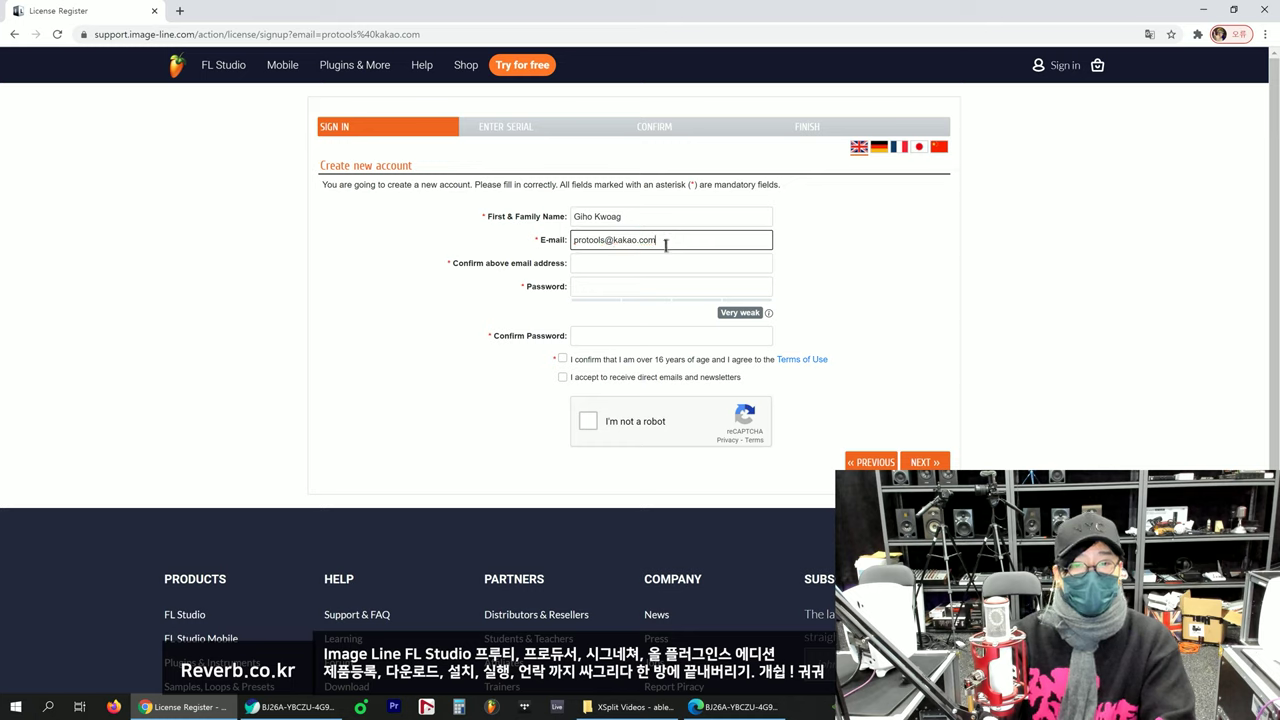
{"action": "left_click", "coordinate": [649, 266]}
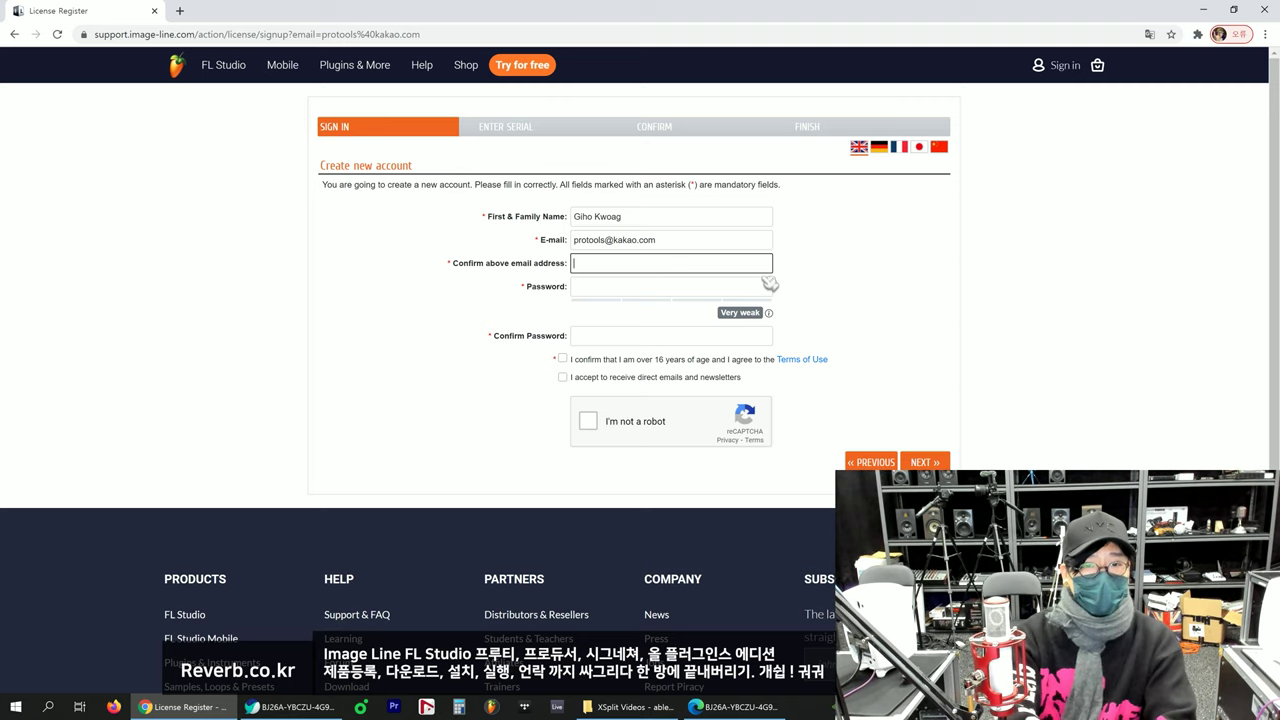
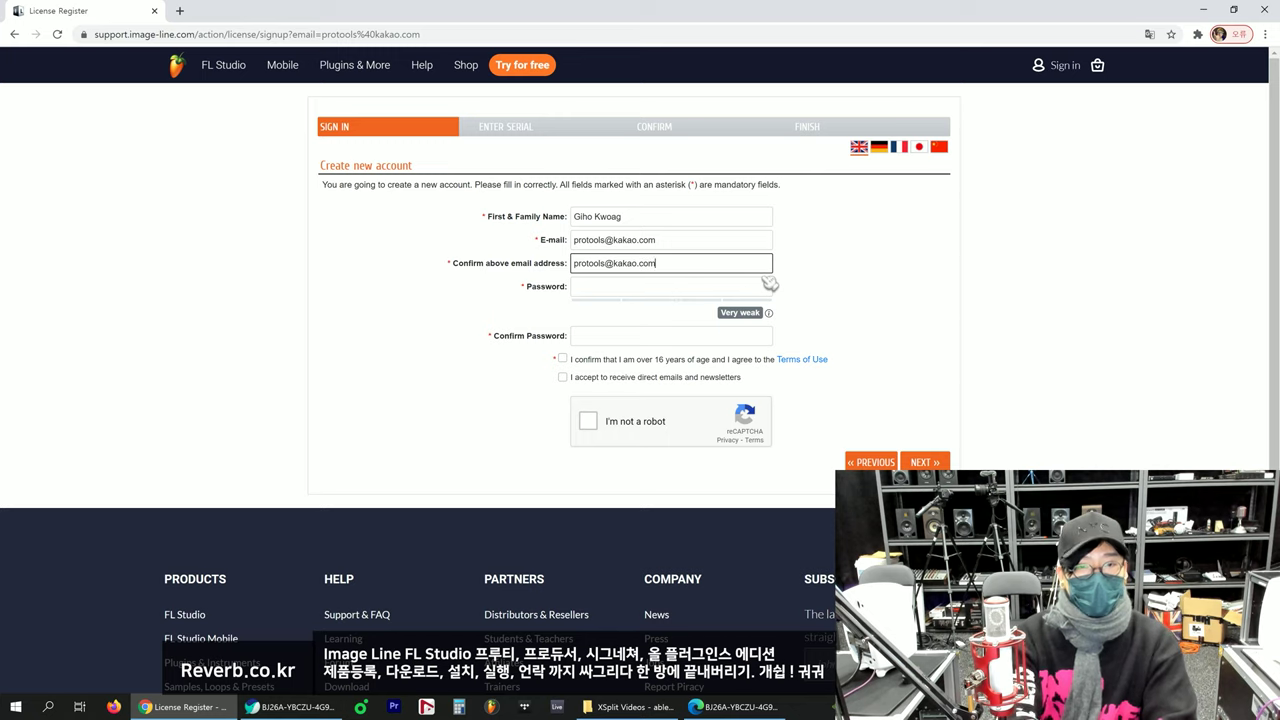
Step: Enter the account password and its confirmation
{"action": "key", "text": "Tab"}
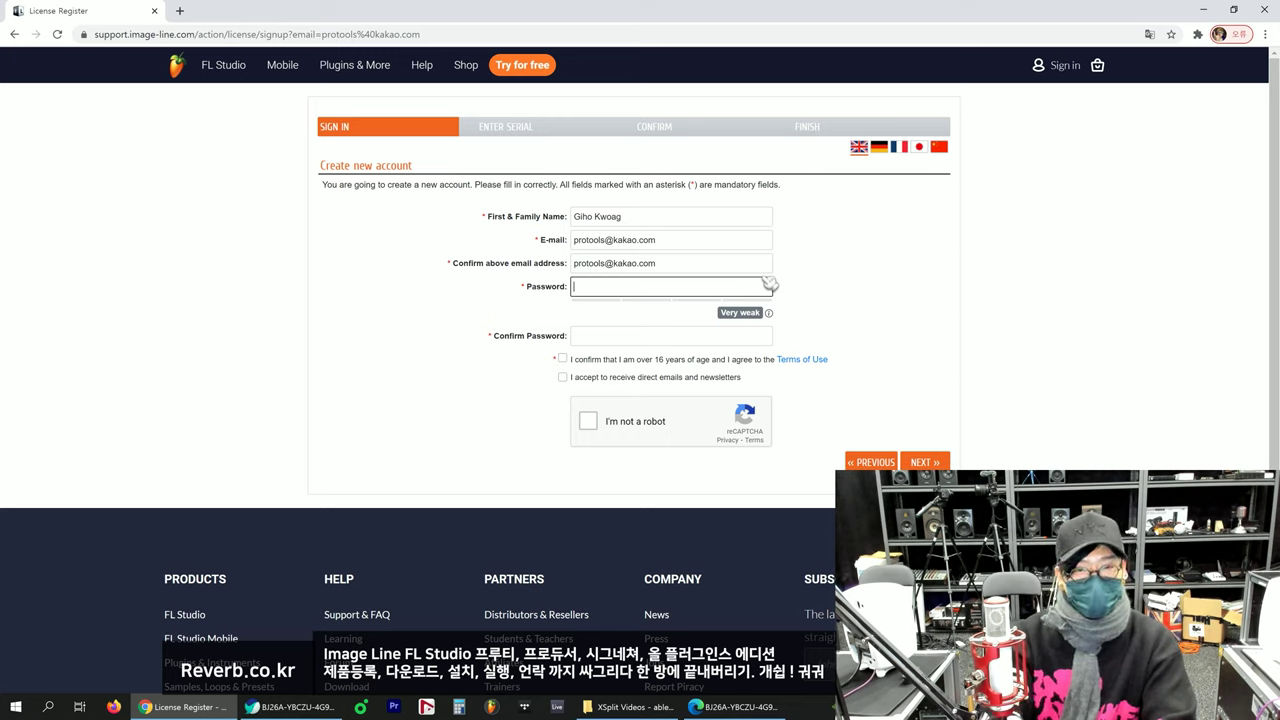
{"action": "type", "text": "•••••"}
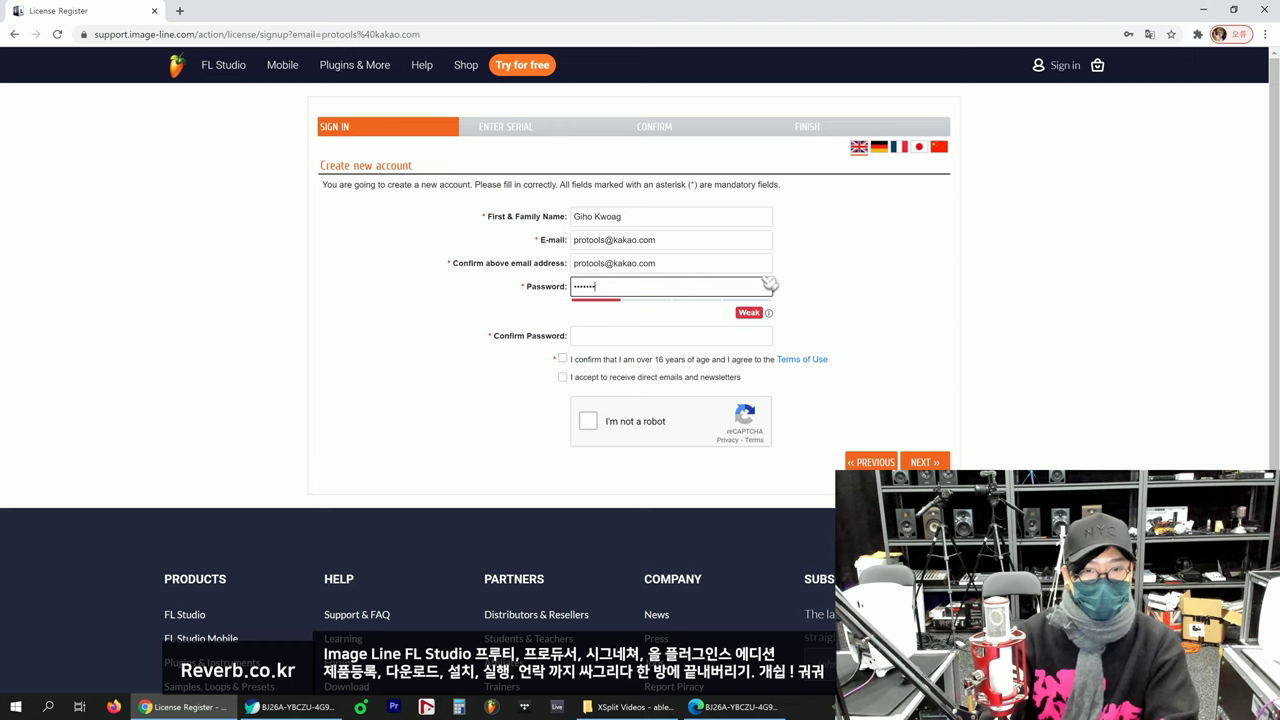
{"action": "type", "text": "•••"}
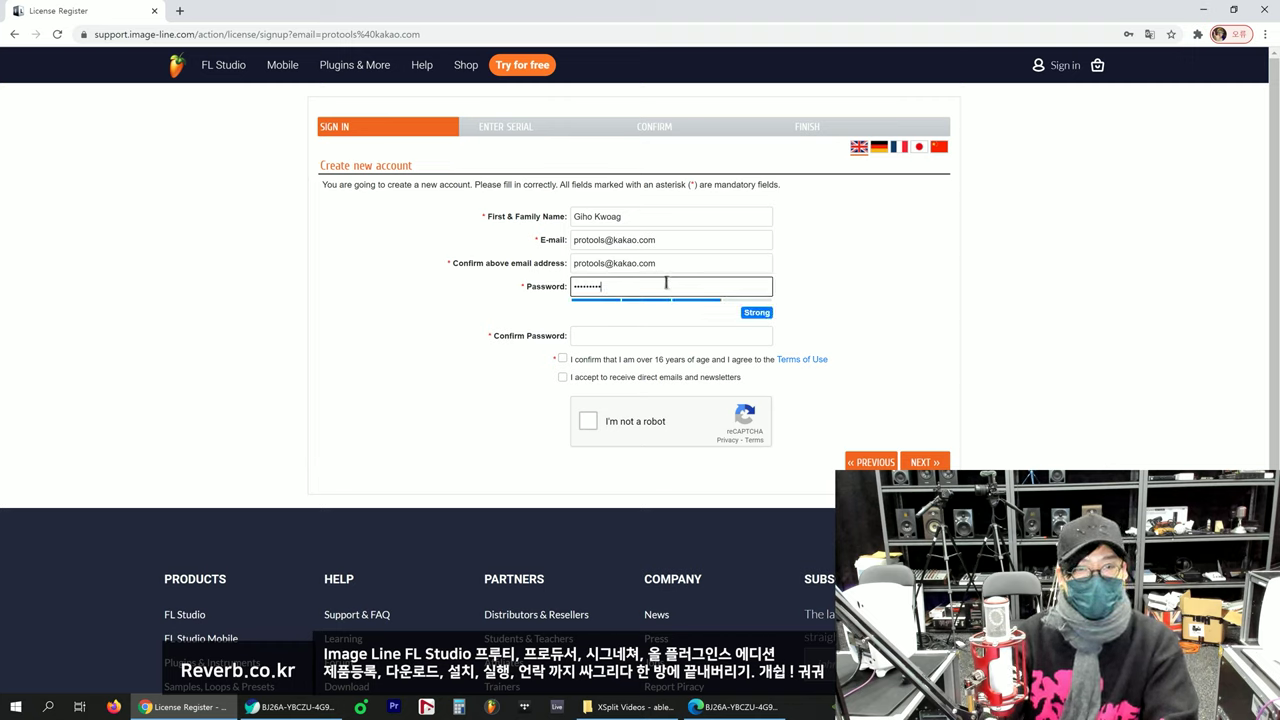
{"action": "left_click", "coordinate": [478, 303]}
{"action": "double_click", "coordinate": [636, 286]}
{"action": "left_click", "coordinate": [487, 303]}
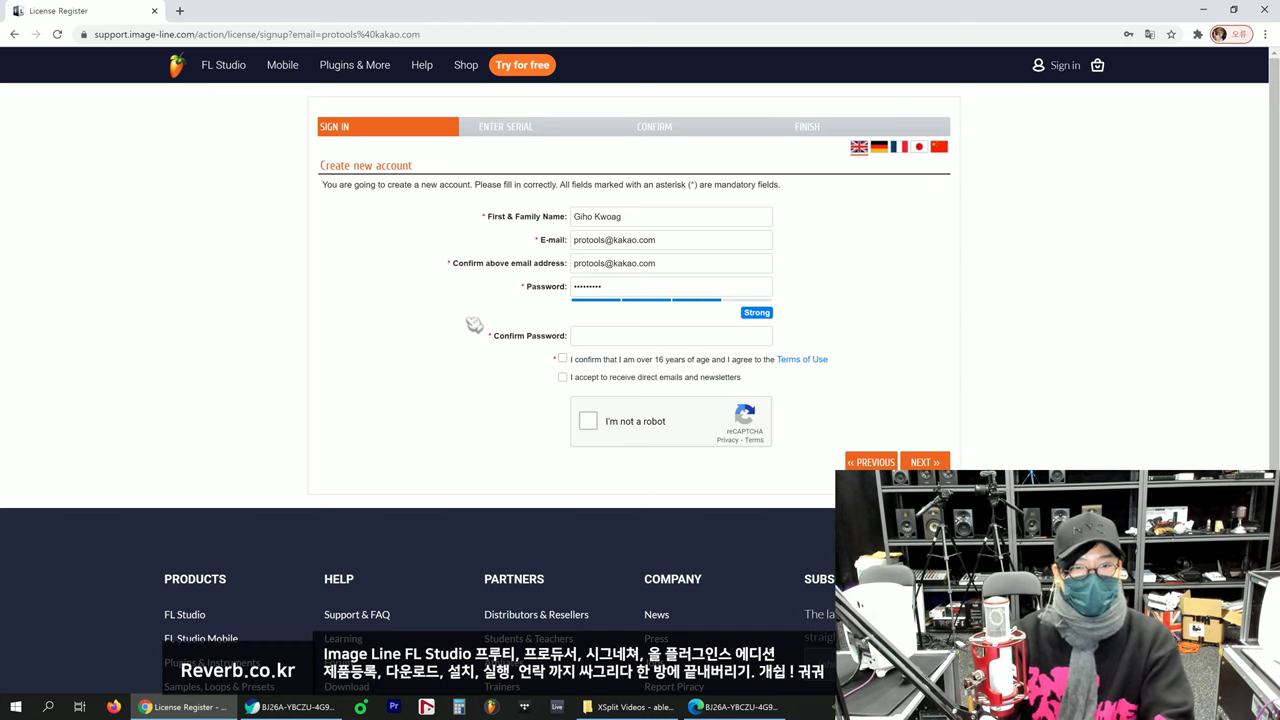
{"action": "left_click", "coordinate": [621, 338]}
{"action": "type", "text": "p"}
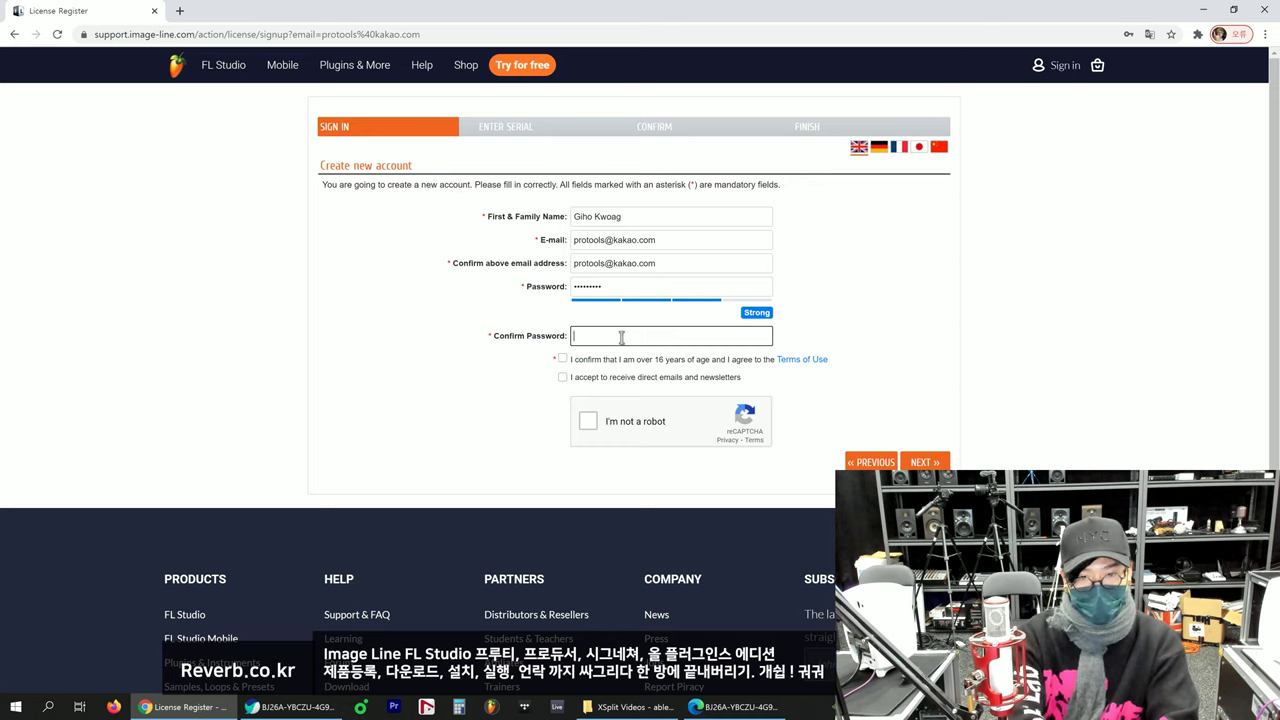
{"action": "type", "text": "•••••••••"}
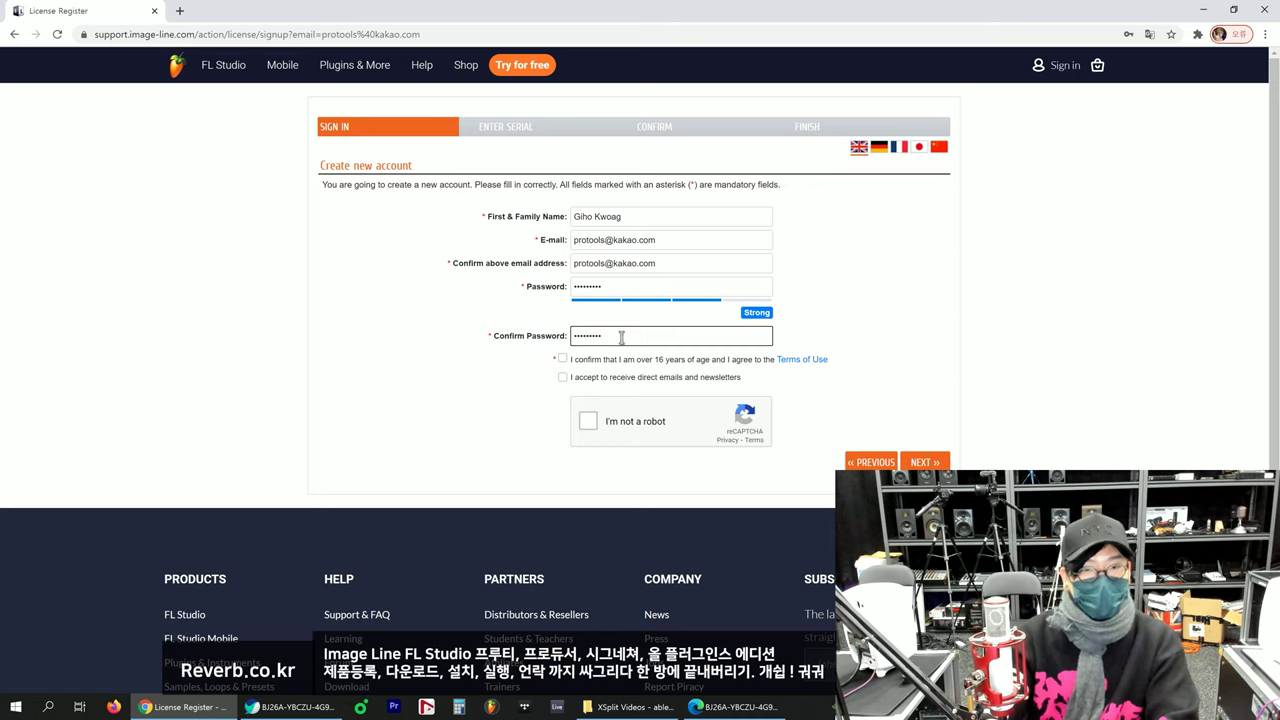
{"action": "left_click", "coordinate": [472, 388]}
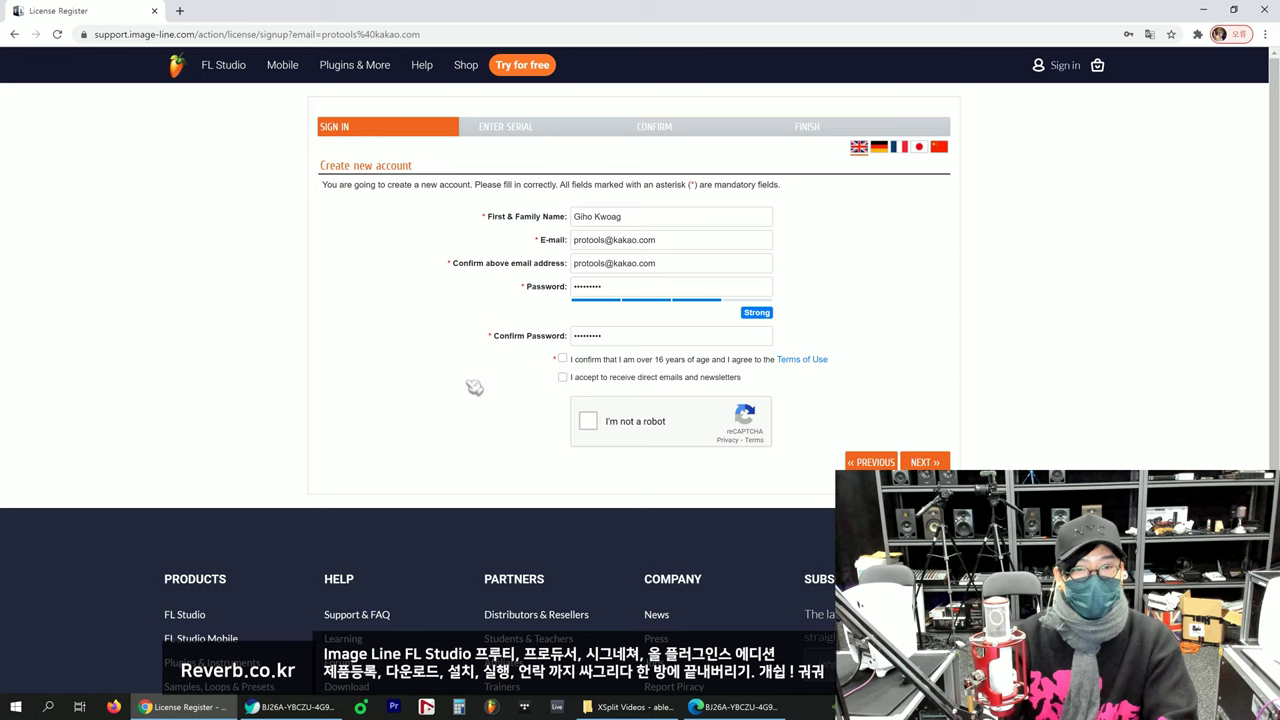
Step: Accept the age and Terms of Use statement, pass reCAPTCHA, and submit the account
{"action": "left_click", "coordinate": [566, 360]}
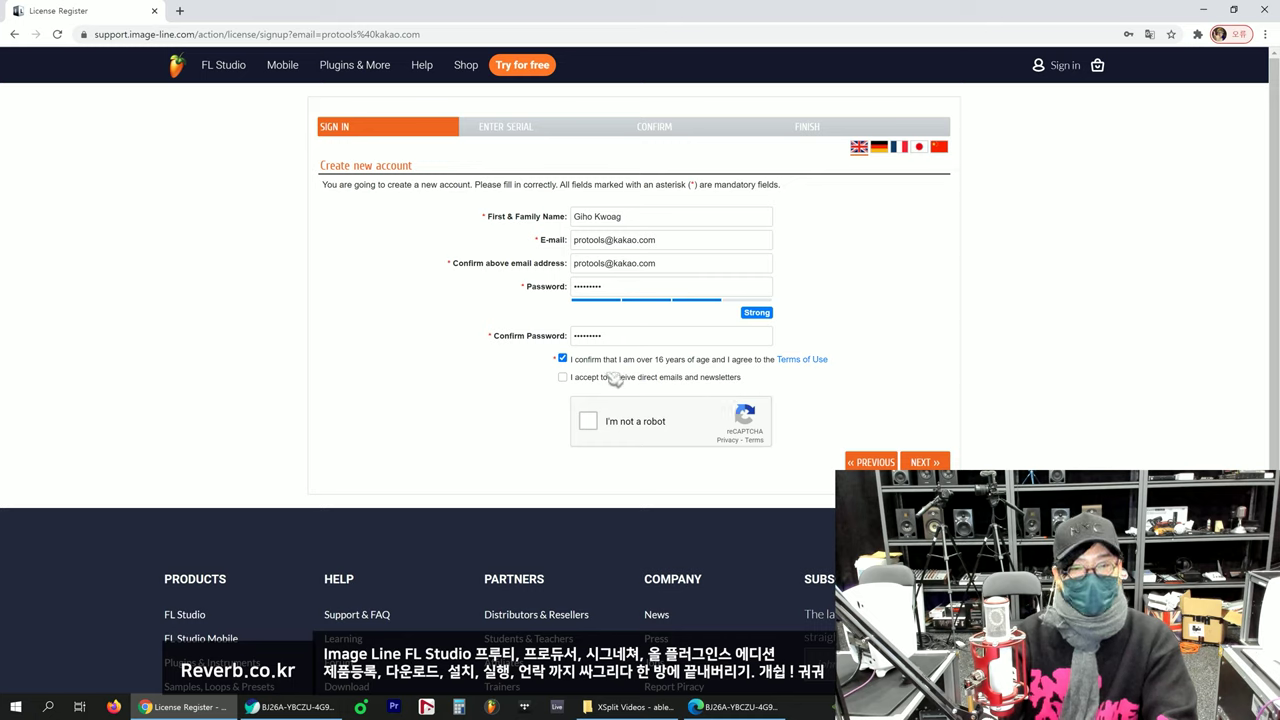
{"action": "left_click", "coordinate": [589, 421]}
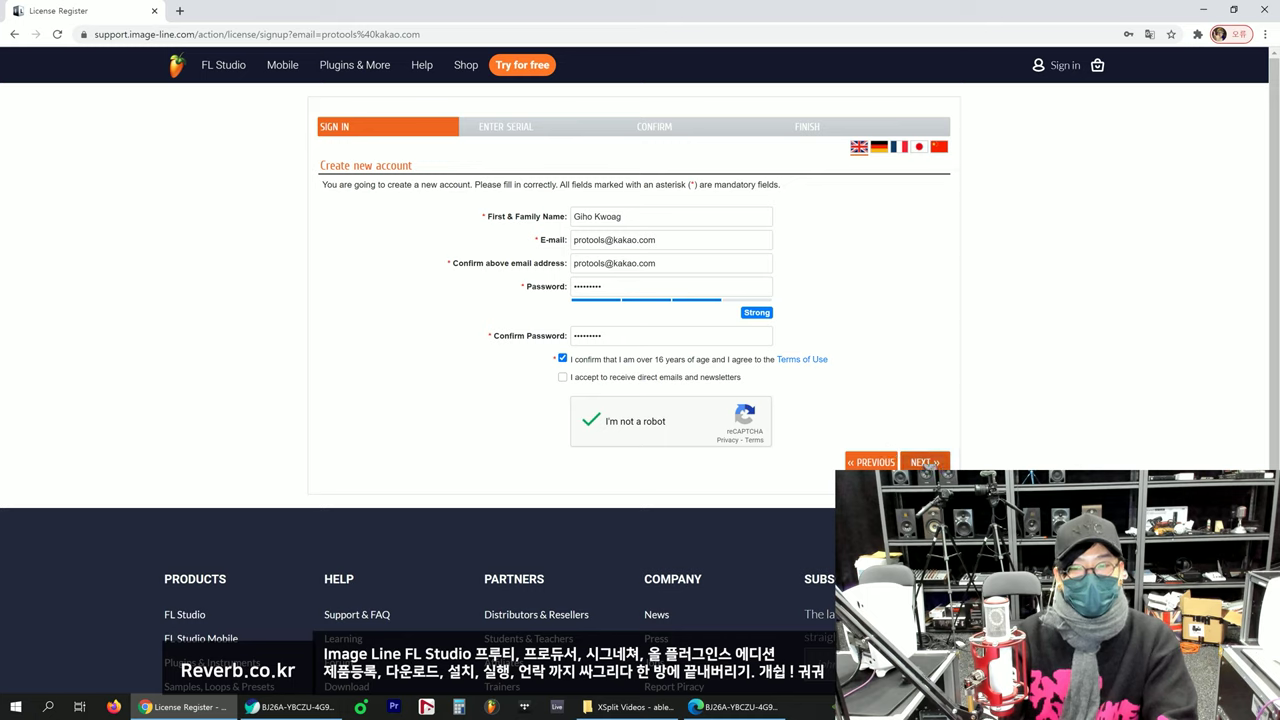
{"action": "left_click", "coordinate": [922, 462]}
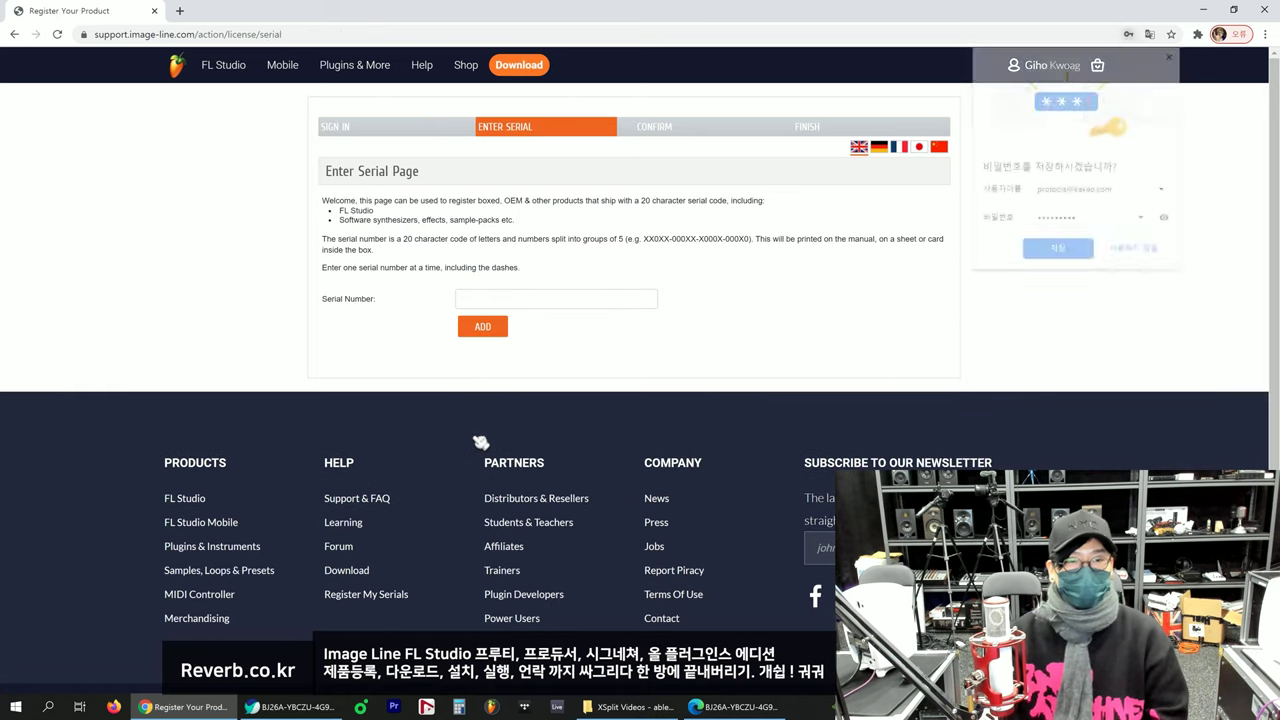
Step: Save the new password in the browser and review the Enter Serial page
{"action": "left_click", "coordinate": [1066, 258]}
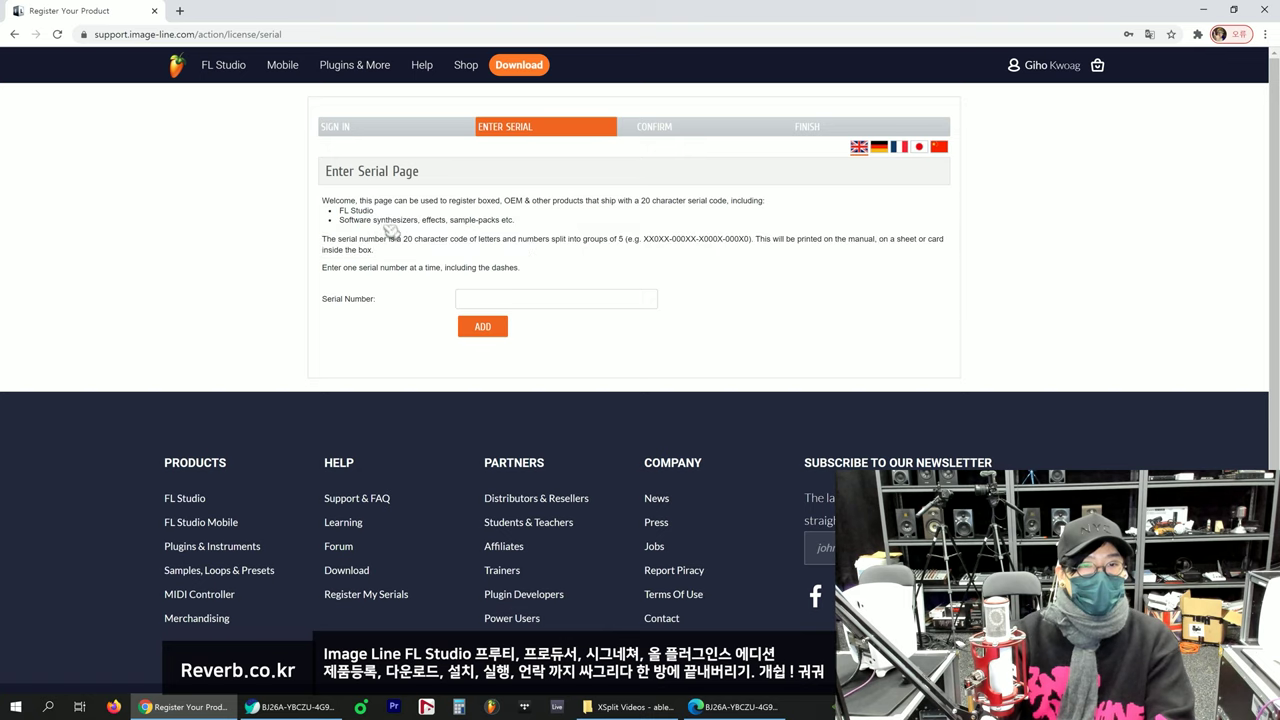
{"action": "left_click_drag", "start_coordinate": [326, 173], "coordinate": [449, 183]}
{"action": "left_click_drag", "start_coordinate": [338, 218], "coordinate": [506, 269]}
{"action": "left_click", "coordinate": [506, 269]}
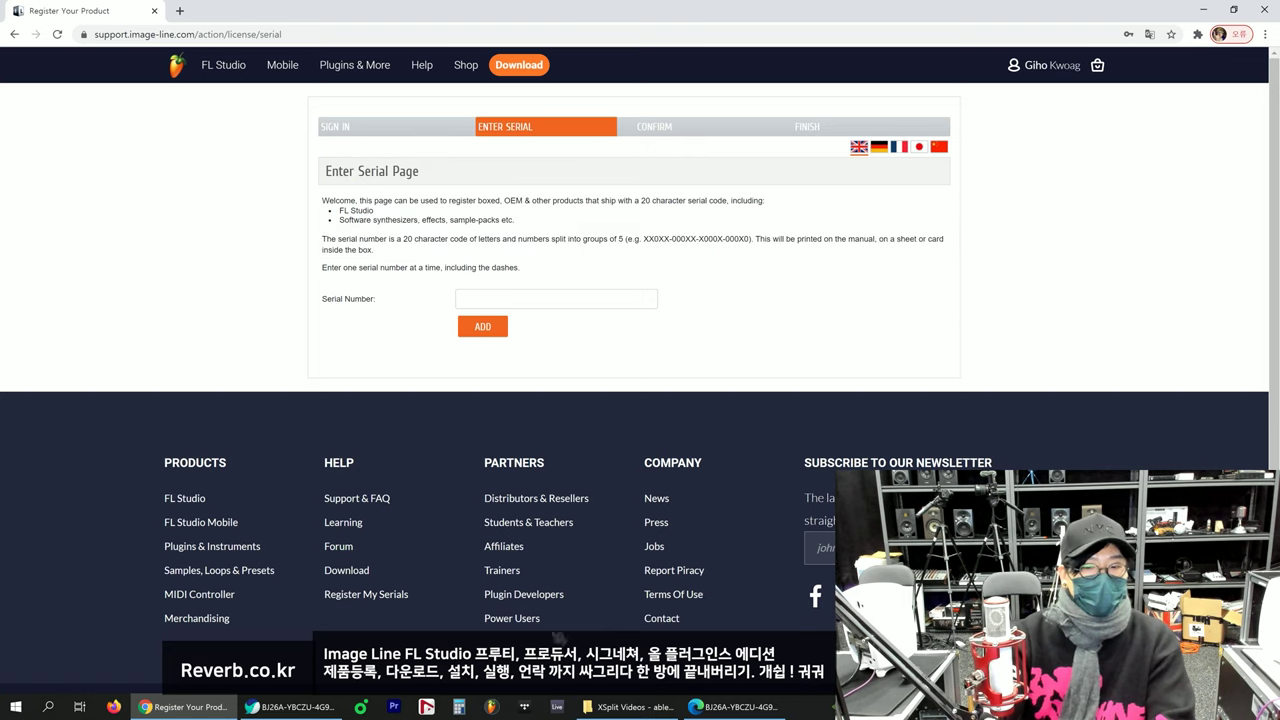
Step: Copy the activation serial from the voucher PDF into the Serial Number field and ADD it
{"action": "left_click", "coordinate": [270, 710]}
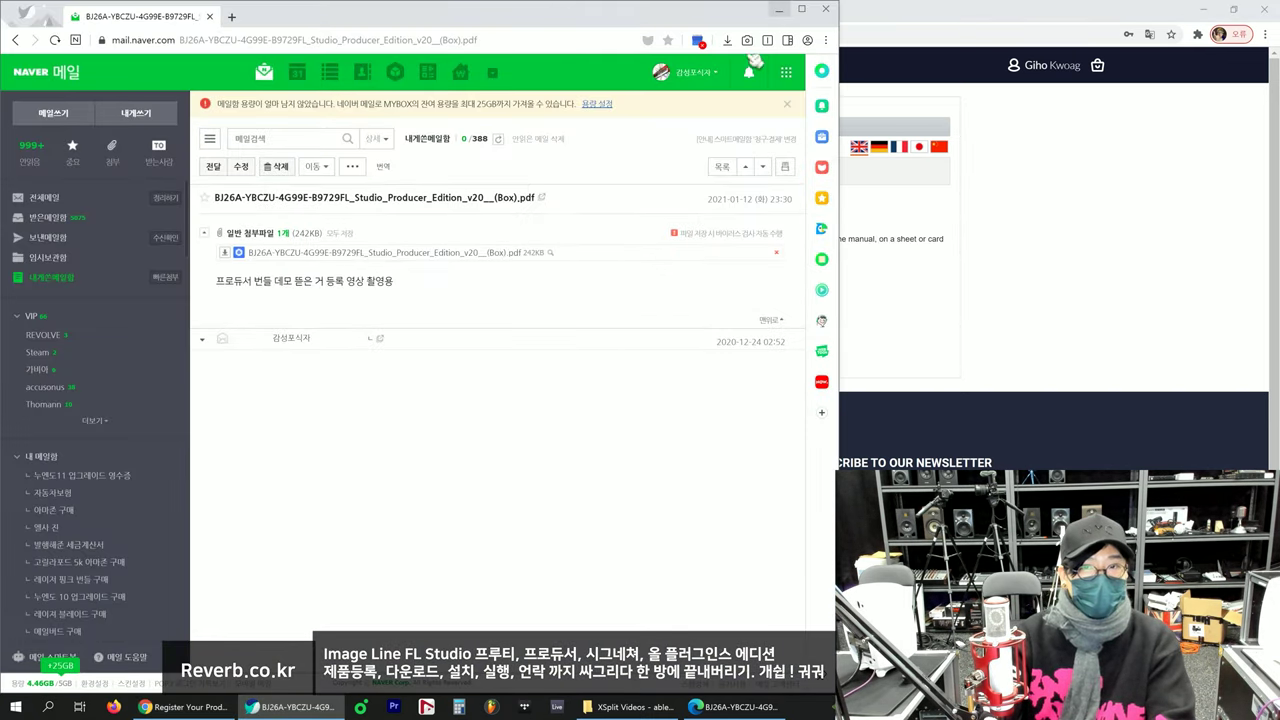
{"action": "left_click", "coordinate": [781, 10]}
{"action": "left_click", "coordinate": [735, 707]}
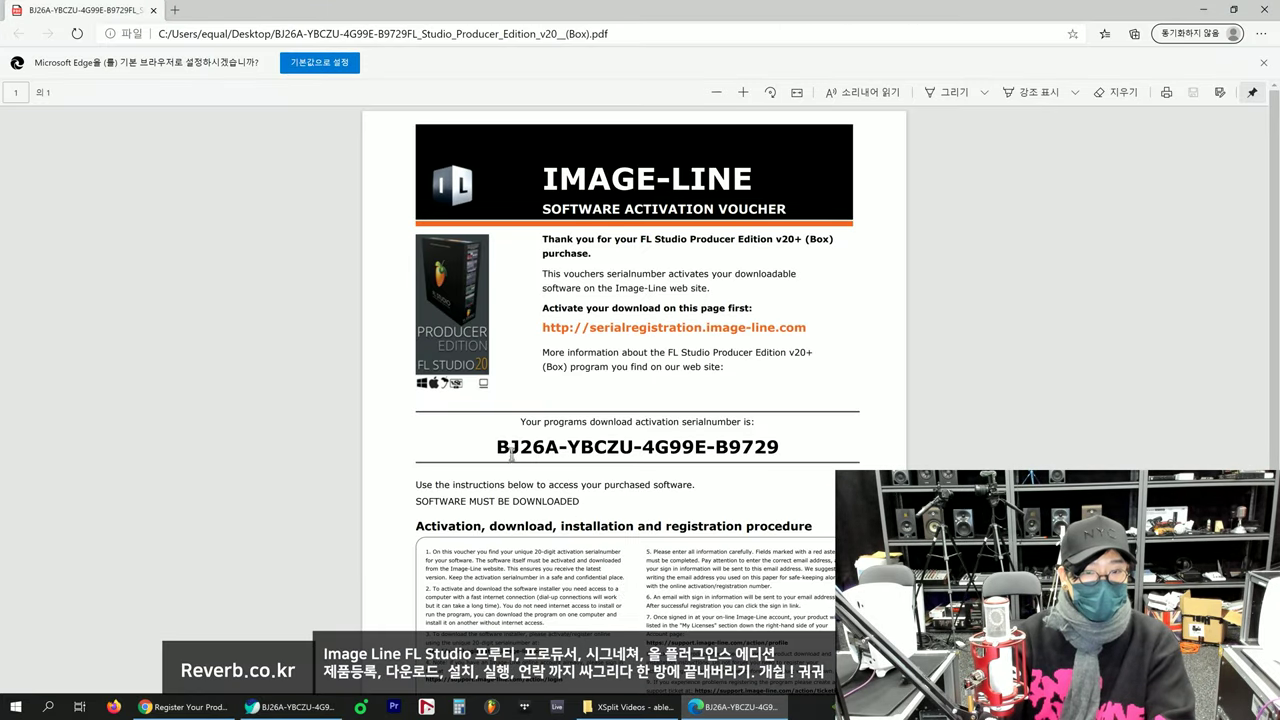
{"action": "left_click_drag", "start_coordinate": [498, 447], "coordinate": [778, 448]}
{"action": "key", "text": "ctrl+c"}
{"action": "left_click", "coordinate": [1203, 9]}
{"action": "left_click", "coordinate": [562, 296]}
{"action": "key", "text": "ctrl+v"}
{"action": "left_click", "coordinate": [484, 328]}
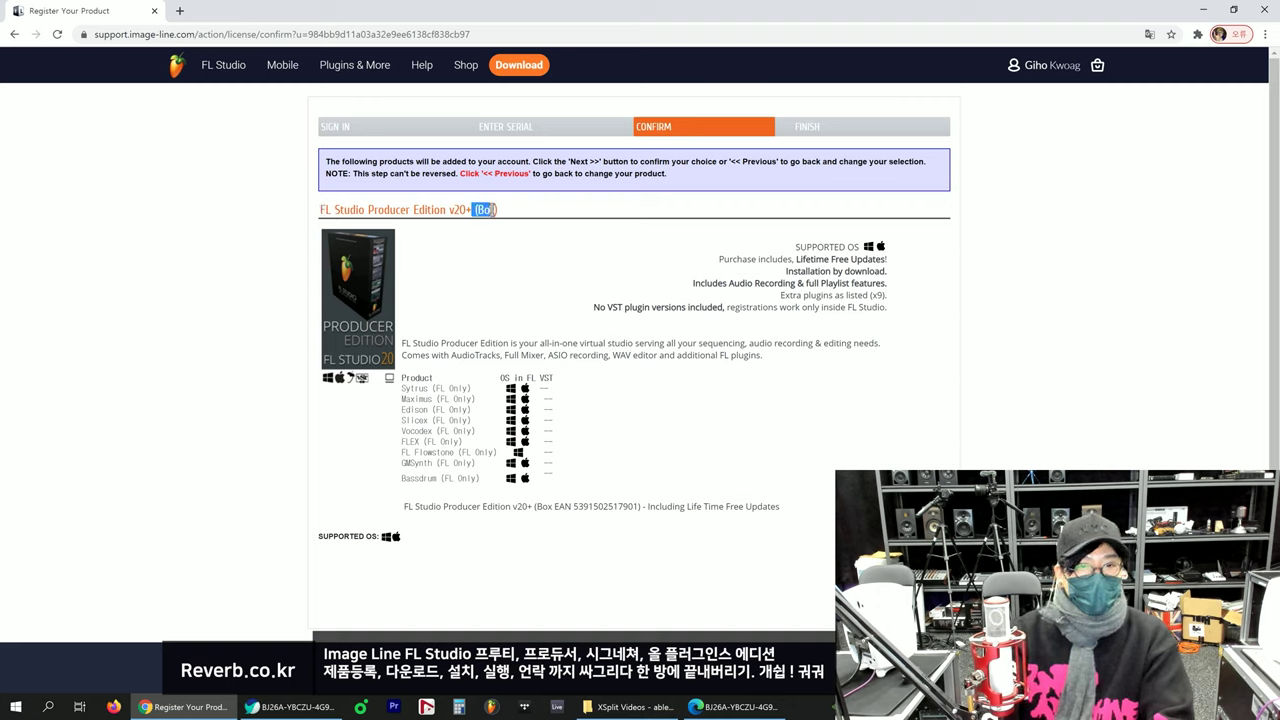
Step: Review the Producer Edition v20+ (Box) name, description and included plug-ins on the Confirm step
{"action": "left_click", "coordinate": [496, 211]}
{"action": "left_click_drag", "start_coordinate": [497, 210], "coordinate": [471, 210]}
{"action": "left_click", "coordinate": [471, 210]}
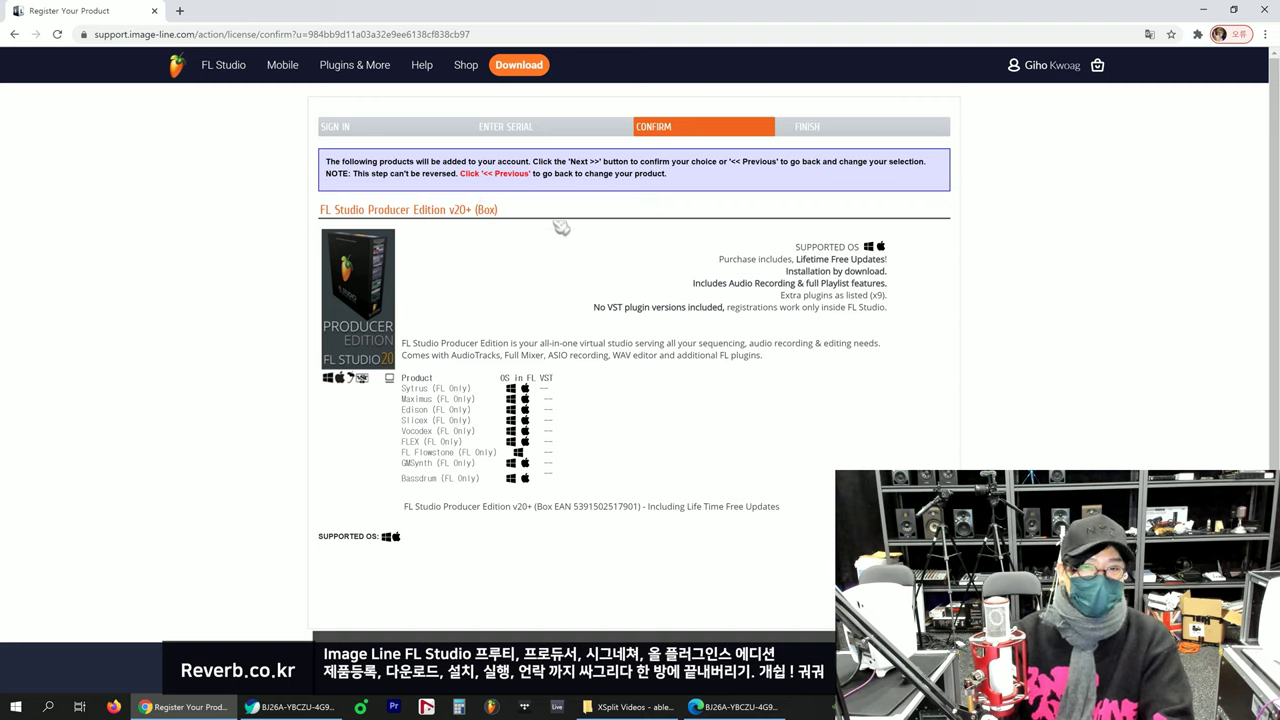
{"action": "left_click_drag", "start_coordinate": [877, 271], "coordinate": [880, 343]}
{"action": "left_click", "coordinate": [802, 259]}
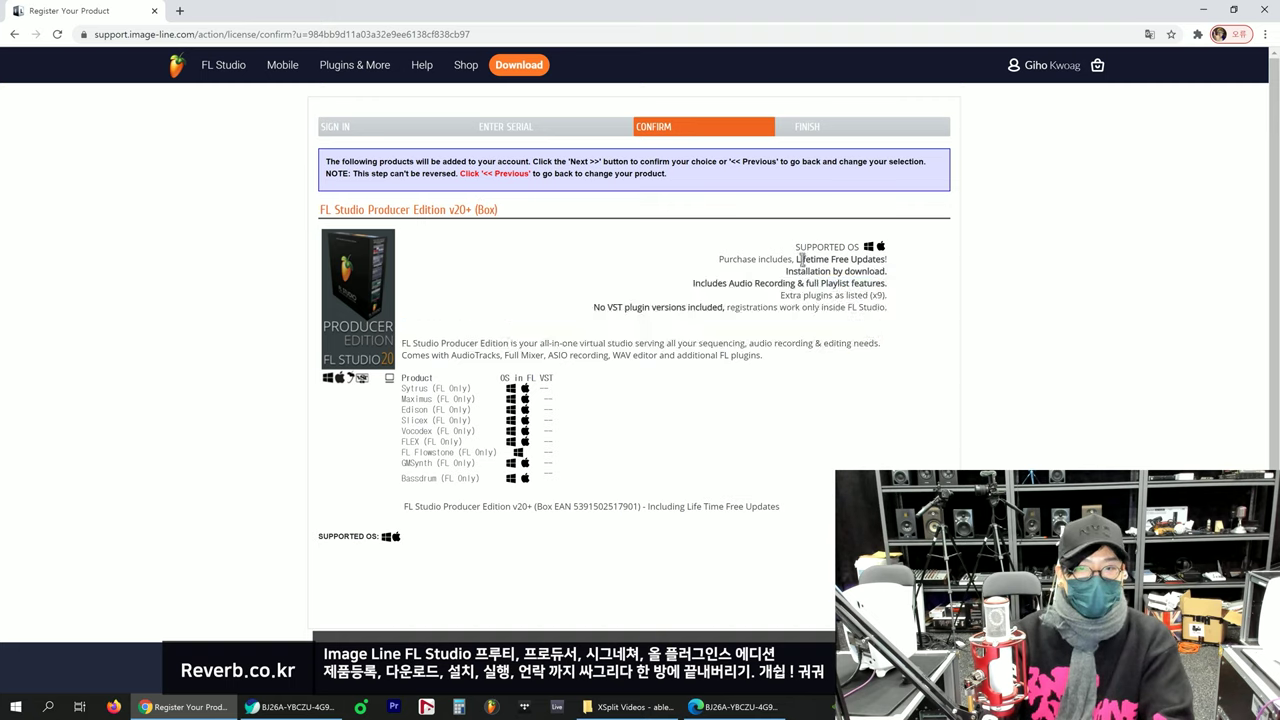
{"action": "left_click", "coordinate": [455, 495]}
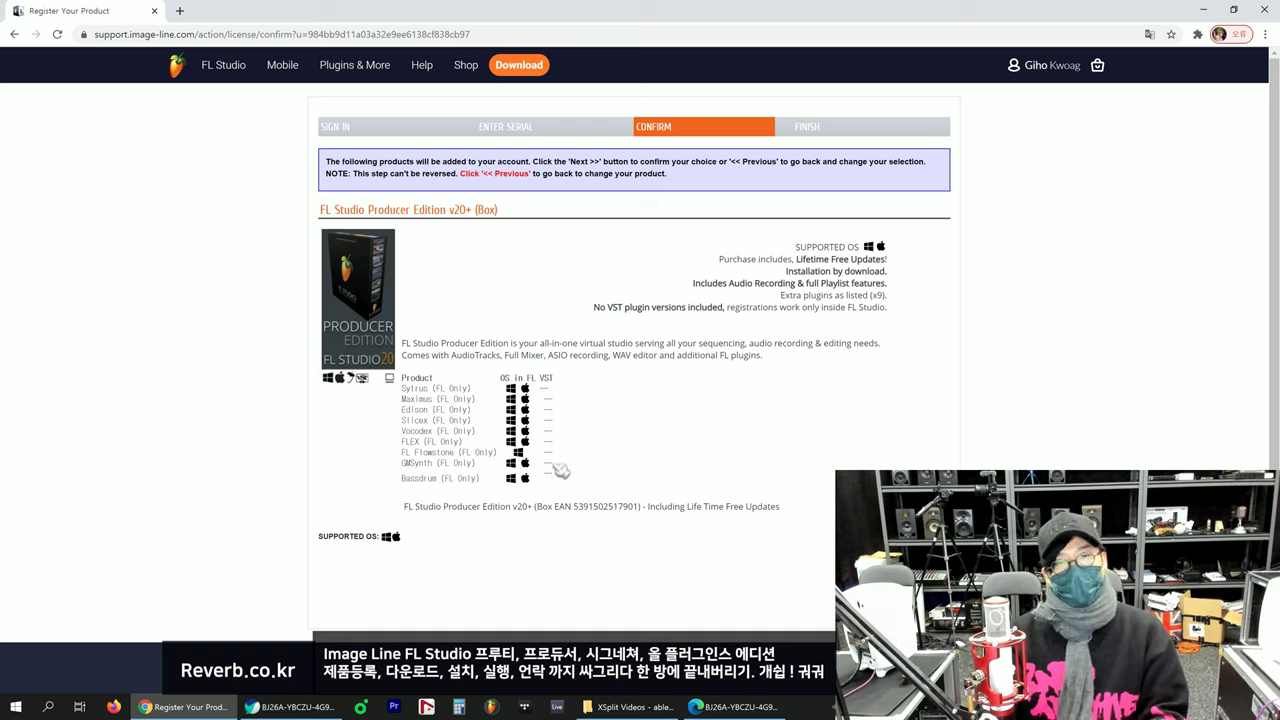
{"action": "left_click_drag", "start_coordinate": [446, 389], "coordinate": [478, 477]}
{"action": "left_click", "coordinate": [480, 478]}
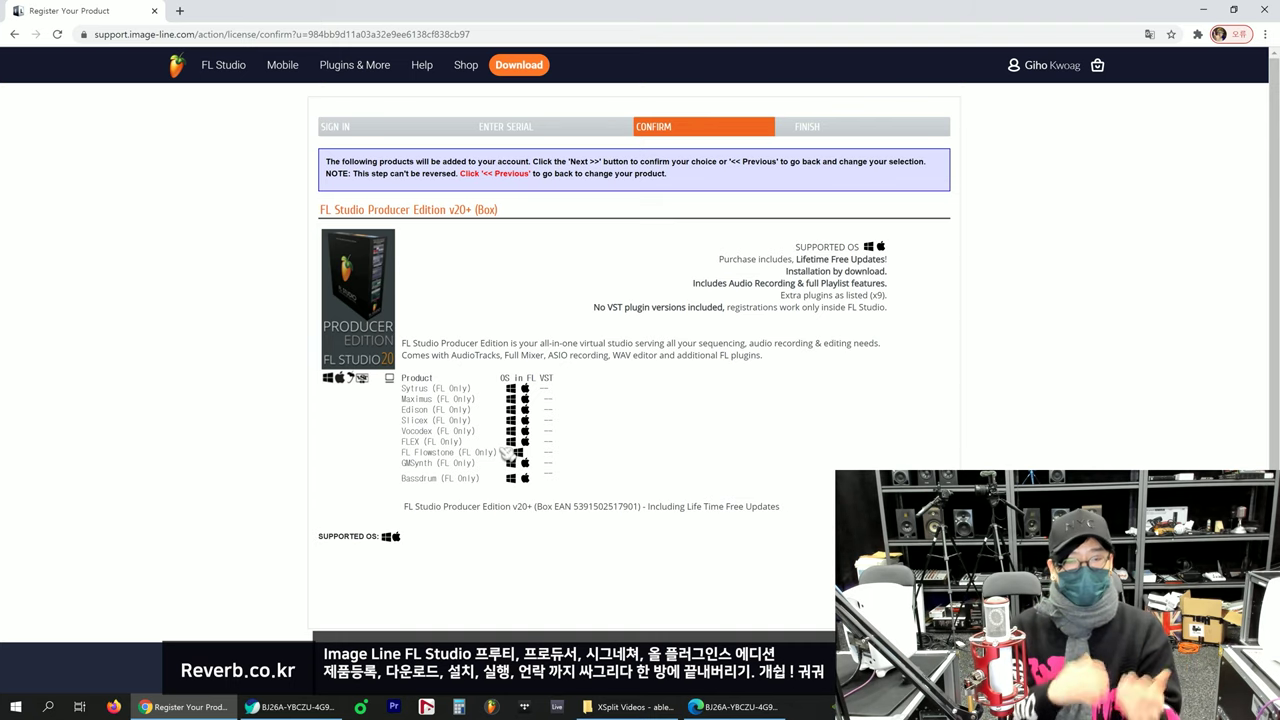
Step: Check the full plug-in list and EAN line, then confirm adding the product with Next >>
{"action": "scroll", "coordinate": [507, 452], "scroll_direction": "down", "scroll_amount": 1}
{"action": "left_click_drag", "start_coordinate": [419, 292], "coordinate": [505, 390]}
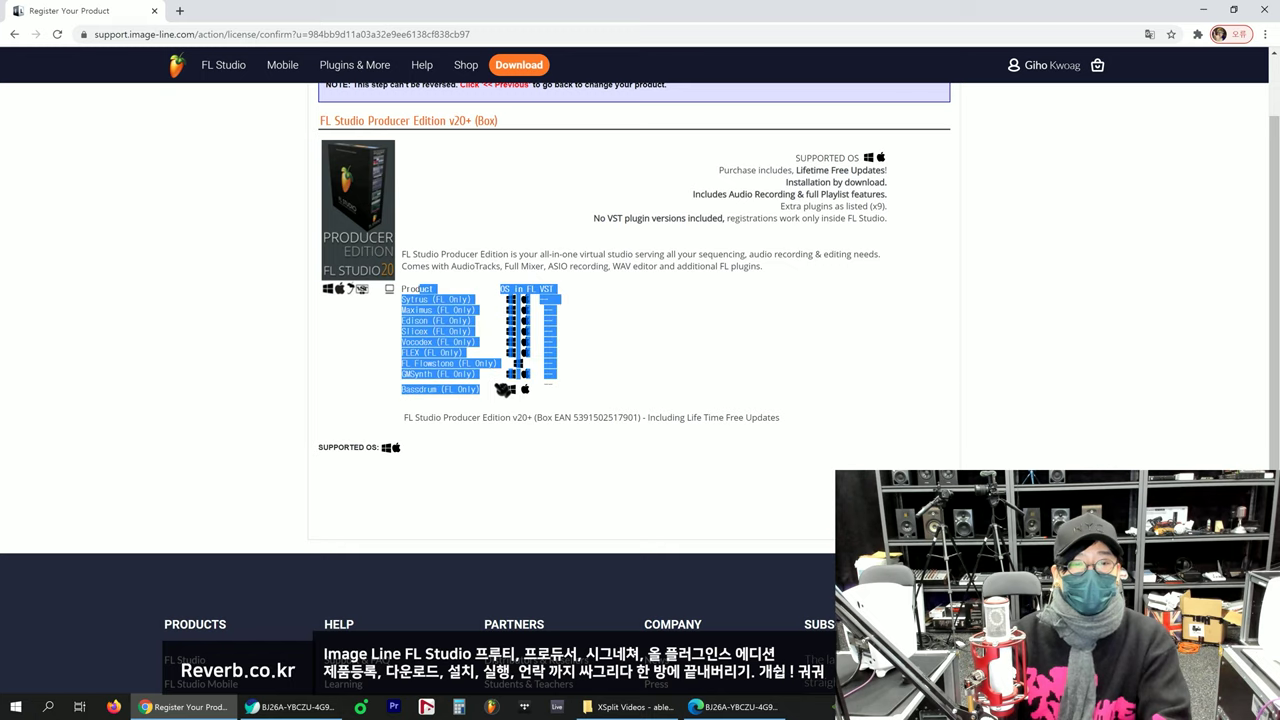
{"action": "left_click", "coordinate": [489, 396]}
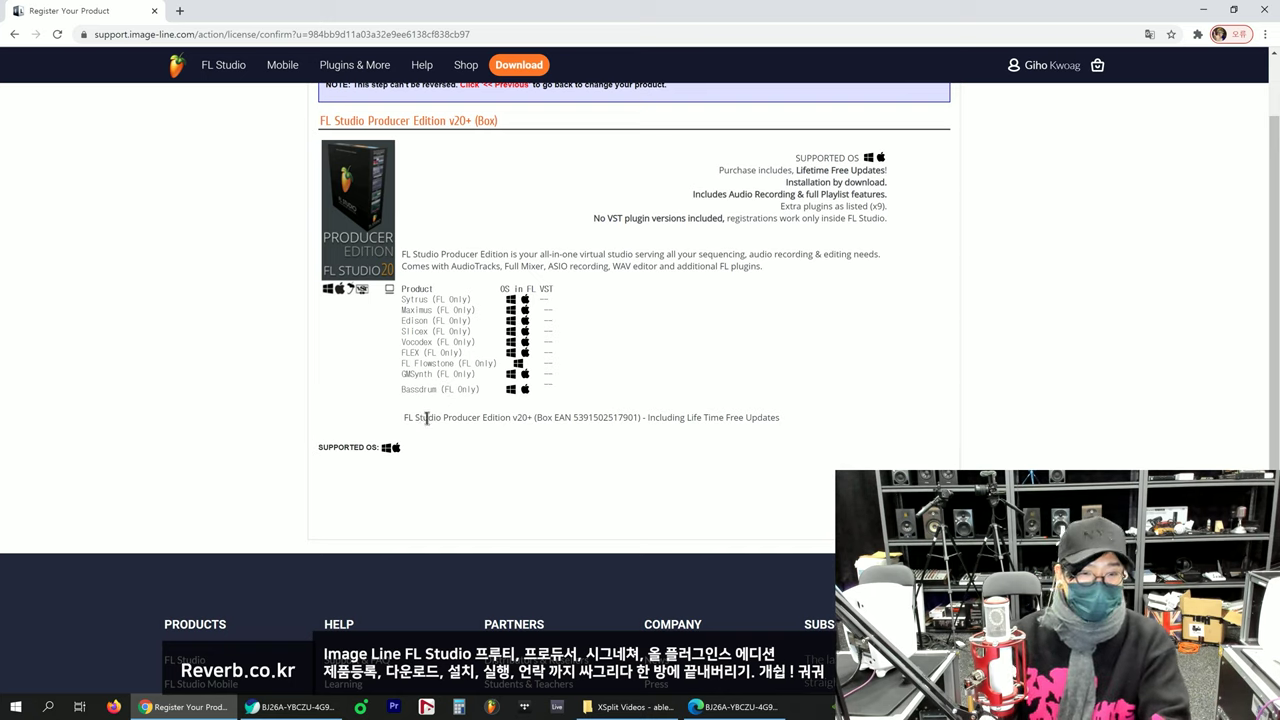
{"action": "left_click_drag", "start_coordinate": [424, 418], "coordinate": [670, 418]}
{"action": "left_click", "coordinate": [667, 420]}
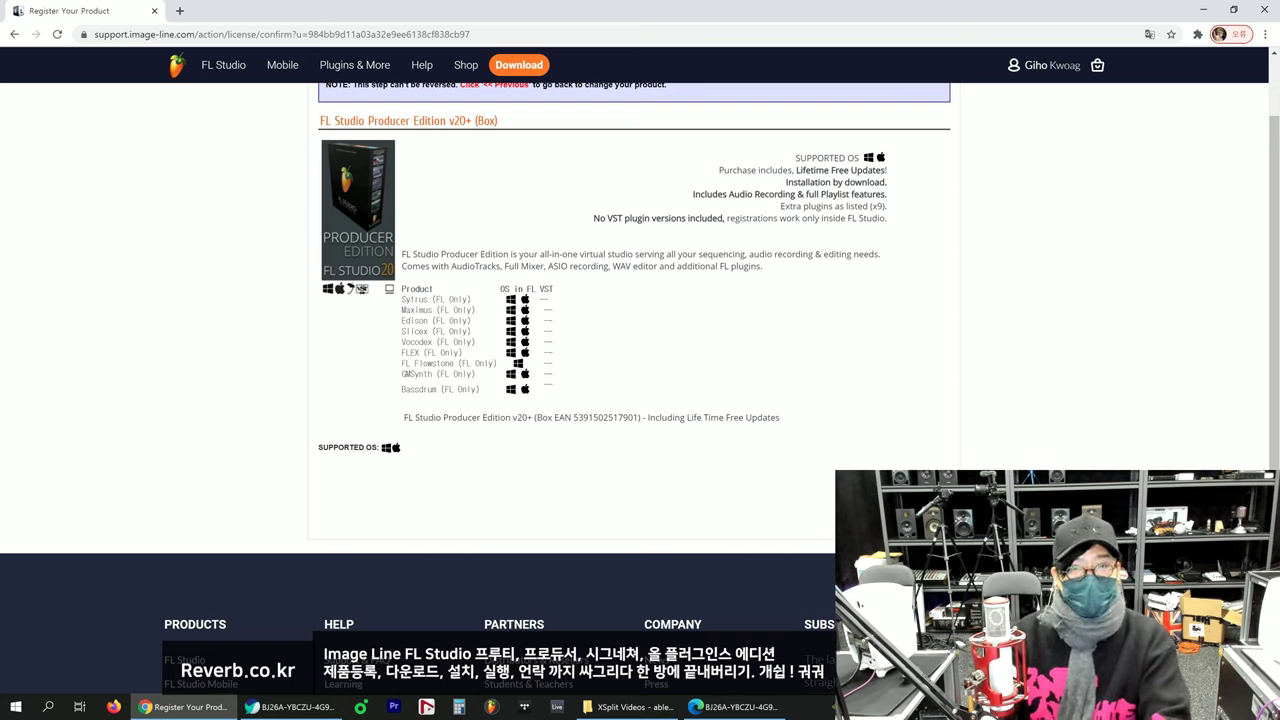
{"action": "left_click", "coordinate": [900, 500]}
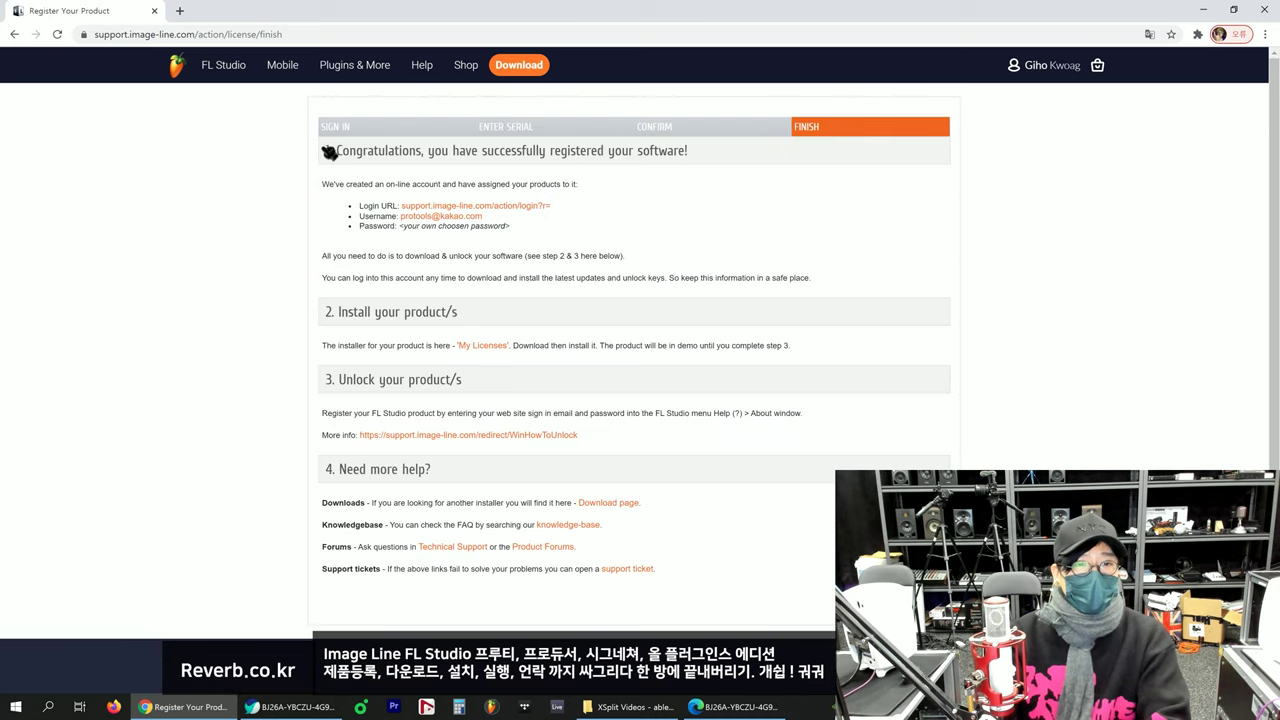
Step: Read the congratulations message and the FL Studio install and unlock instructions on the Finish page
{"action": "left_click_drag", "start_coordinate": [354, 150], "coordinate": [705, 155]}
{"action": "left_click", "coordinate": [674, 157]}
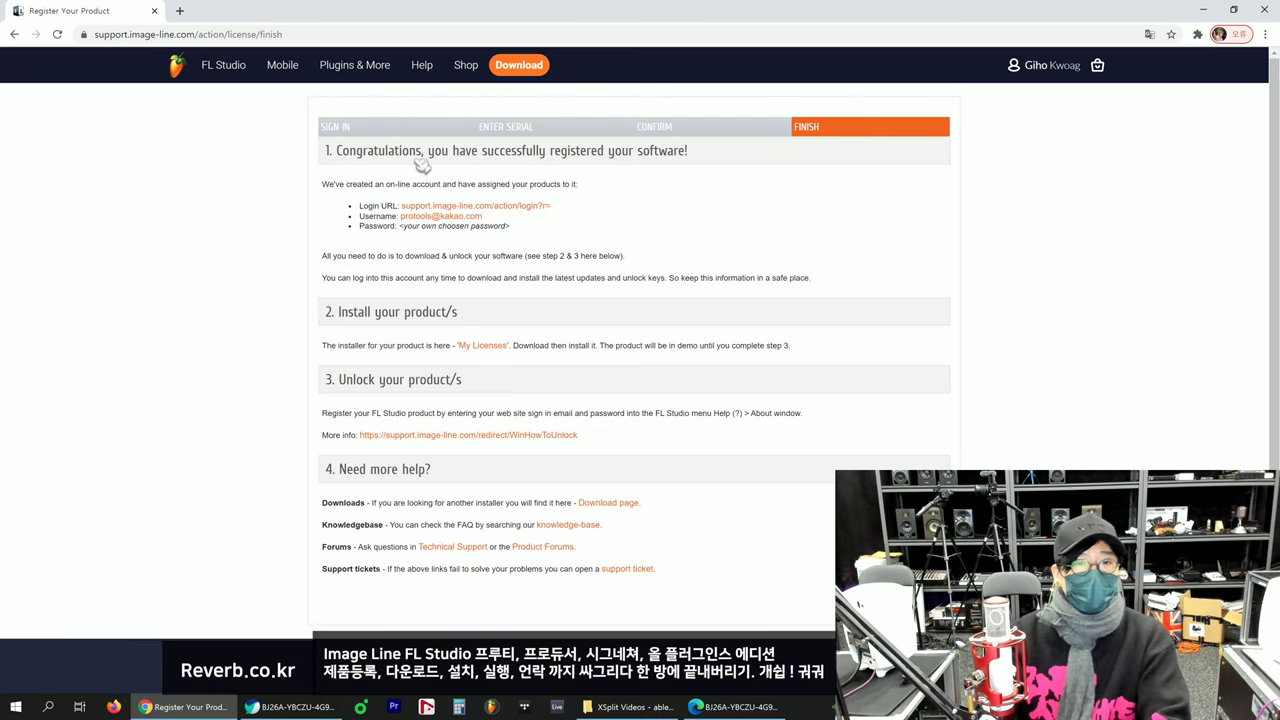
{"action": "left_click_drag", "start_coordinate": [429, 152], "coordinate": [614, 155]}
{"action": "left_click", "coordinate": [541, 157]}
{"action": "left_click_drag", "start_coordinate": [660, 154], "coordinate": [687, 154]}
{"action": "left_click", "coordinate": [686, 158]}
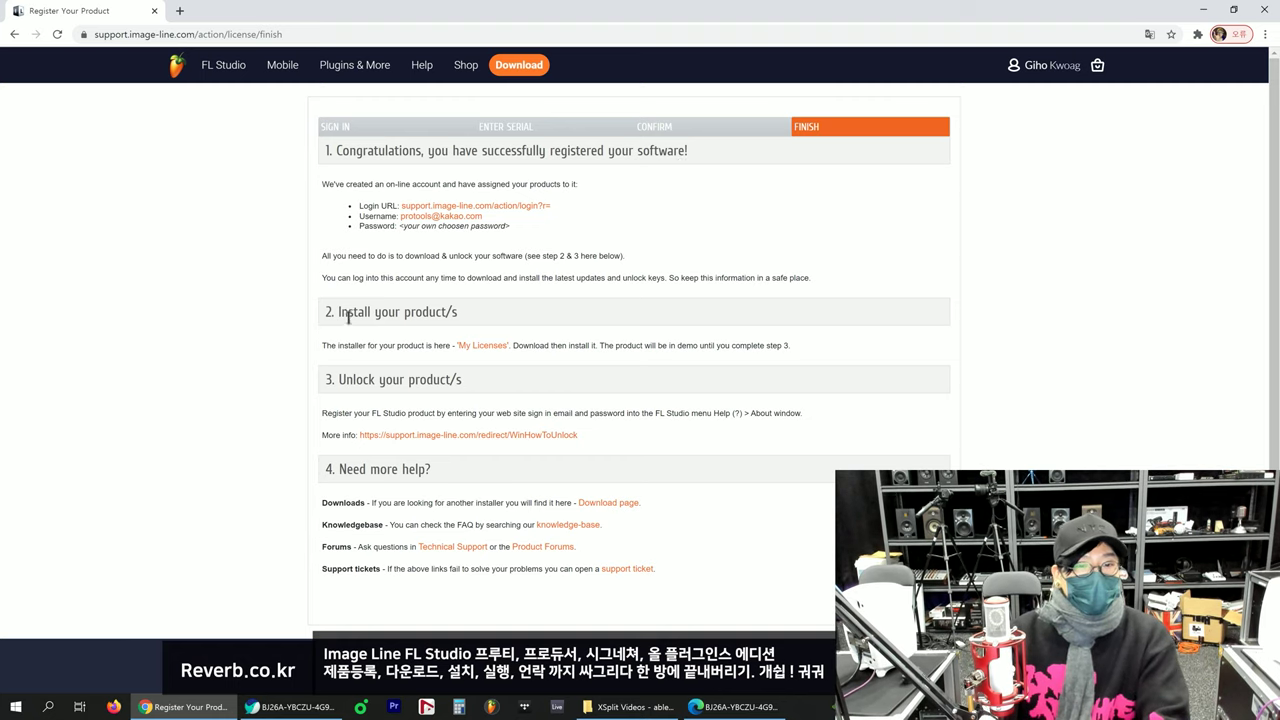
{"action": "left_click_drag", "start_coordinate": [332, 316], "coordinate": [480, 314]}
{"action": "left_click", "coordinate": [480, 314]}
{"action": "left_click_drag", "start_coordinate": [548, 344], "coordinate": [752, 340]}
{"action": "left_click_drag", "start_coordinate": [747, 346], "coordinate": [741, 352]}
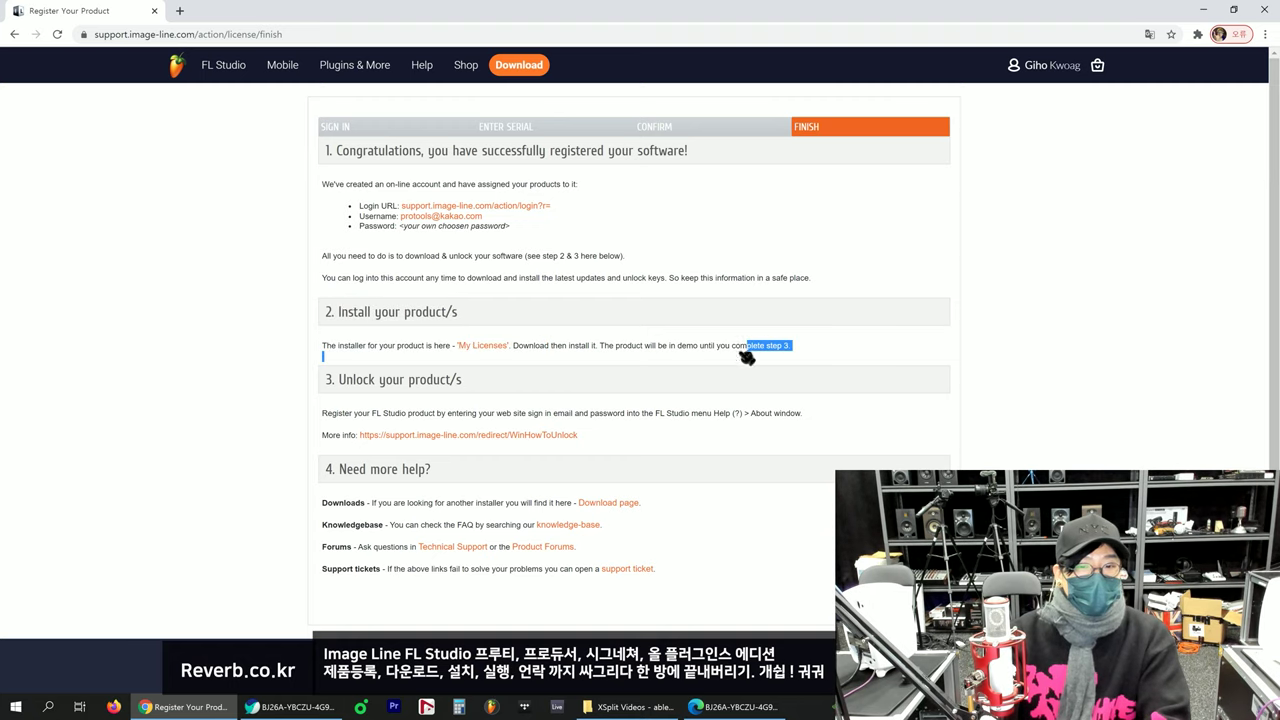
{"action": "left_click", "coordinate": [747, 358]}
{"action": "left_click_drag", "start_coordinate": [546, 348], "coordinate": [866, 351]}
{"action": "left_click", "coordinate": [662, 350]}
{"action": "scroll", "coordinate": [388, 527], "scroll_direction": "down", "scroll_amount": 2}
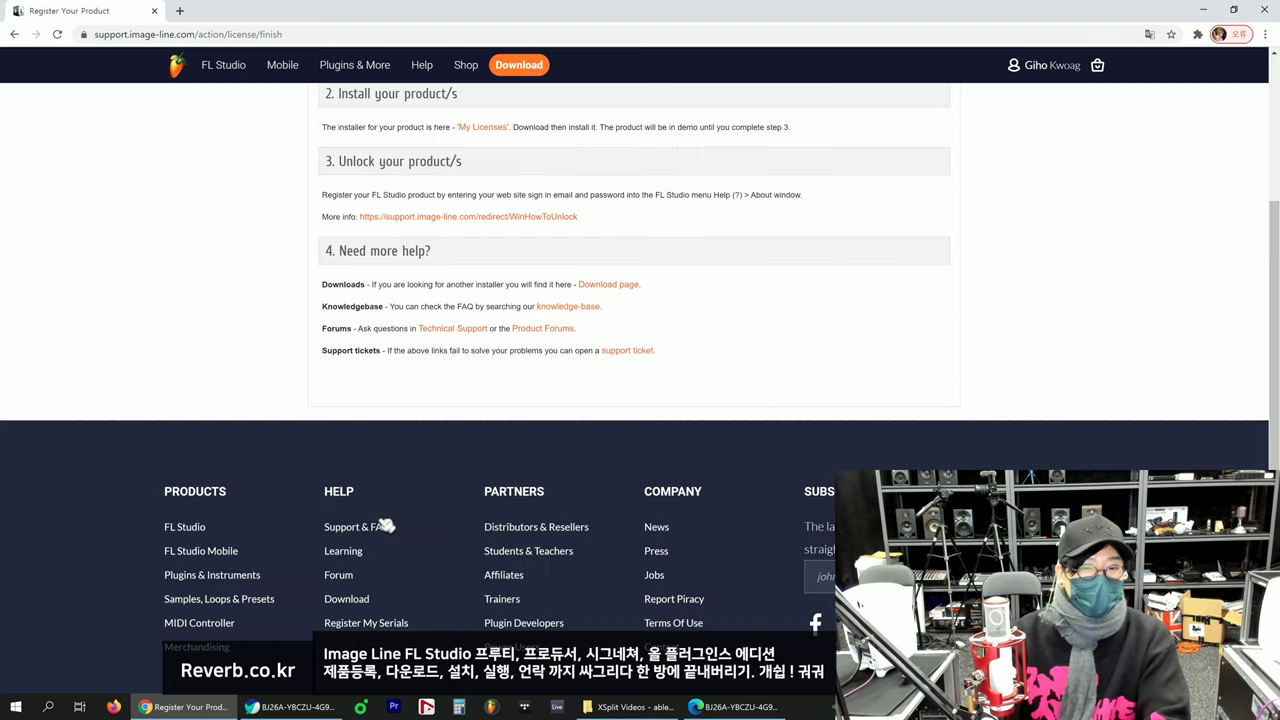
{"action": "scroll", "coordinate": [388, 527], "scroll_direction": "up", "scroll_amount": 2}
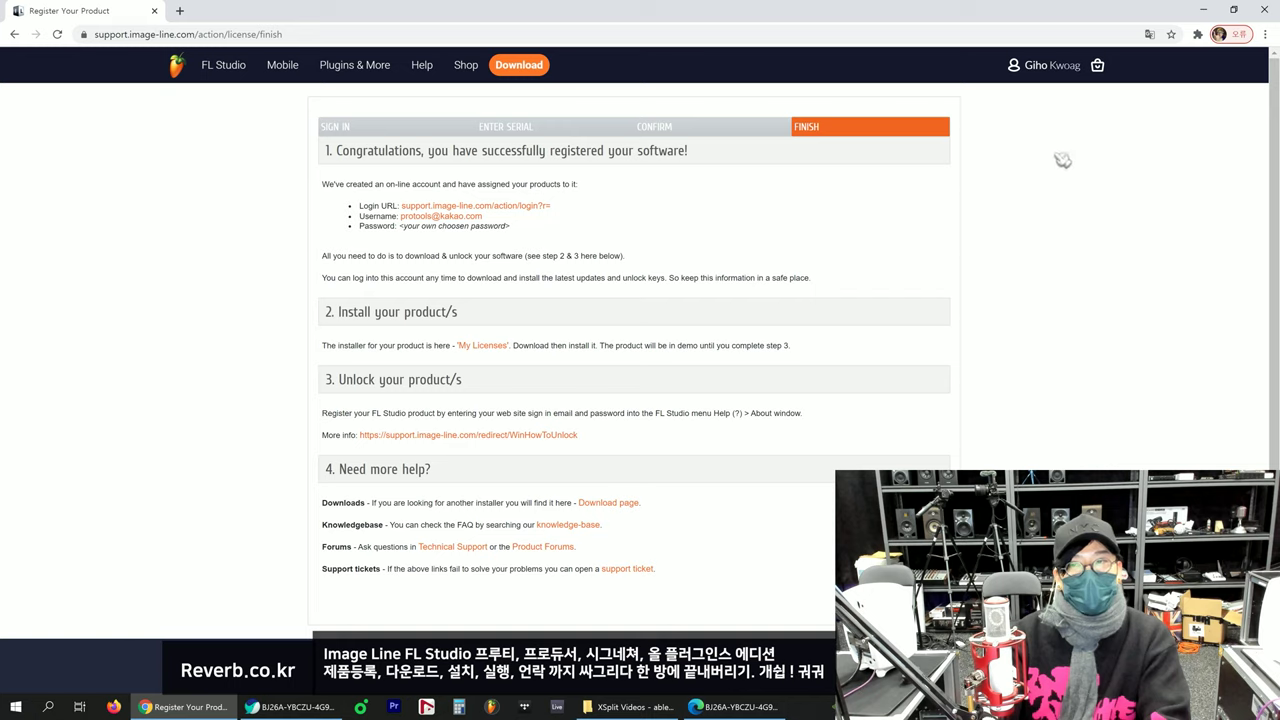
Step: Open the account-name dropdown in the top bar
{"action": "left_click", "coordinate": [1056, 68]}
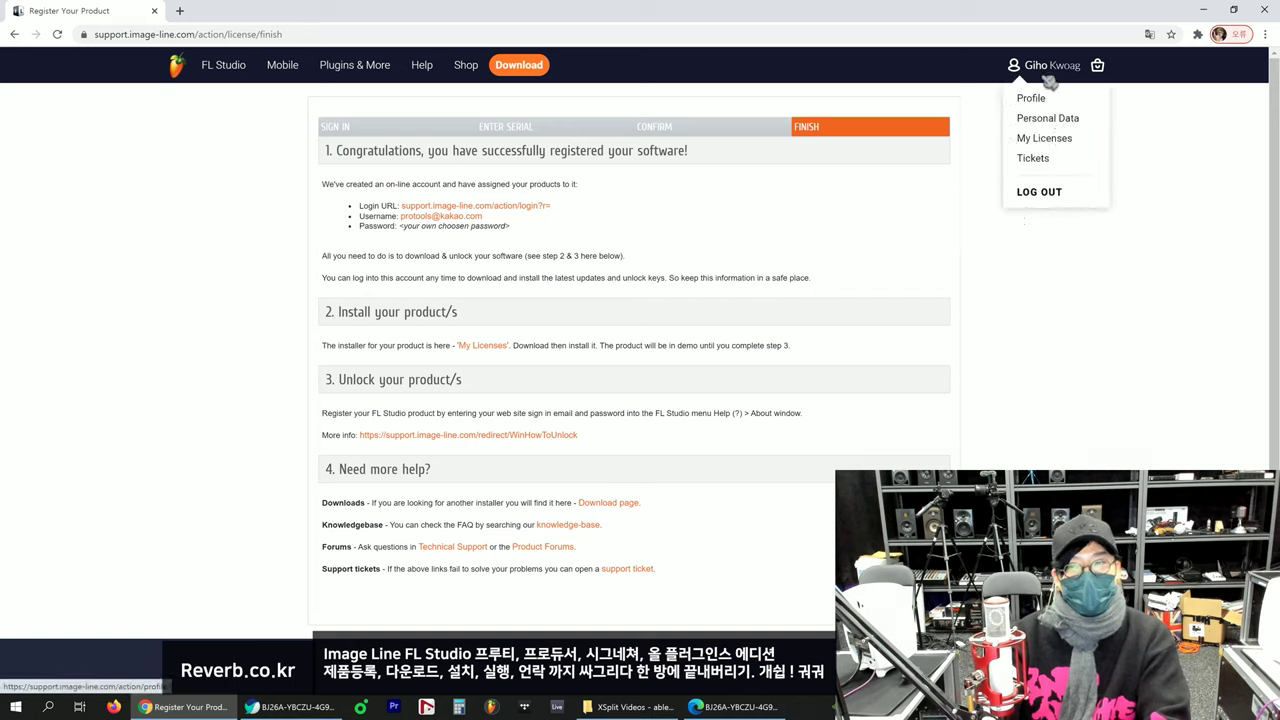
{"action": "left_click", "coordinate": [1045, 70]}
{"action": "left_click", "coordinate": [1048, 72]}
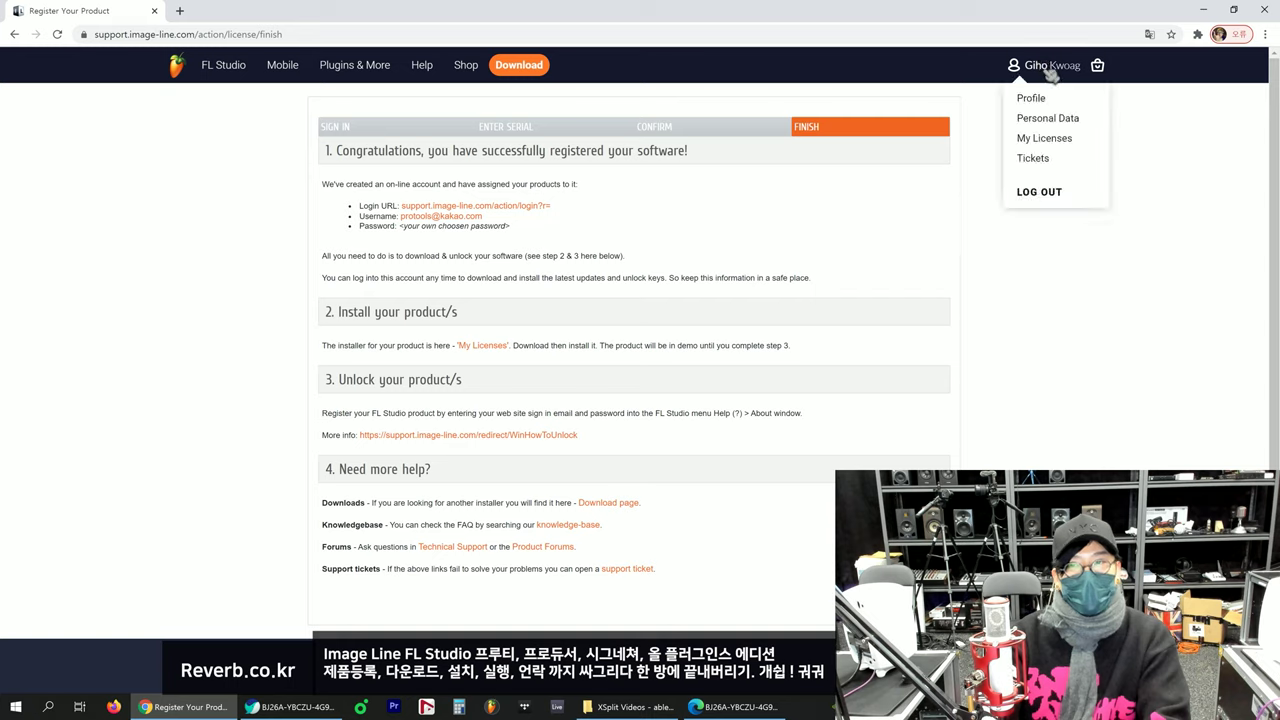
Step: Show My Licenses and expand the Producer Edition v20+ licence details
{"action": "left_click", "coordinate": [1046, 143]}
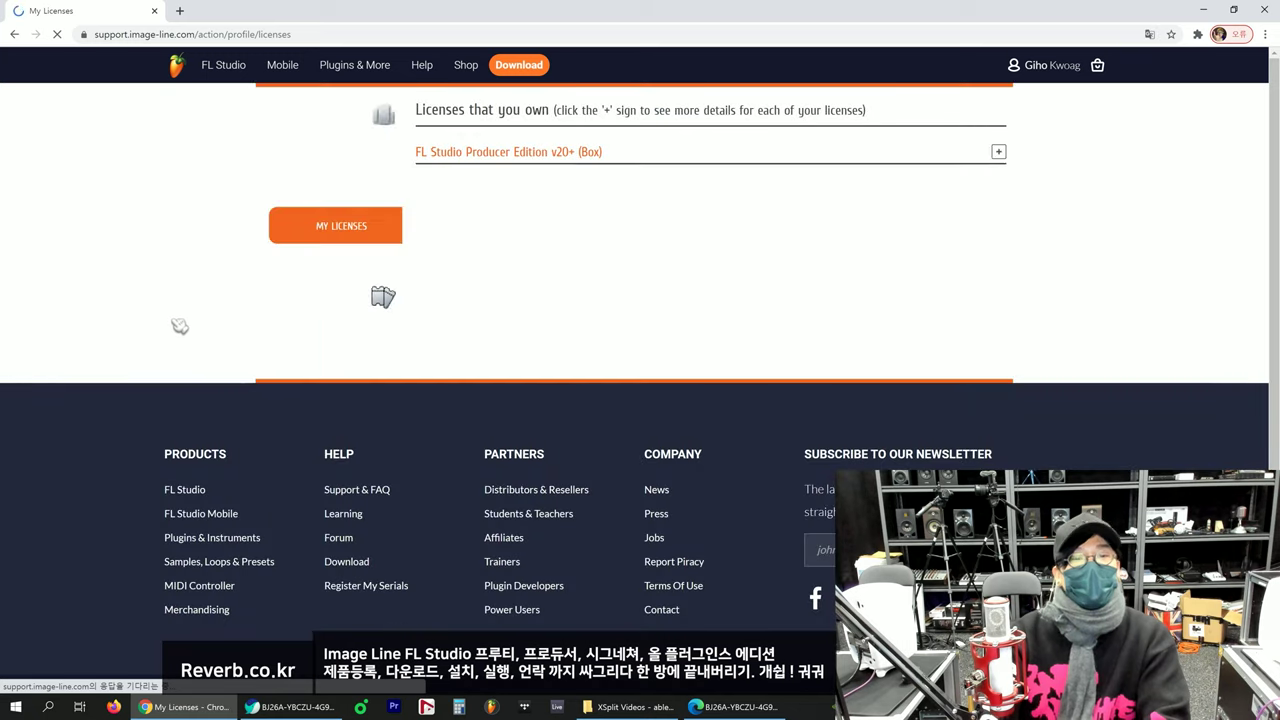
{"action": "left_click", "coordinate": [540, 155]}
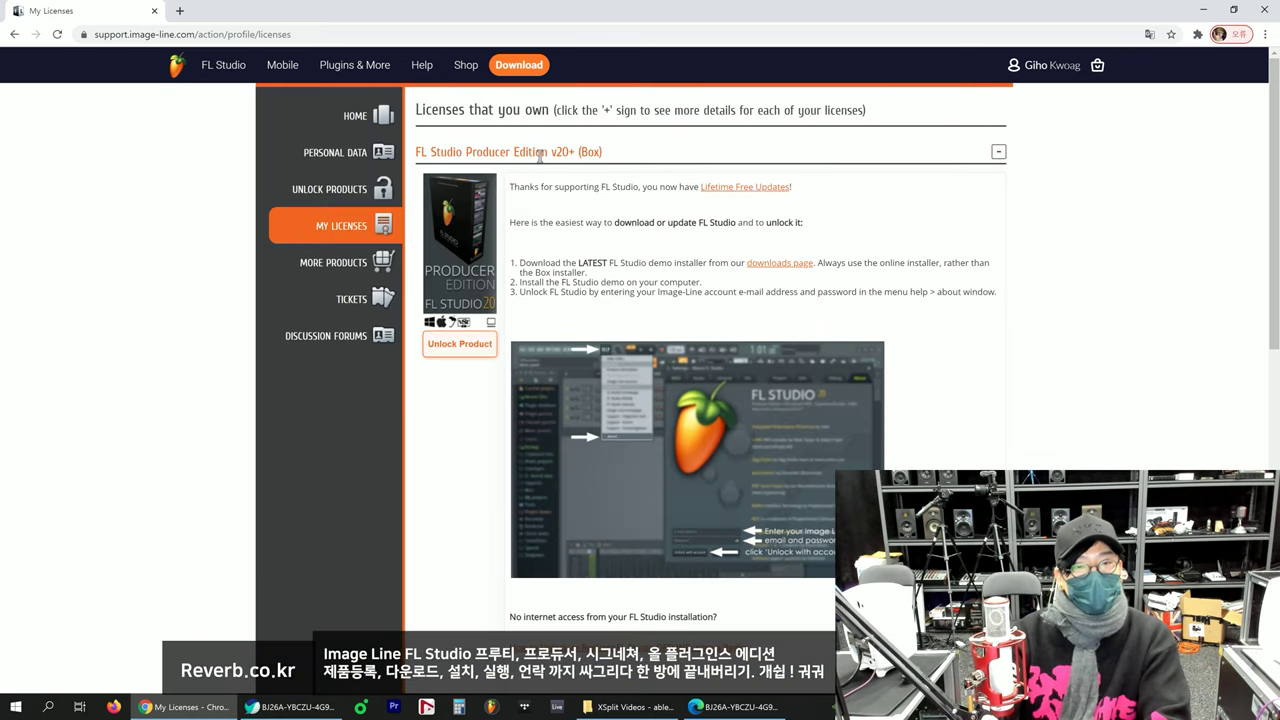
{"action": "left_click", "coordinate": [540, 155]}
{"action": "left_click", "coordinate": [540, 155]}
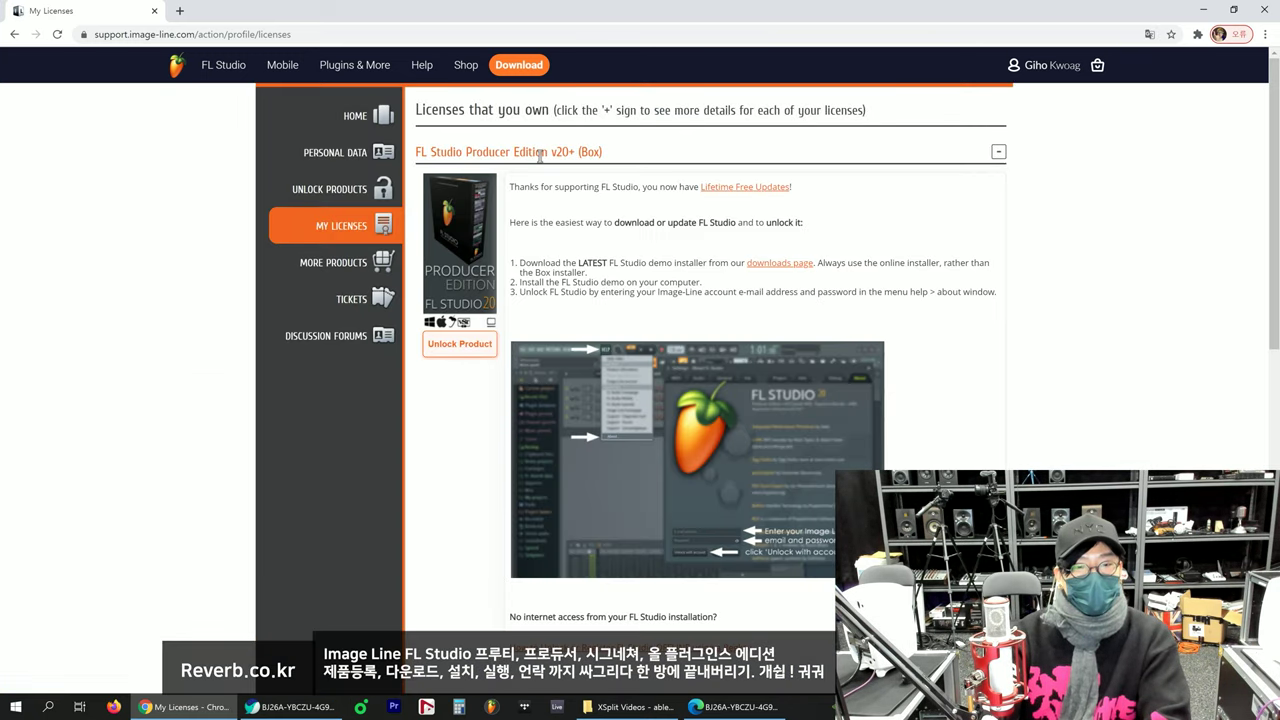
{"action": "left_click", "coordinate": [540, 155]}
{"action": "left_click", "coordinate": [540, 155]}
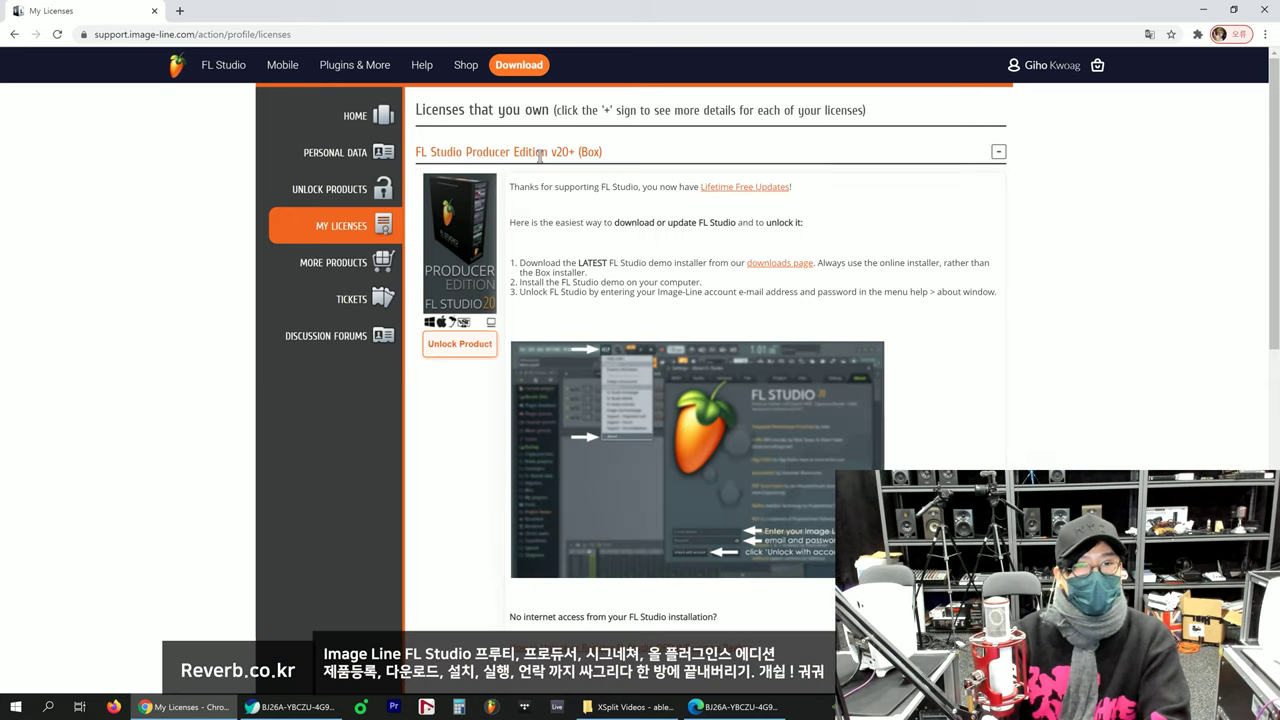
Step: Open the FL Studio downloads page in a new tab, then return to the Image-Line home page
{"action": "left_click", "coordinate": [777, 266]}
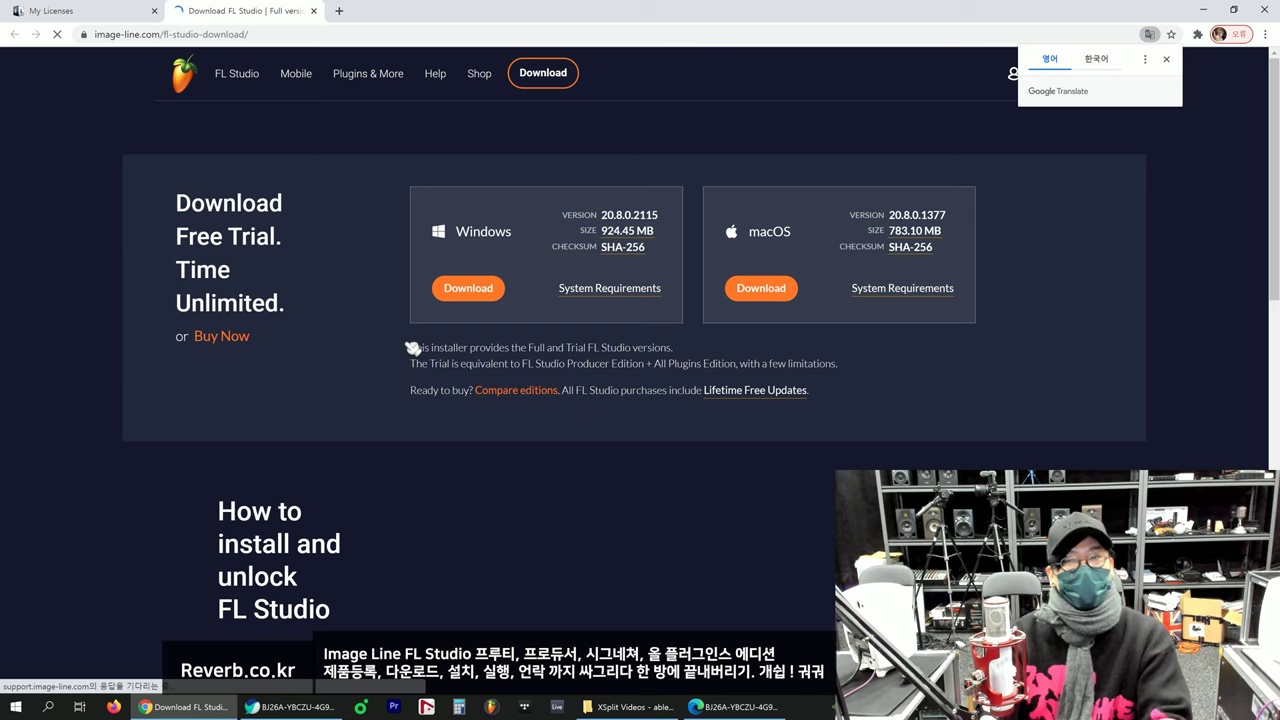
{"action": "left_click", "coordinate": [60, 10]}
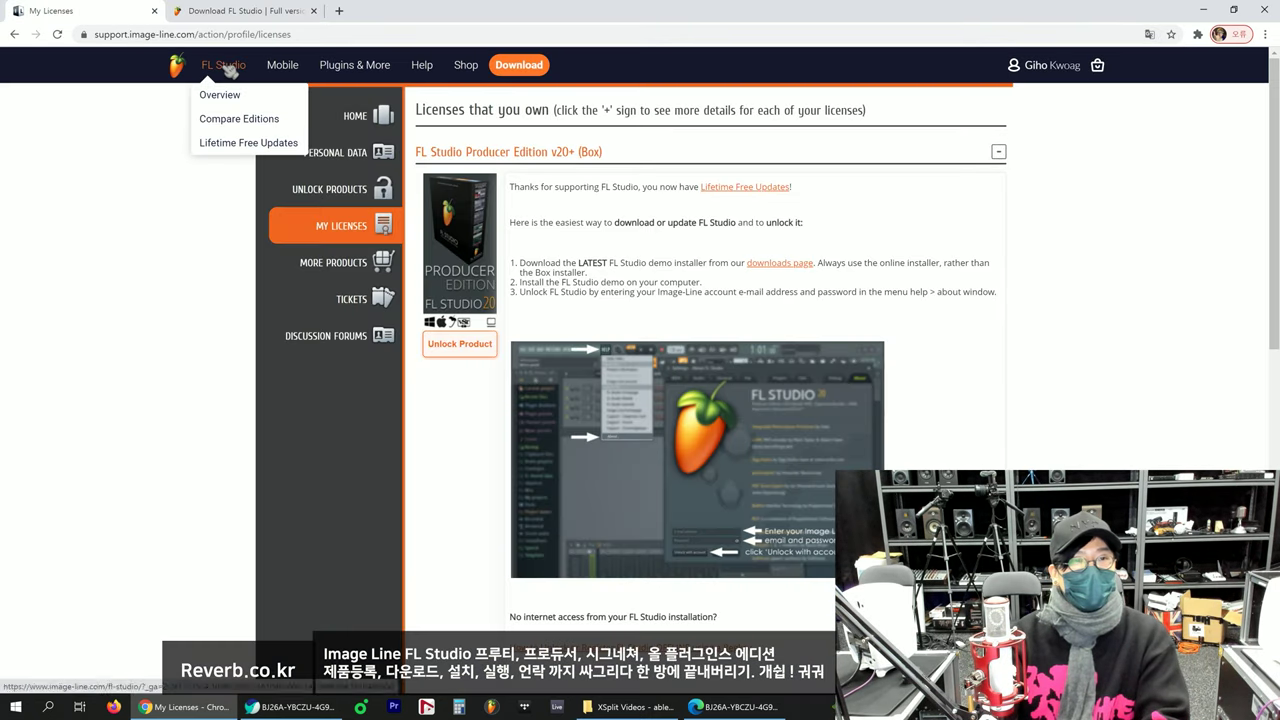
{"action": "left_click", "coordinate": [230, 70]}
{"action": "left_click", "coordinate": [185, 72]}
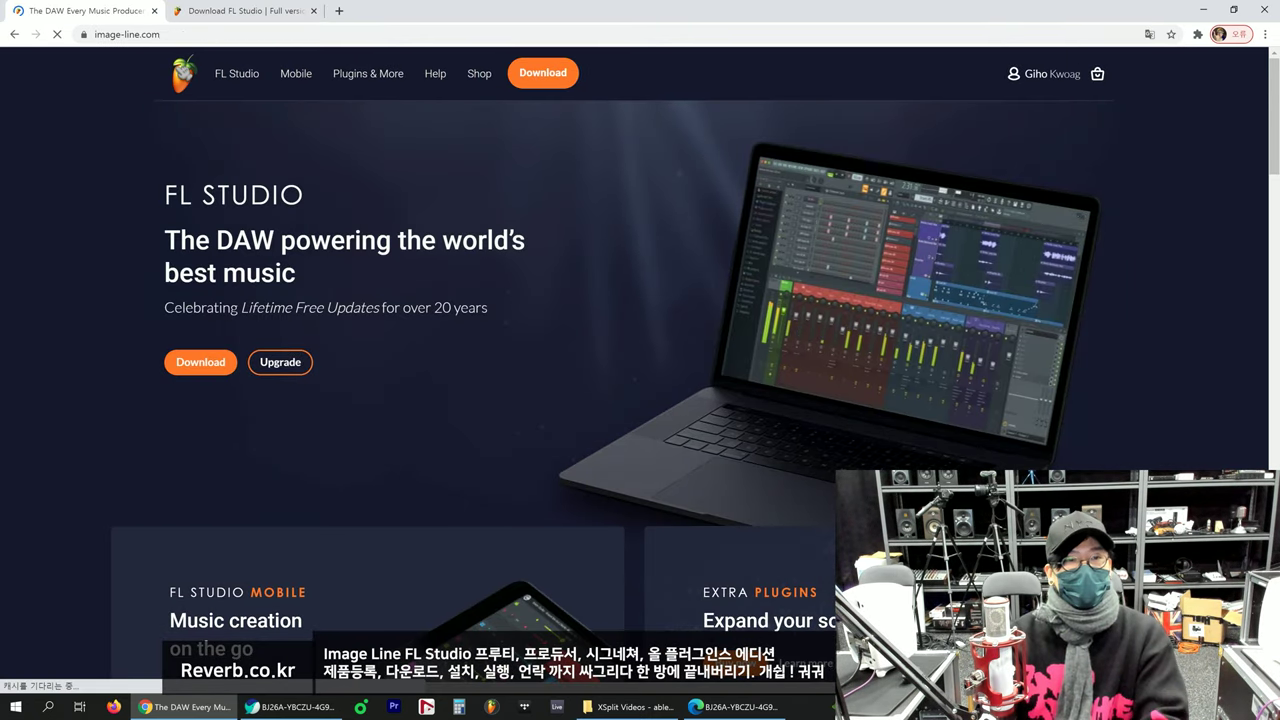
{"action": "mouse_move", "coordinate": [368, 74]}
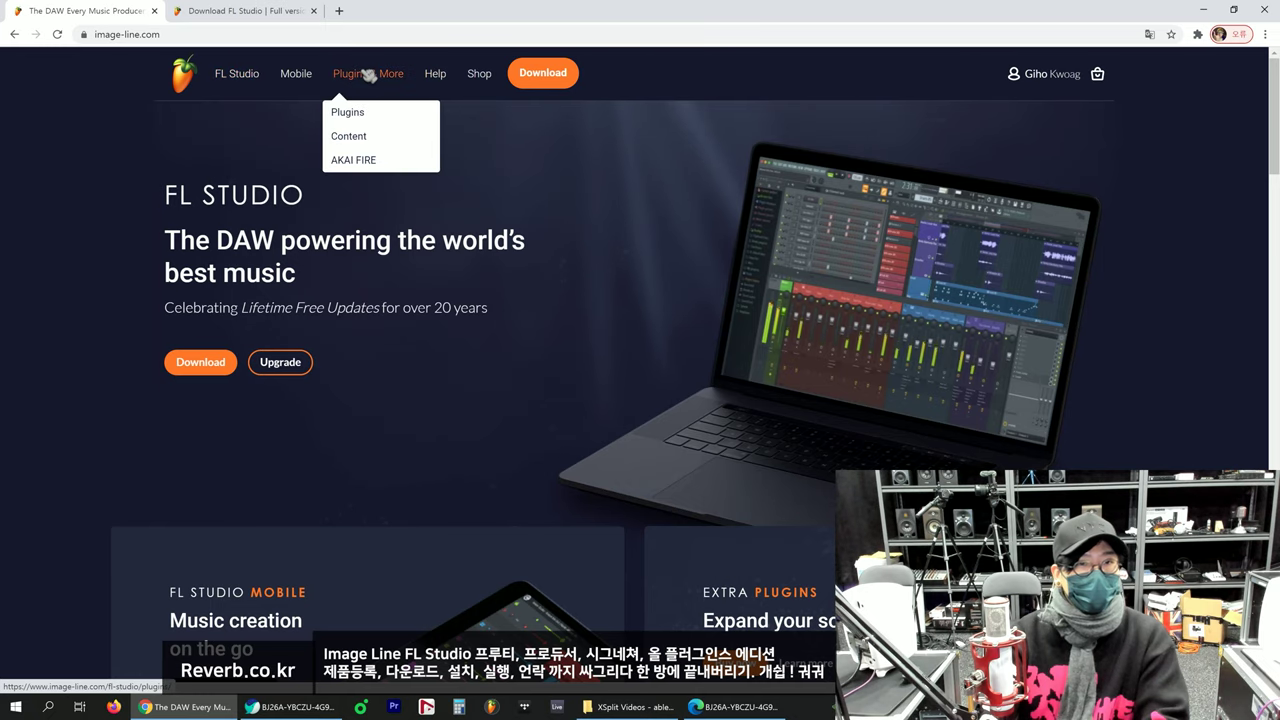
Step: Download the Windows installer flstudio_win_20.8.0.2115 from the Image-Line FL Studio download page
{"action": "left_click", "coordinate": [540, 77]}
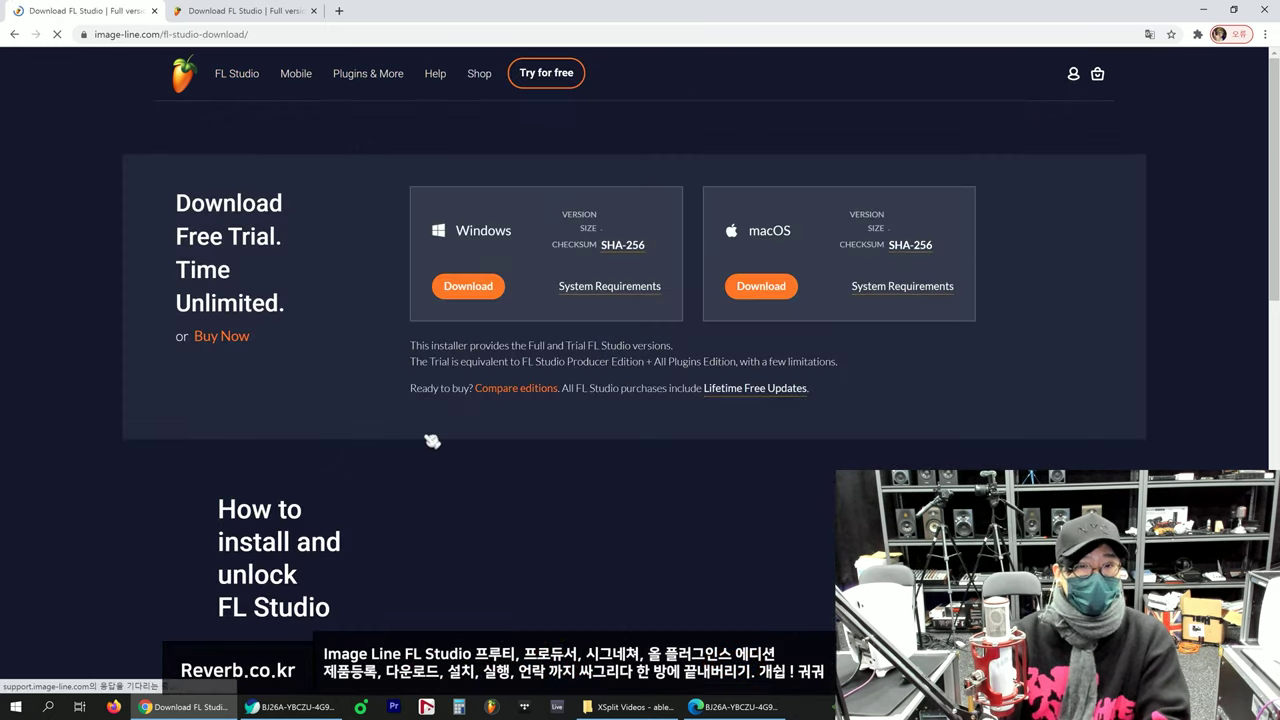
{"action": "left_click", "coordinate": [273, 12]}
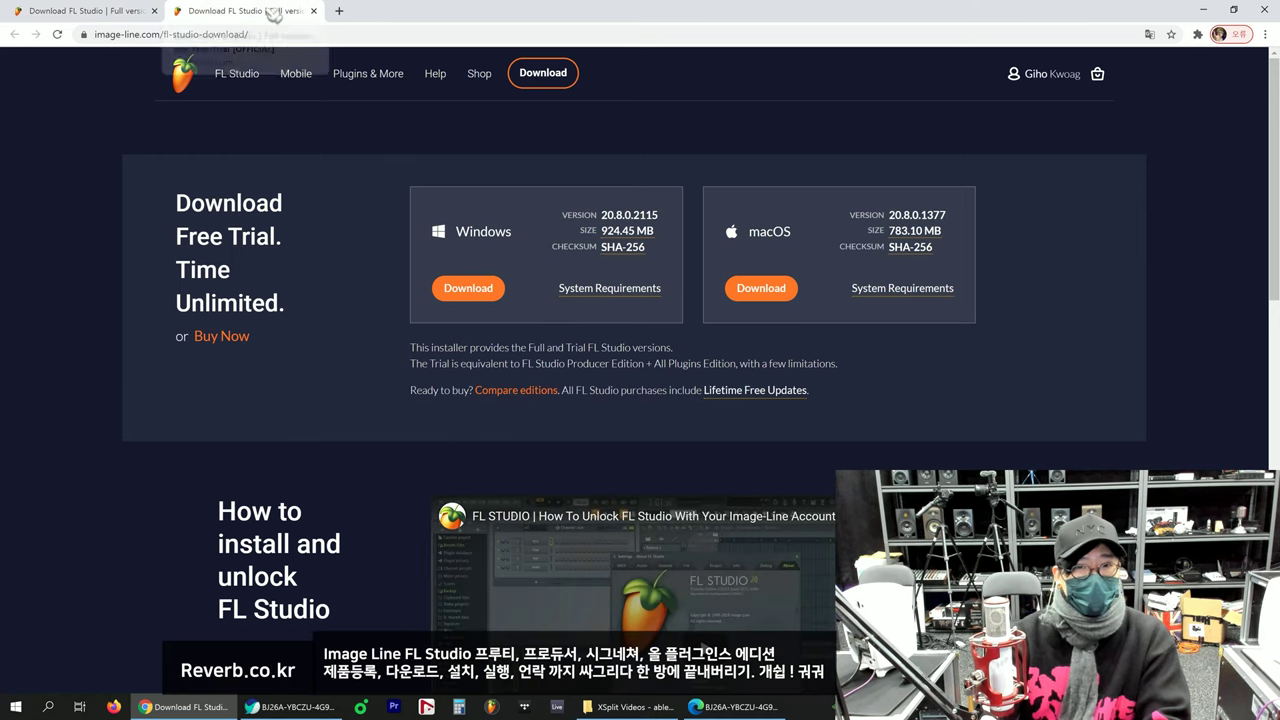
{"action": "left_click", "coordinate": [470, 290]}
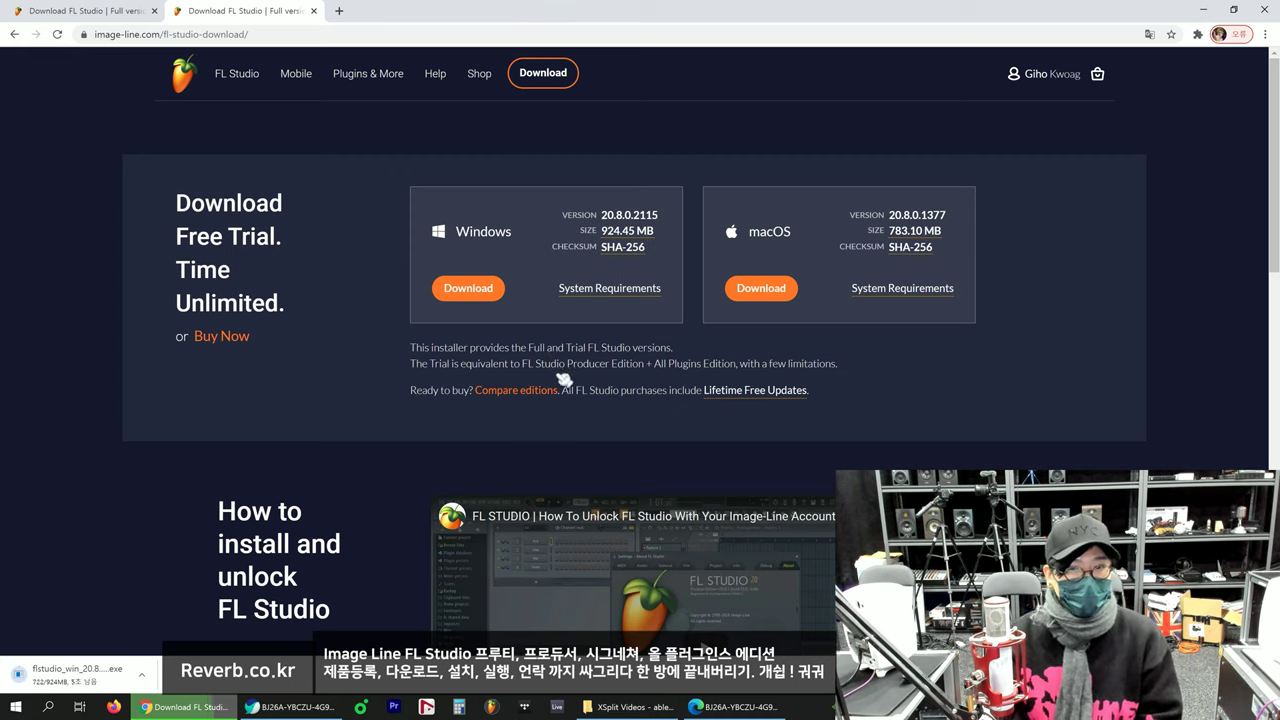
{"action": "mouse_move", "coordinate": [608, 288]}
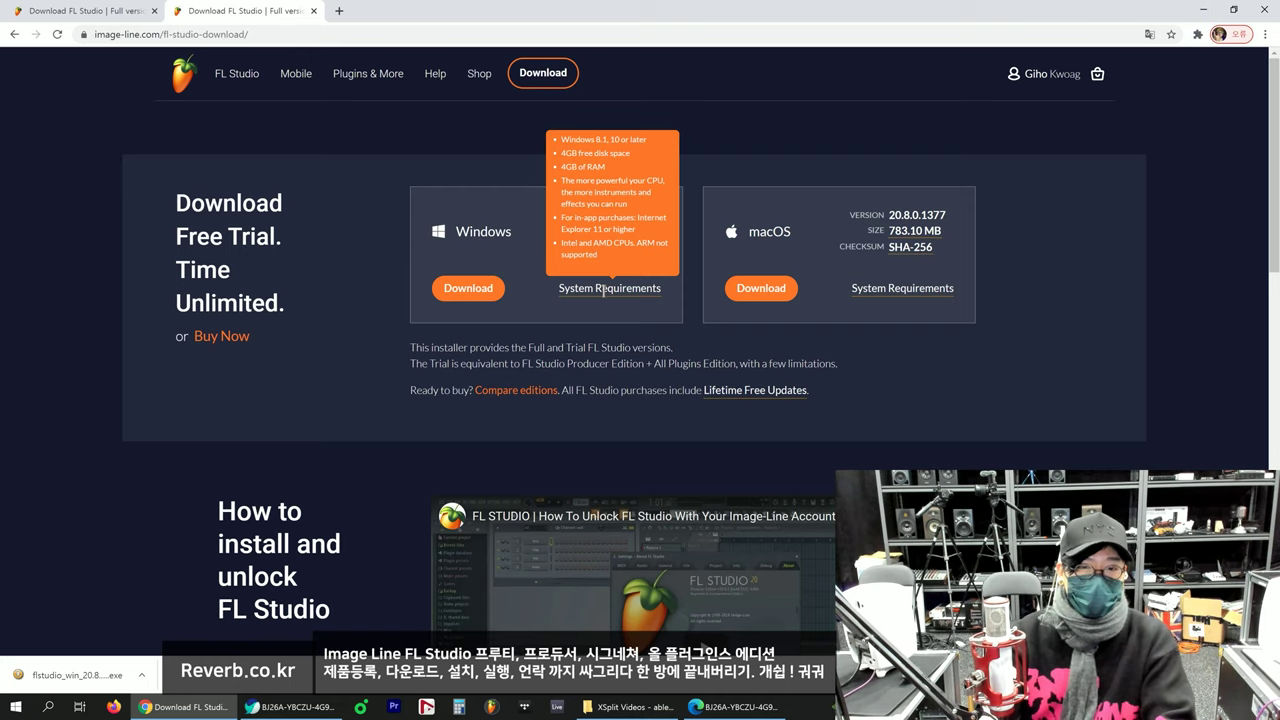
Step: Review the Windows and macOS system requirements while the 924.45 MB Windows installer finishes downloading
{"action": "mouse_move", "coordinate": [926, 290]}
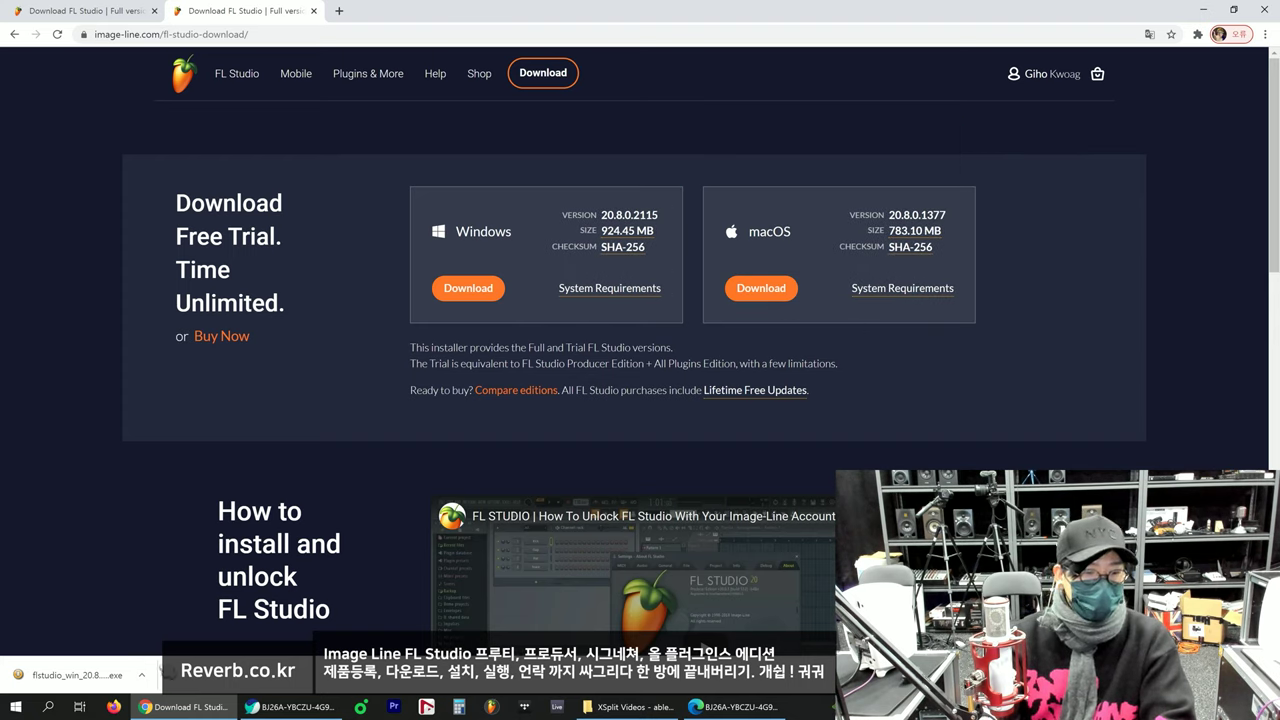
Step: Run the downloaded flstudio_win_20.8.0.2115 installer as administrator from its download folder
{"action": "left_click", "coordinate": [141, 675]}
{"action": "left_click", "coordinate": [178, 630]}
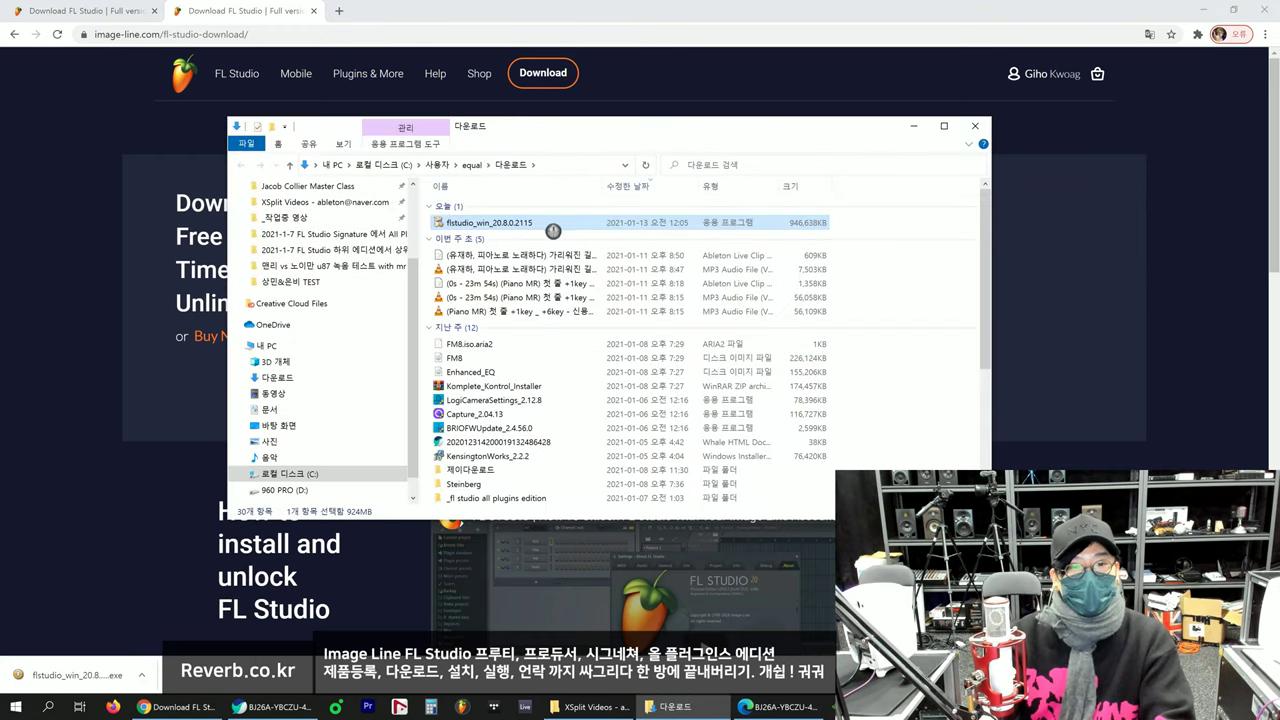
{"action": "right_click", "coordinate": [553, 231]}
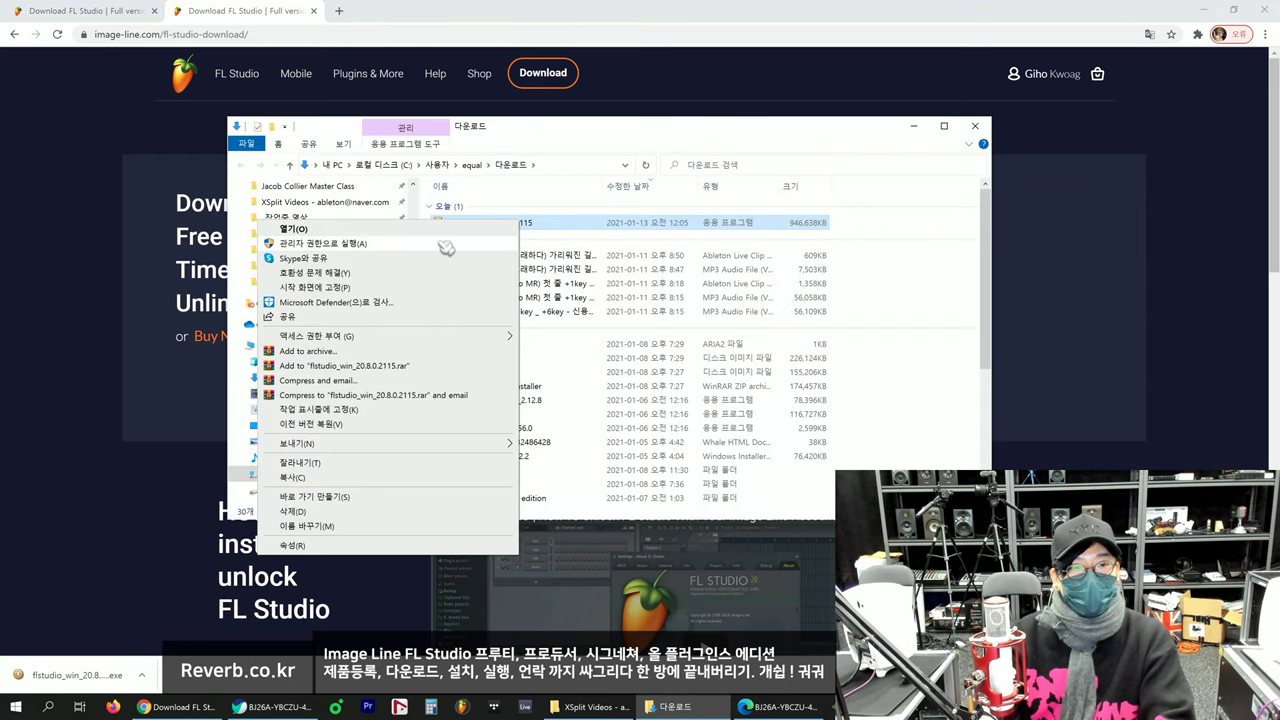
{"action": "left_click", "coordinate": [443, 247]}
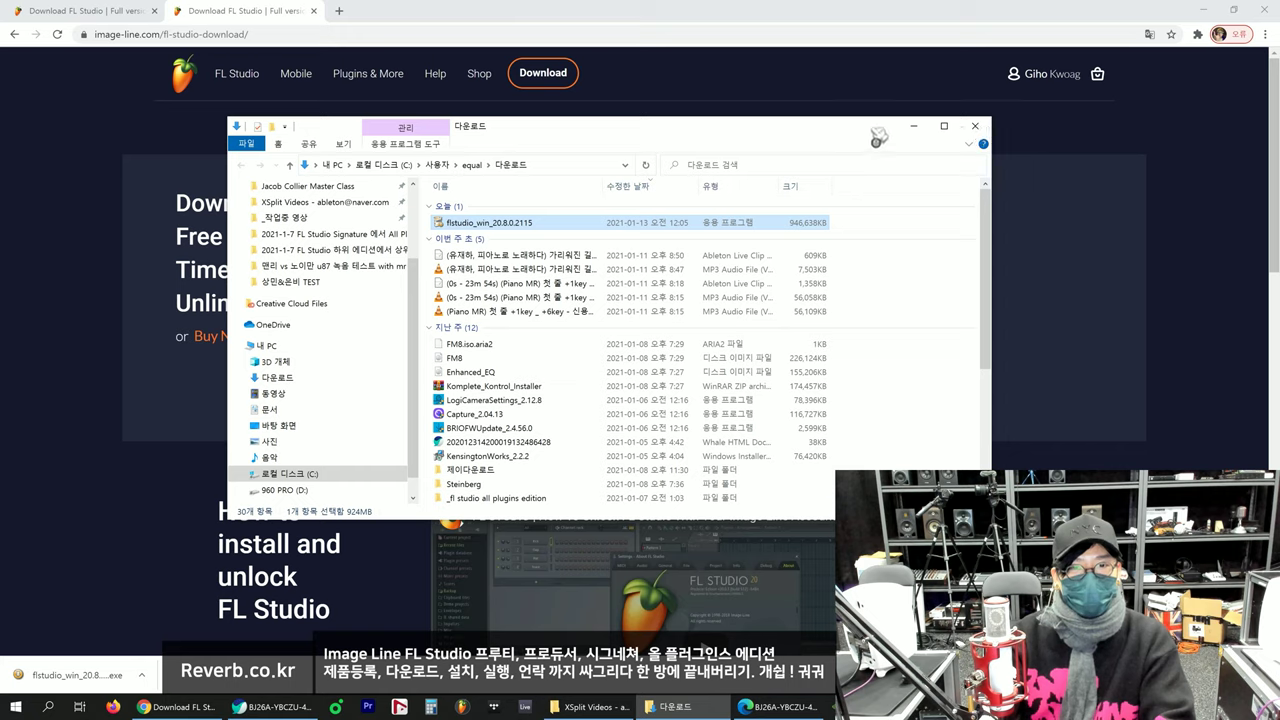
{"action": "left_click", "coordinate": [975, 126]}
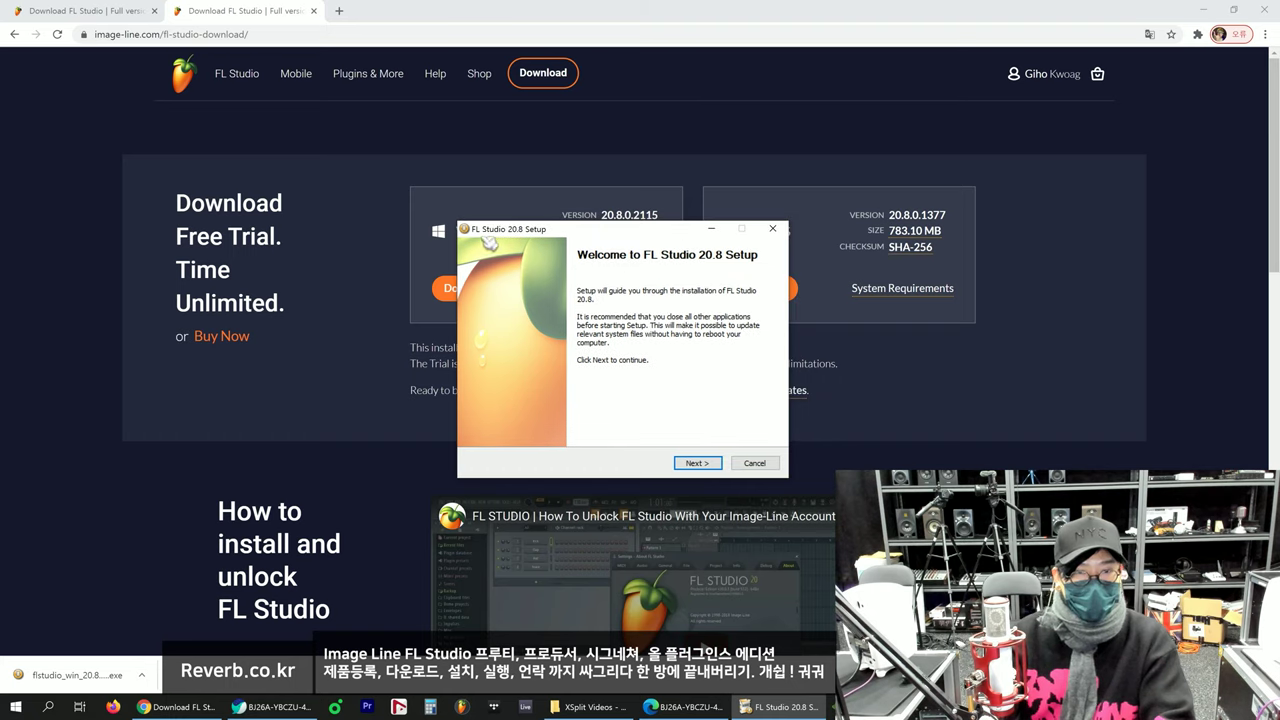
Step: Get past the welcome page, accept the licence agreement, and choose to install for all users
{"action": "left_click", "coordinate": [697, 463]}
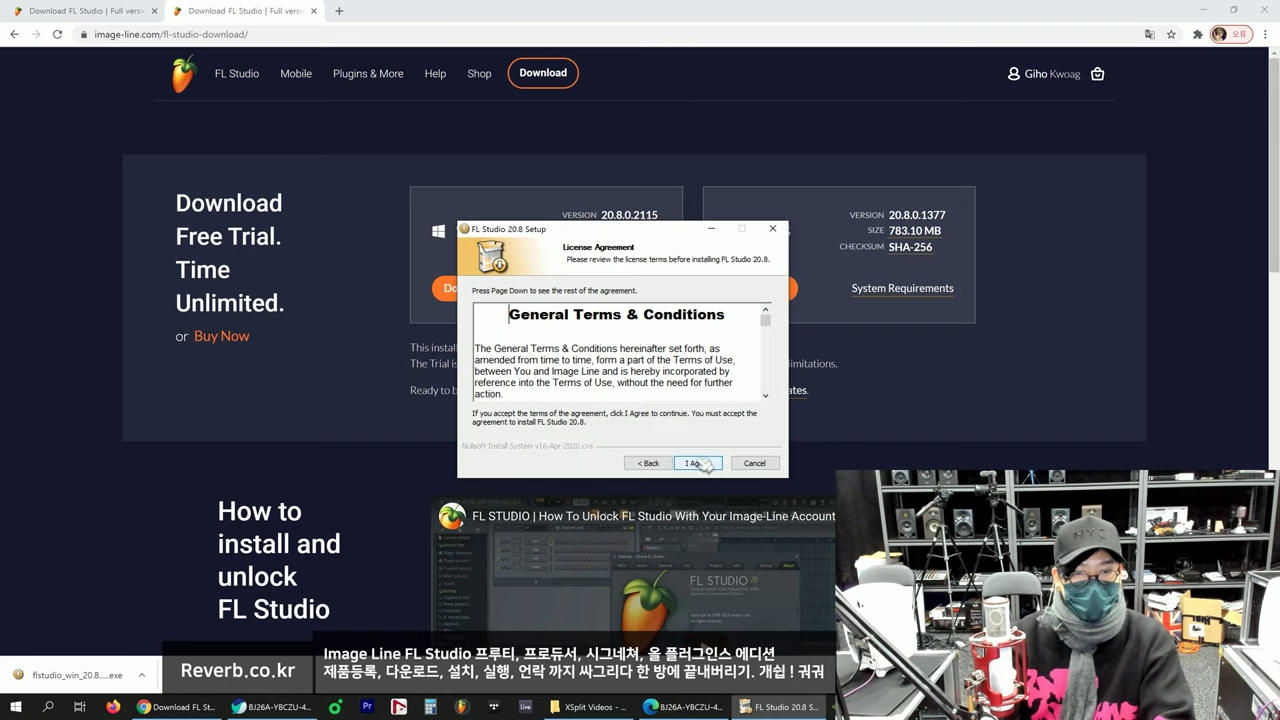
{"action": "scroll", "coordinate": [715, 398], "scroll_direction": "down", "scroll_amount": 2}
{"action": "left_click", "coordinate": [697, 463]}
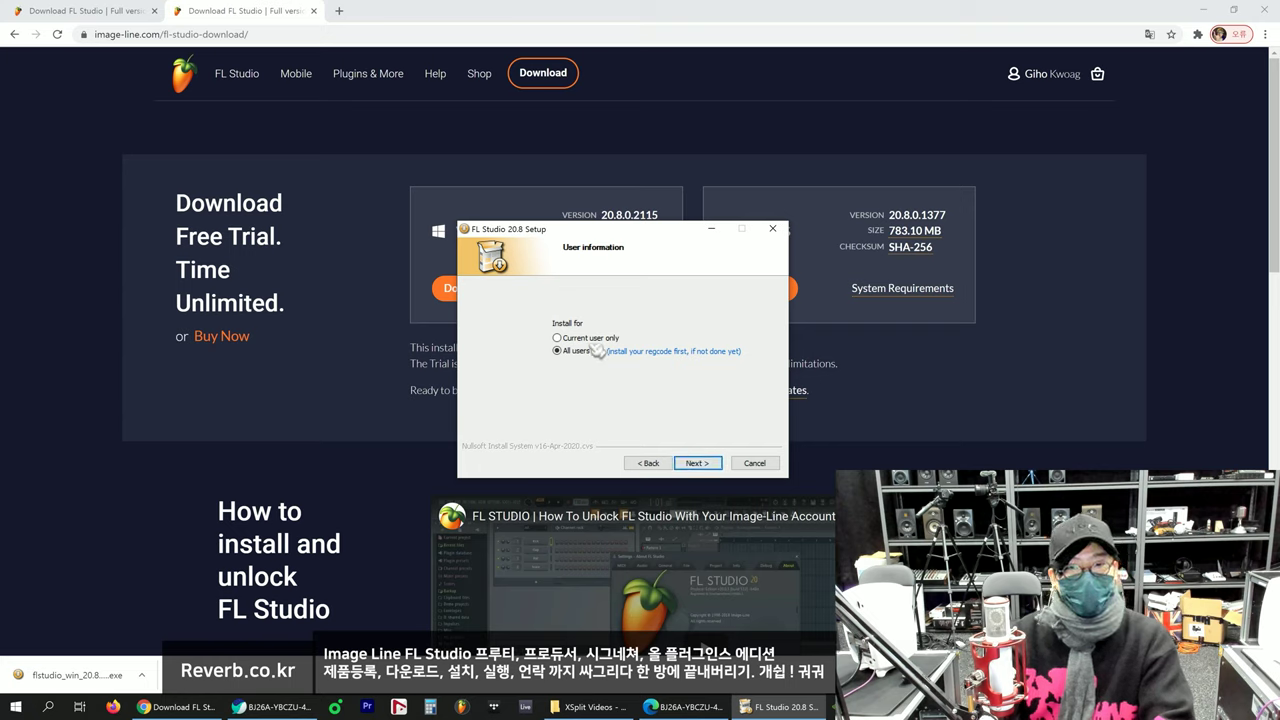
{"action": "left_click", "coordinate": [697, 463]}
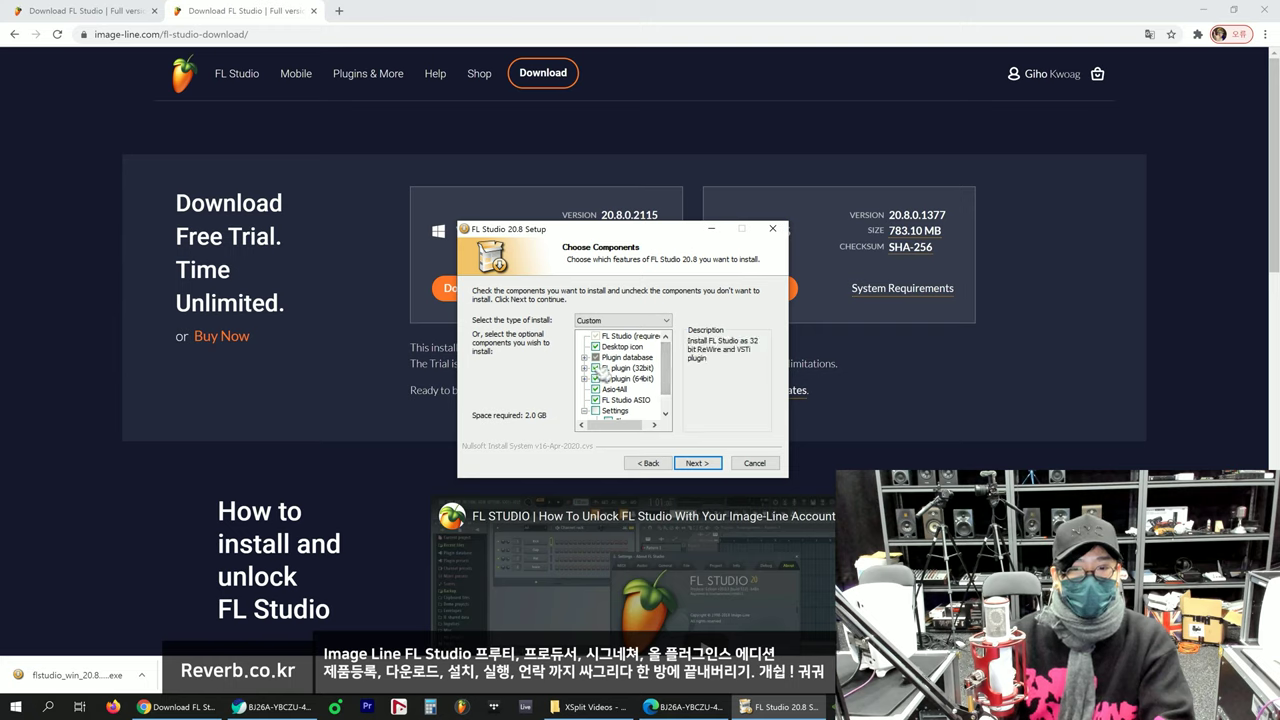
Step: Uncheck the Asio4All component in Choose Components and continue
{"action": "left_click", "coordinate": [603, 370]}
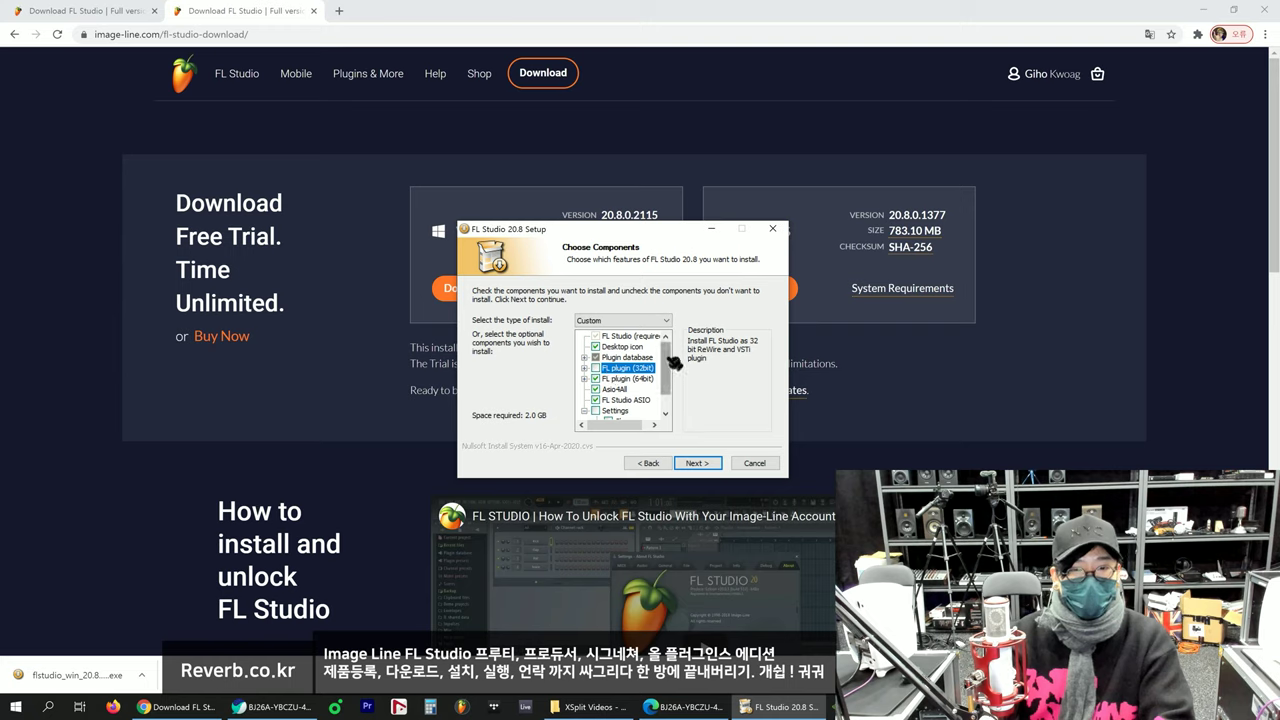
{"action": "left_click_drag", "start_coordinate": [666, 363], "coordinate": [675, 380]}
{"action": "left_click", "coordinate": [596, 368]}
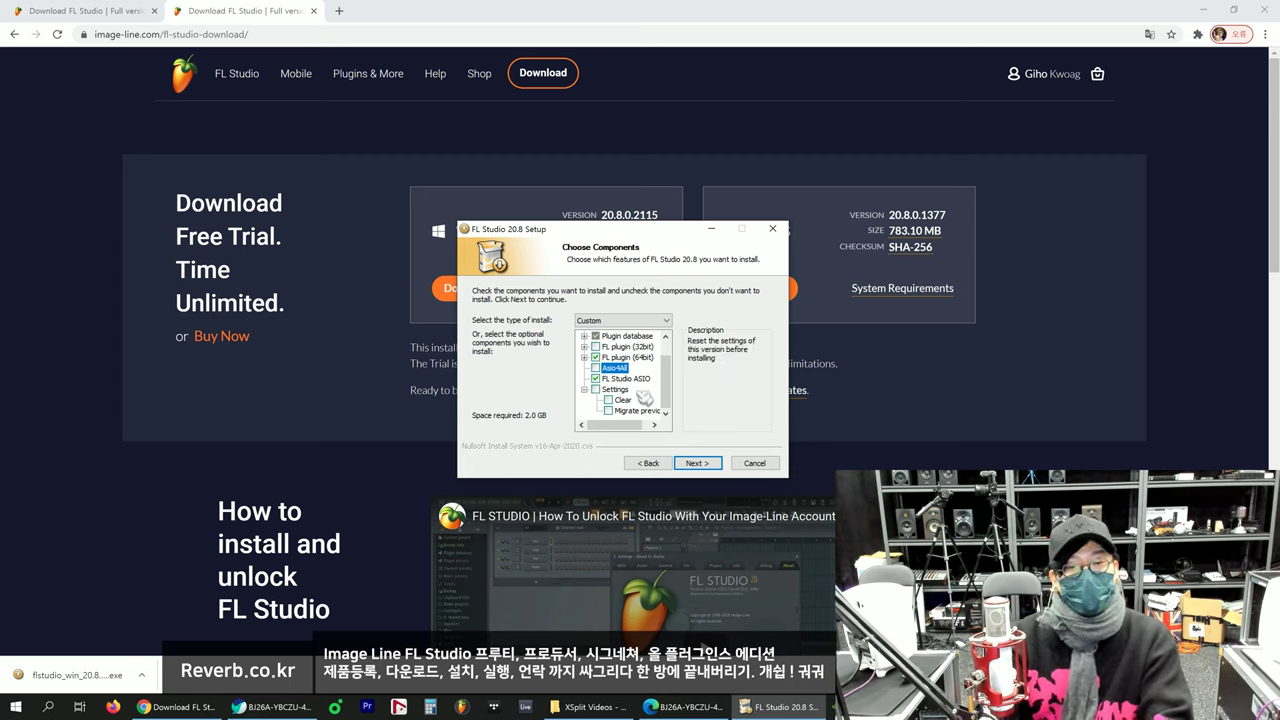
{"action": "left_click", "coordinate": [695, 463]}
Step: Keep the default C:\Program Files\Image-Line\FL Studio 20 destination folder and continue
{"action": "left_click", "coordinate": [641, 385]}
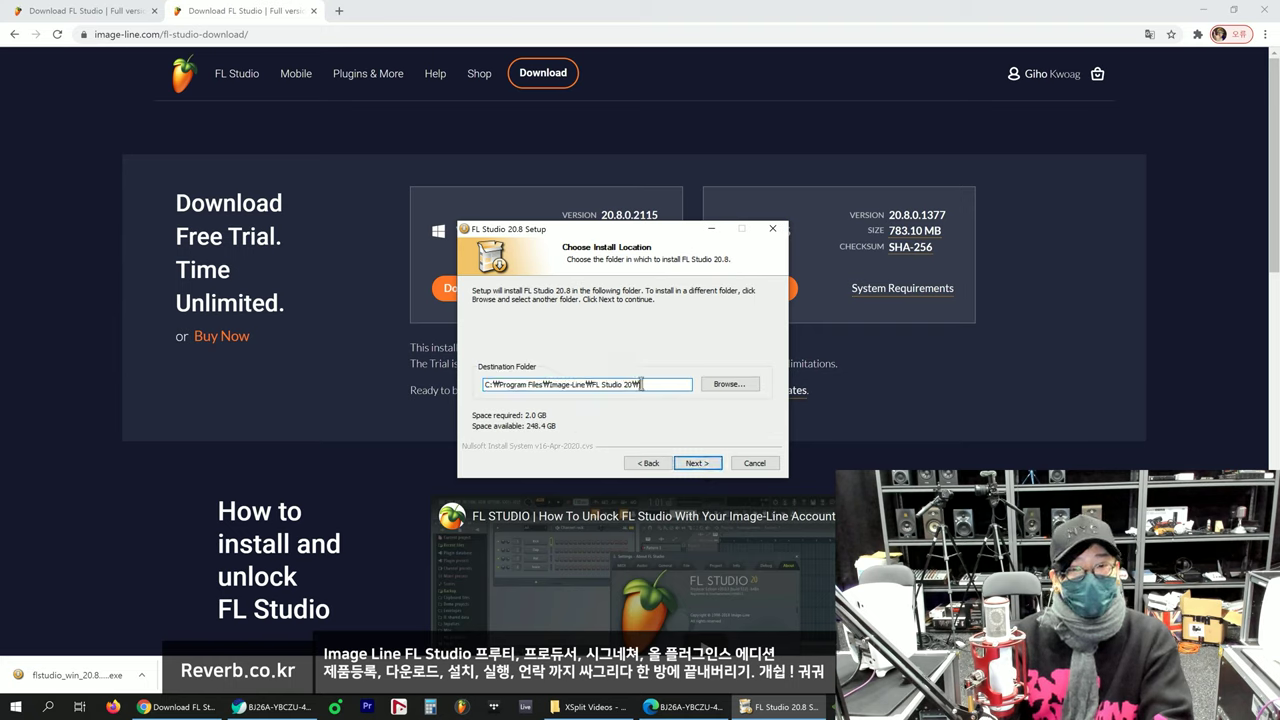
{"action": "left_click_drag", "start_coordinate": [498, 385], "coordinate": [471, 388]}
{"action": "left_click", "coordinate": [642, 385]}
{"action": "left_click", "coordinate": [569, 387]}
{"action": "left_click_drag", "start_coordinate": [640, 385], "coordinate": [494, 385]}
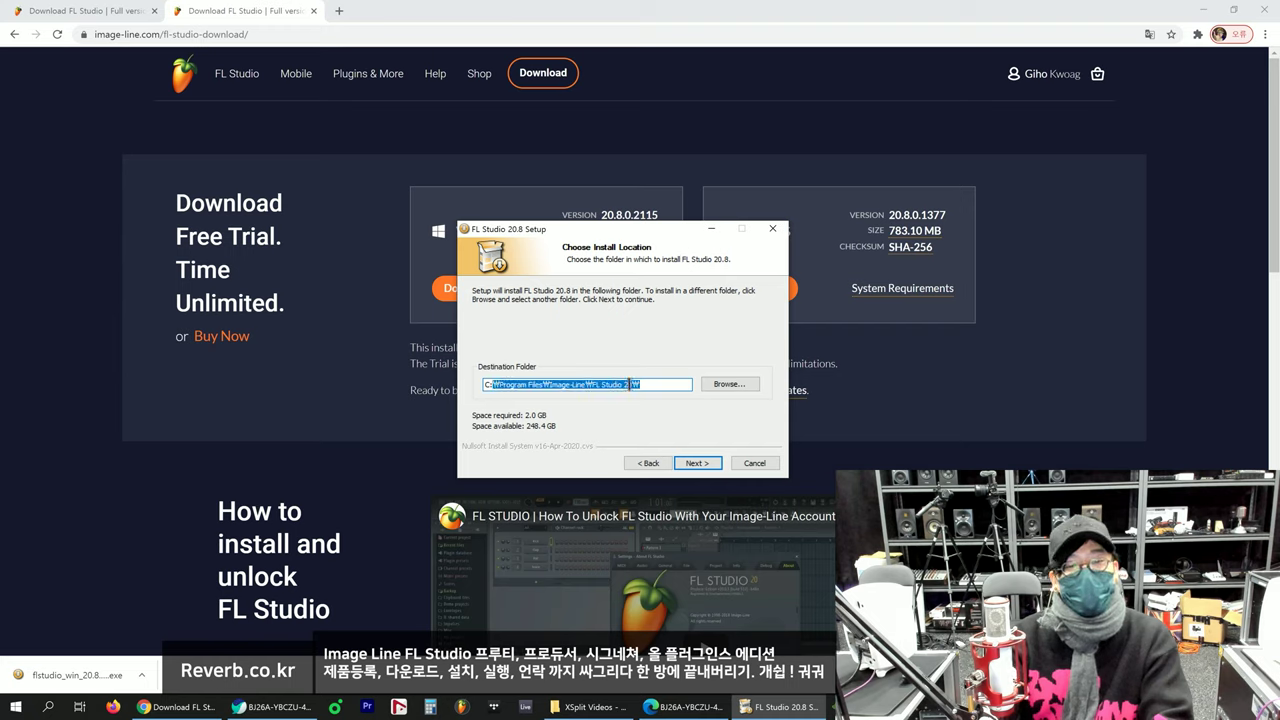
{"action": "left_click", "coordinate": [629, 385]}
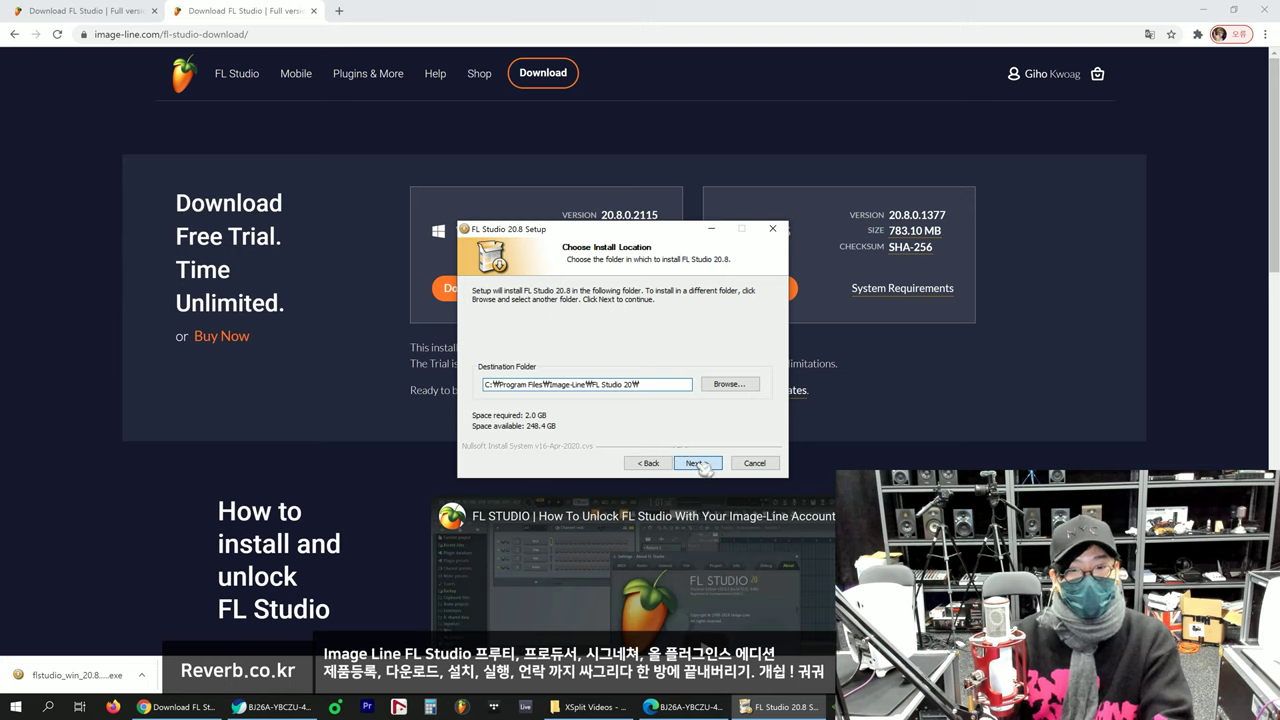
{"action": "left_click", "coordinate": [700, 463]}
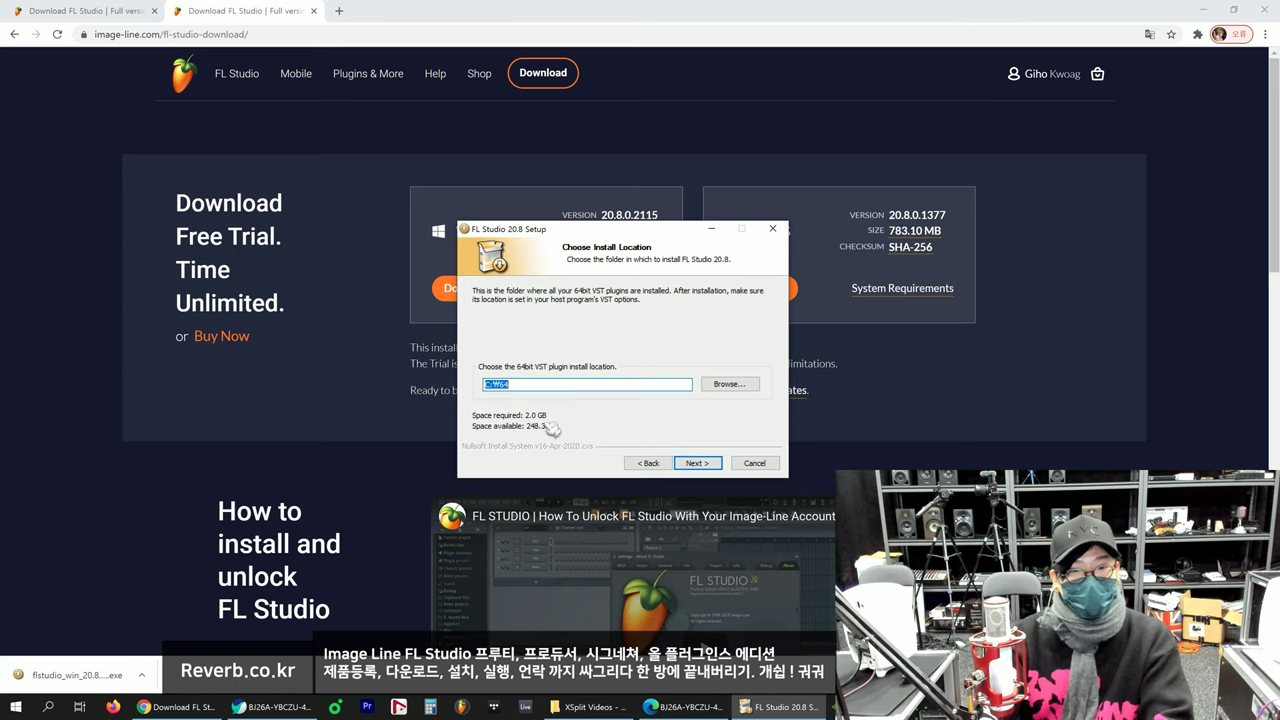
{"action": "left_click", "coordinate": [528, 388]}
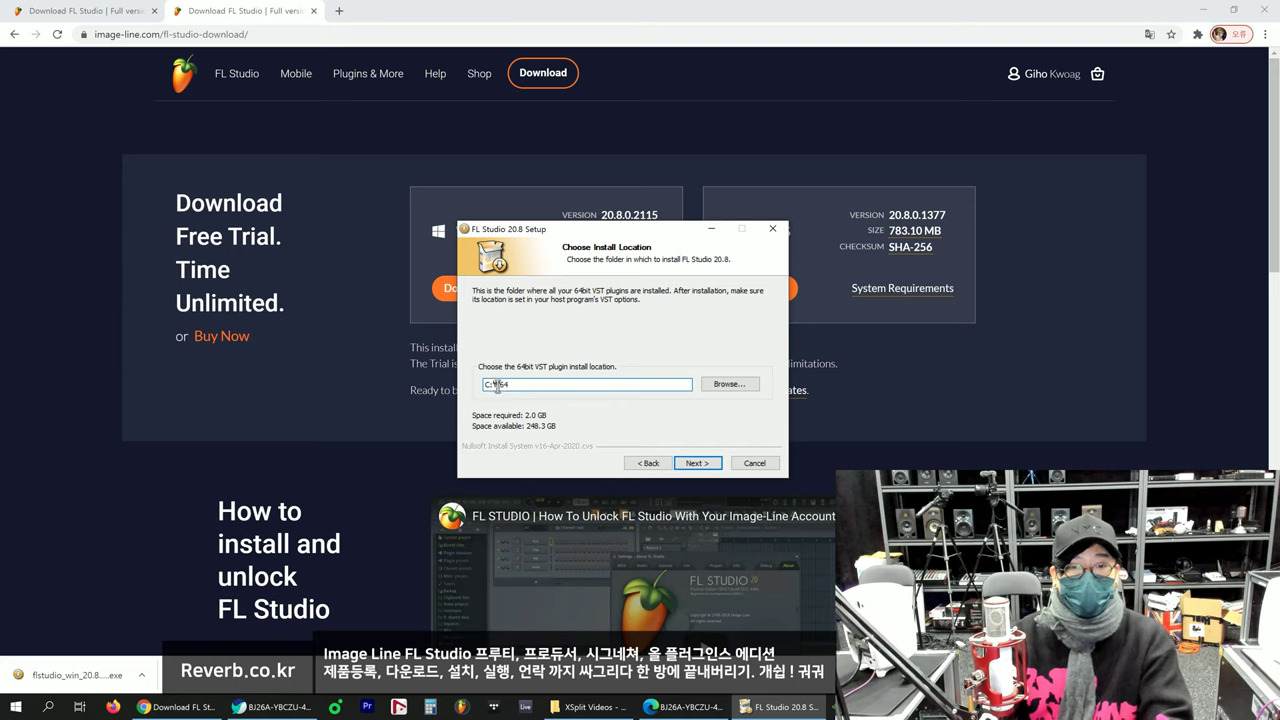
Step: Browse to the 64 folder on Local Disk (C:) and confirm it as the 64-bit VST plugin location
{"action": "left_click", "coordinate": [729, 384]}
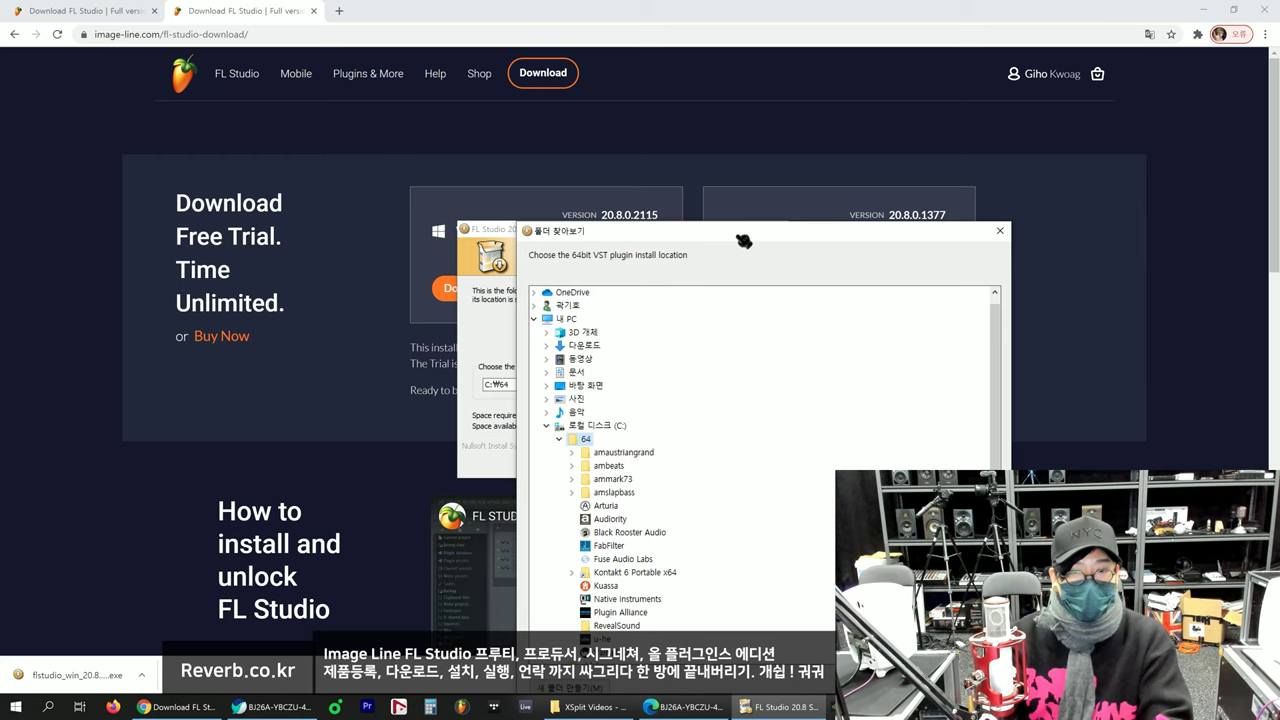
{"action": "left_click_drag", "start_coordinate": [743, 241], "coordinate": [863, 89]}
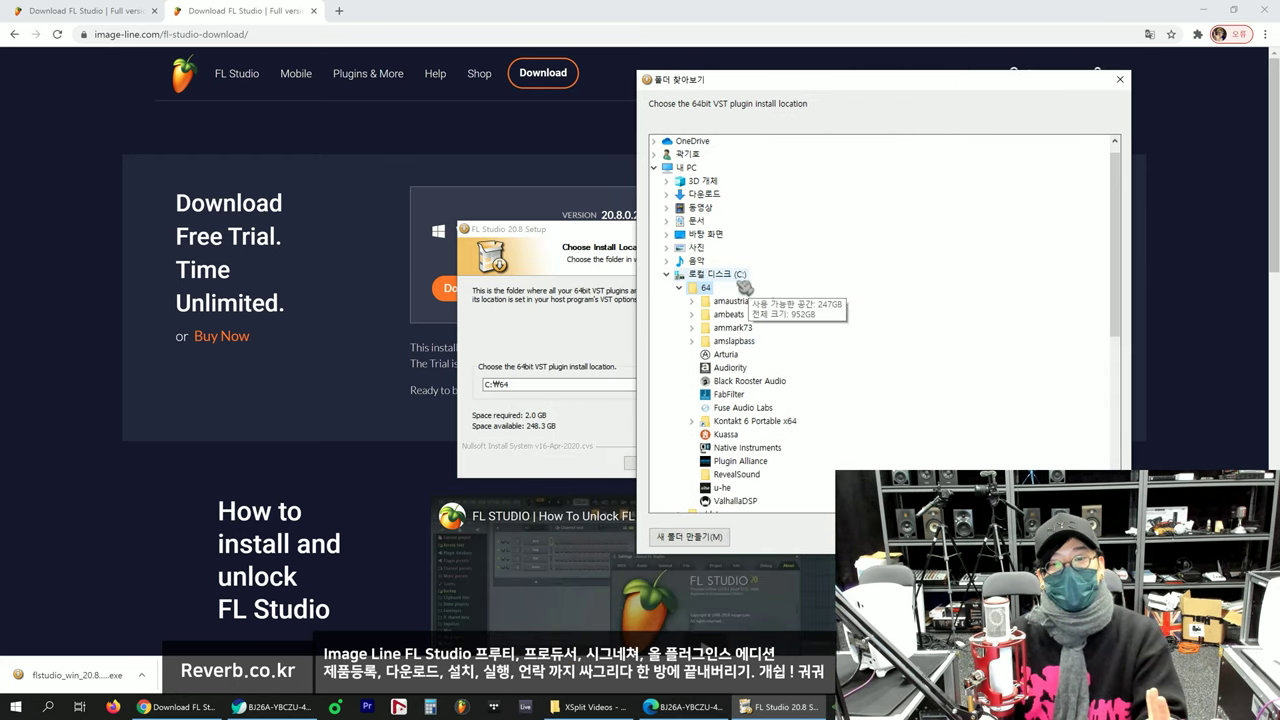
{"action": "left_click", "coordinate": [700, 274]}
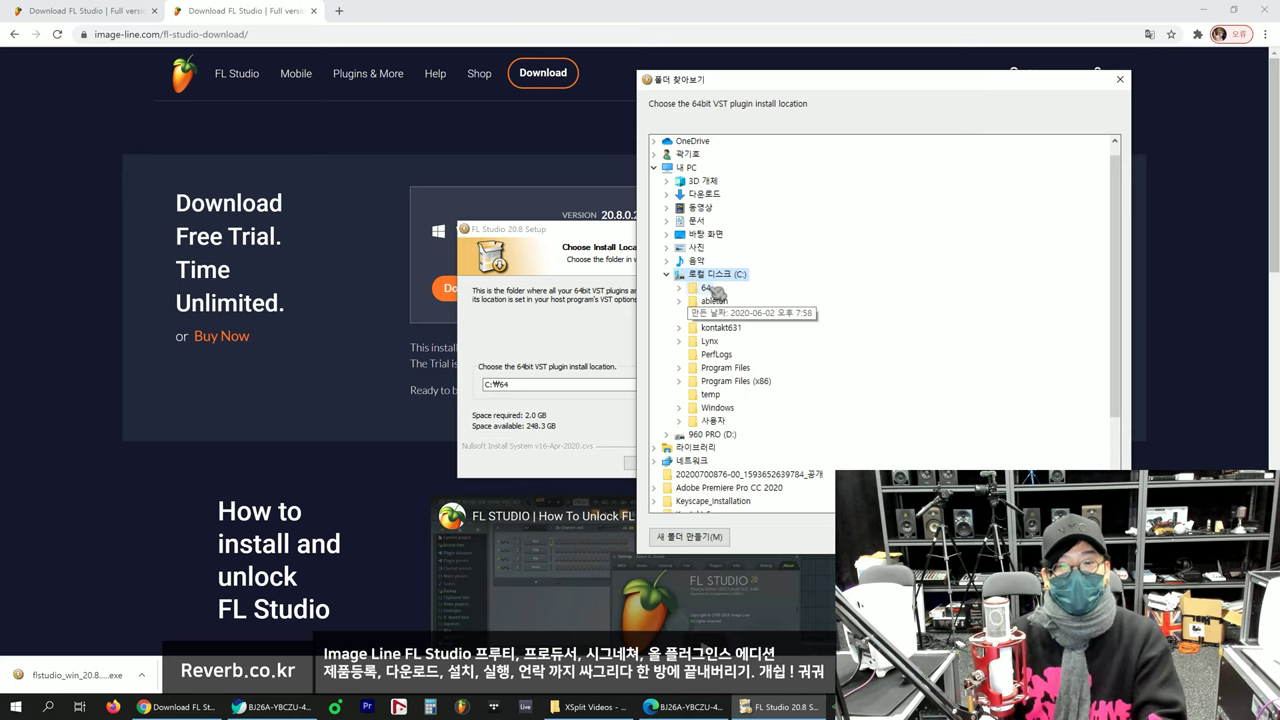
{"action": "left_click", "coordinate": [711, 288]}
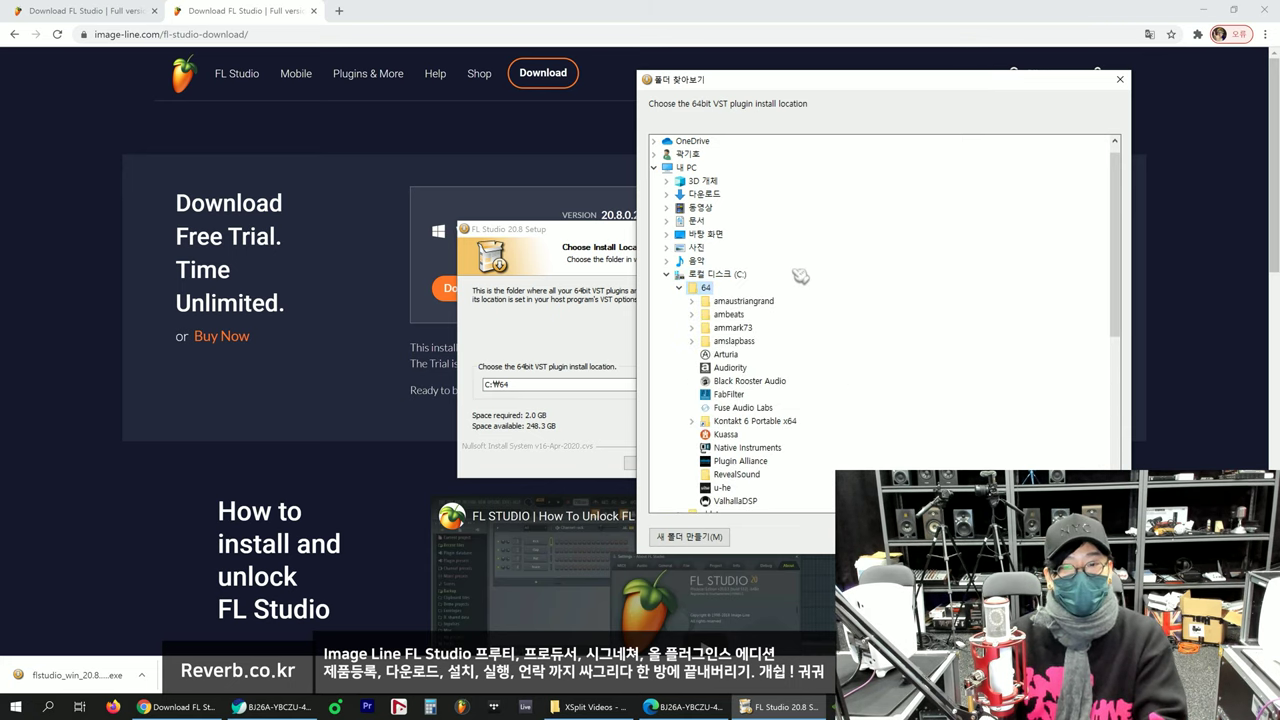
{"action": "left_click", "coordinate": [1003, 537]}
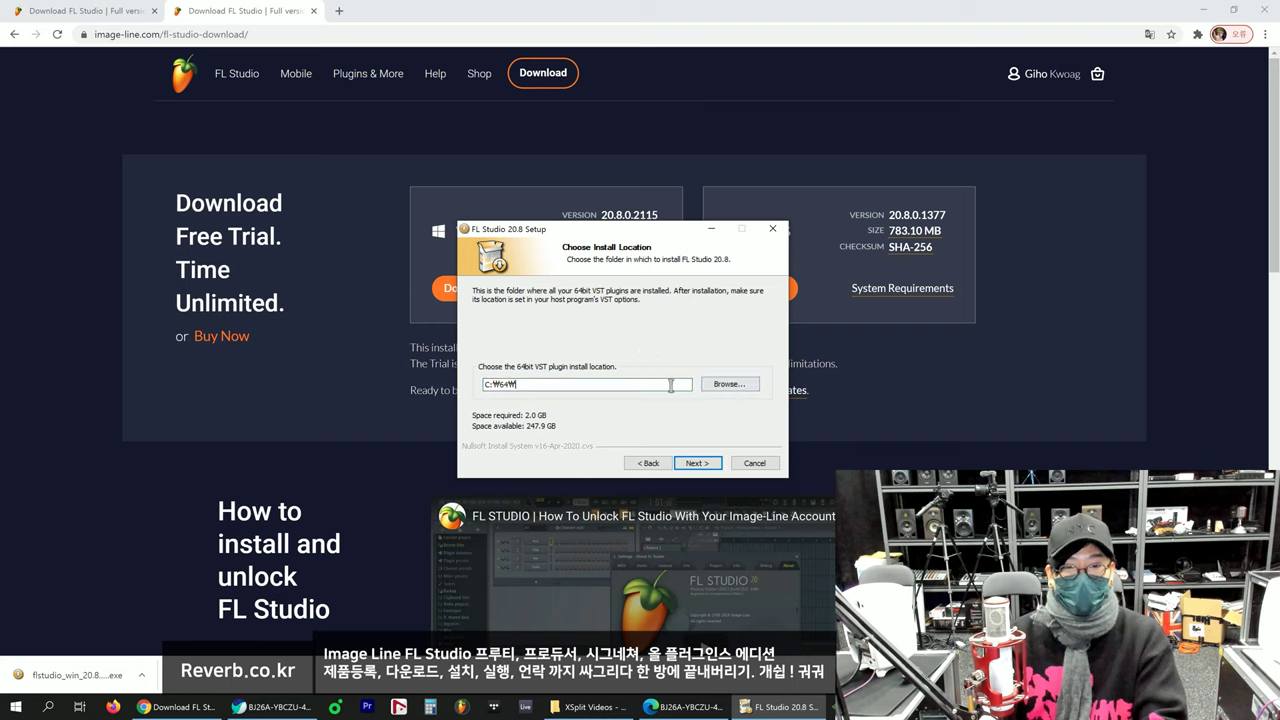
Step: Continue to the ready-to-install summary and start installing FL Studio 20.8
{"action": "left_click", "coordinate": [706, 464]}
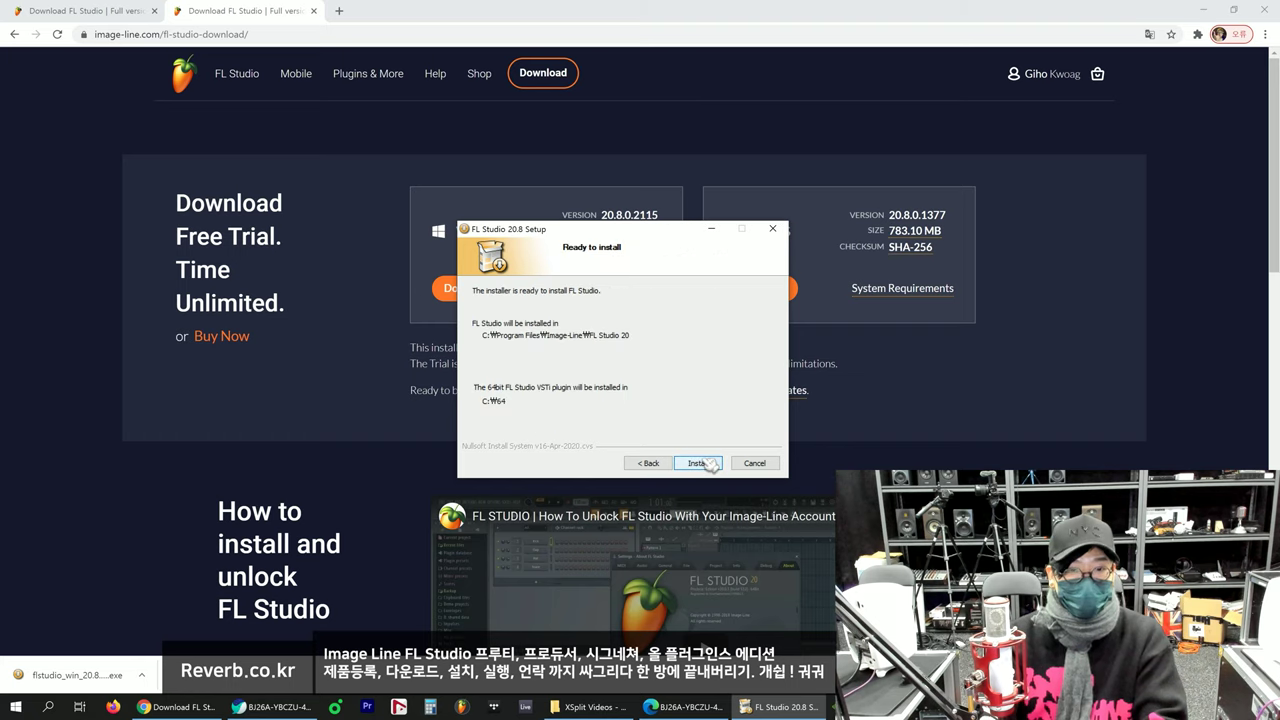
{"action": "left_click", "coordinate": [706, 464]}
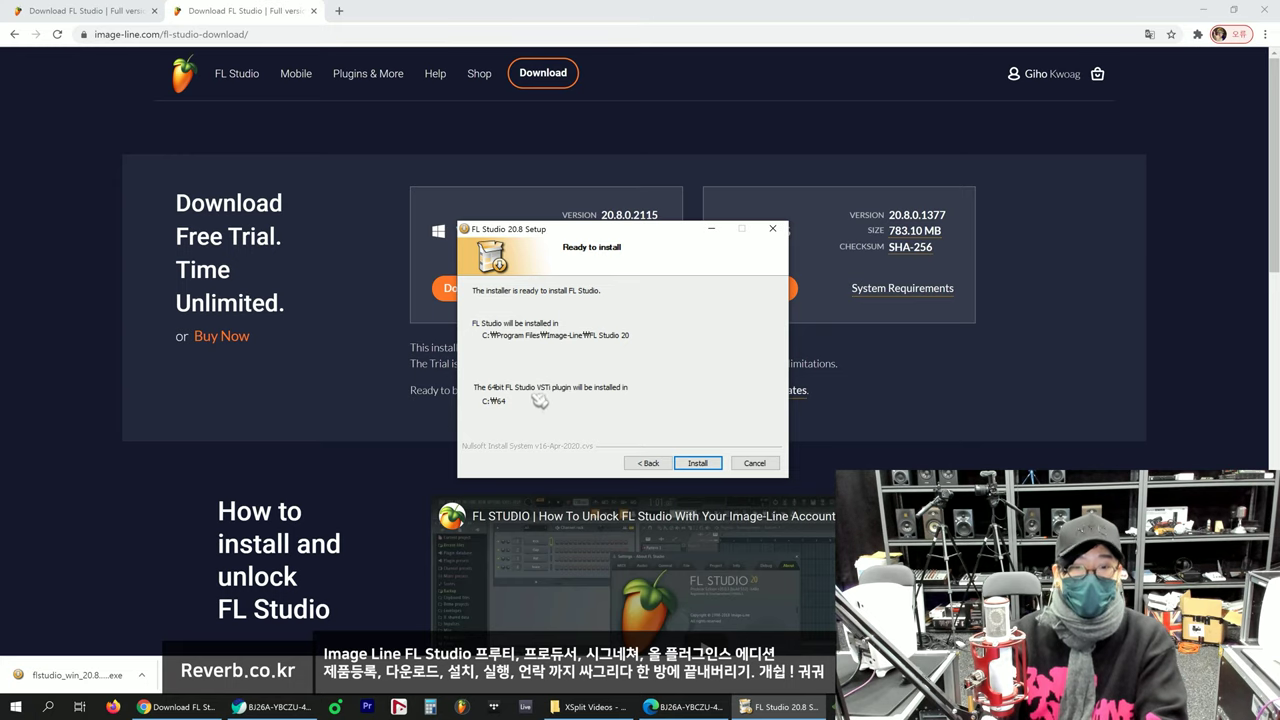
{"action": "left_click", "coordinate": [700, 464]}
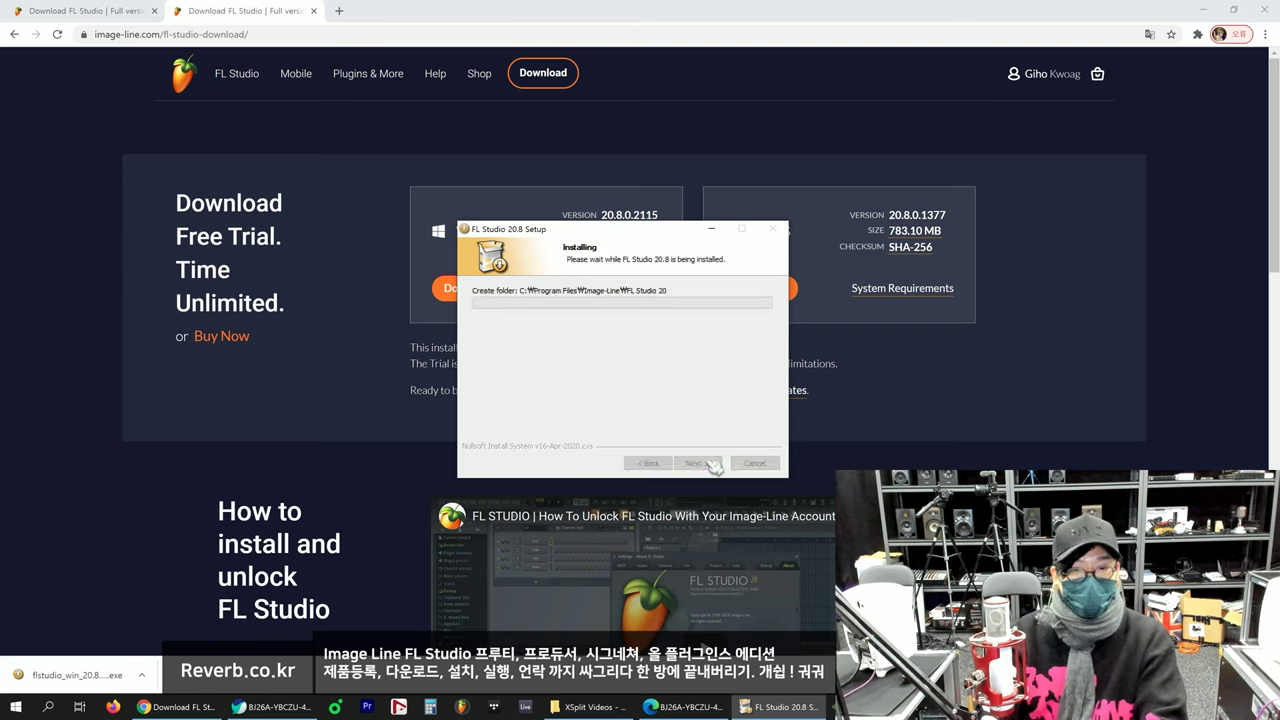
{"action": "left_click_drag", "start_coordinate": [649, 233], "coordinate": [645, 232]}
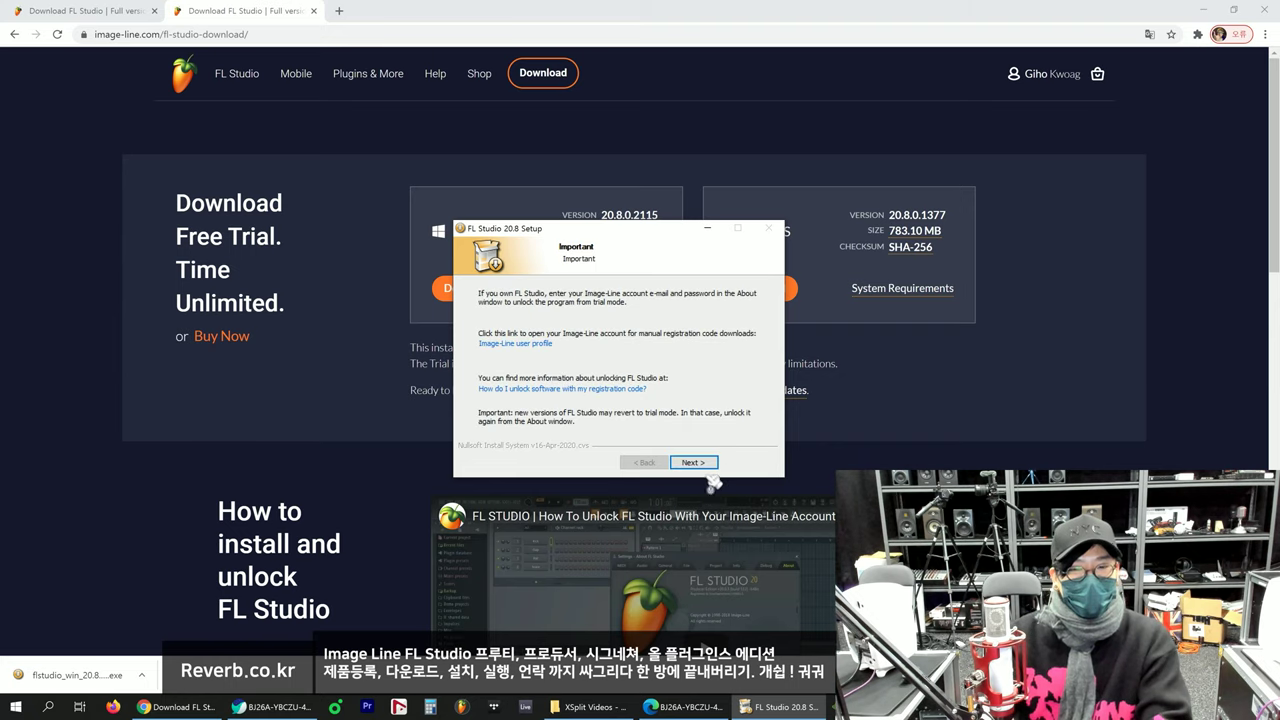
Step: Page past the Important and FL Studio Mobile screens, finish setup, and minimize Chrome
{"action": "left_click", "coordinate": [706, 464]}
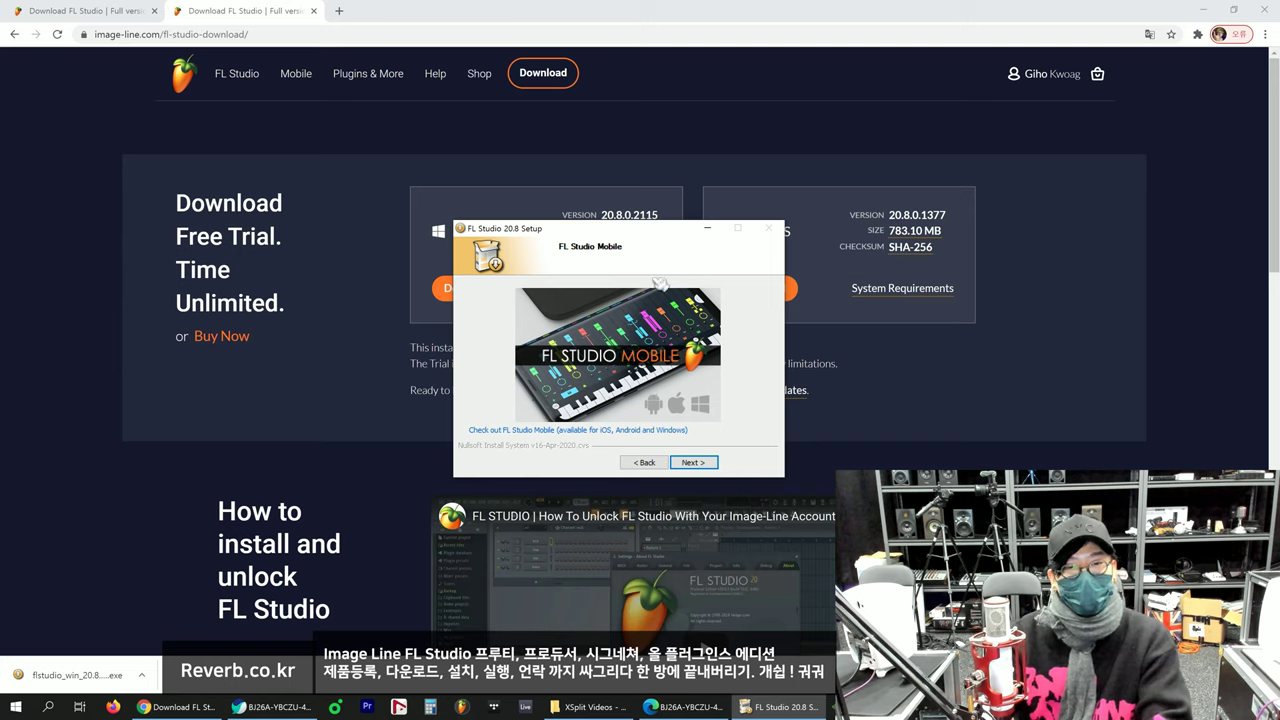
{"action": "left_click", "coordinate": [694, 462]}
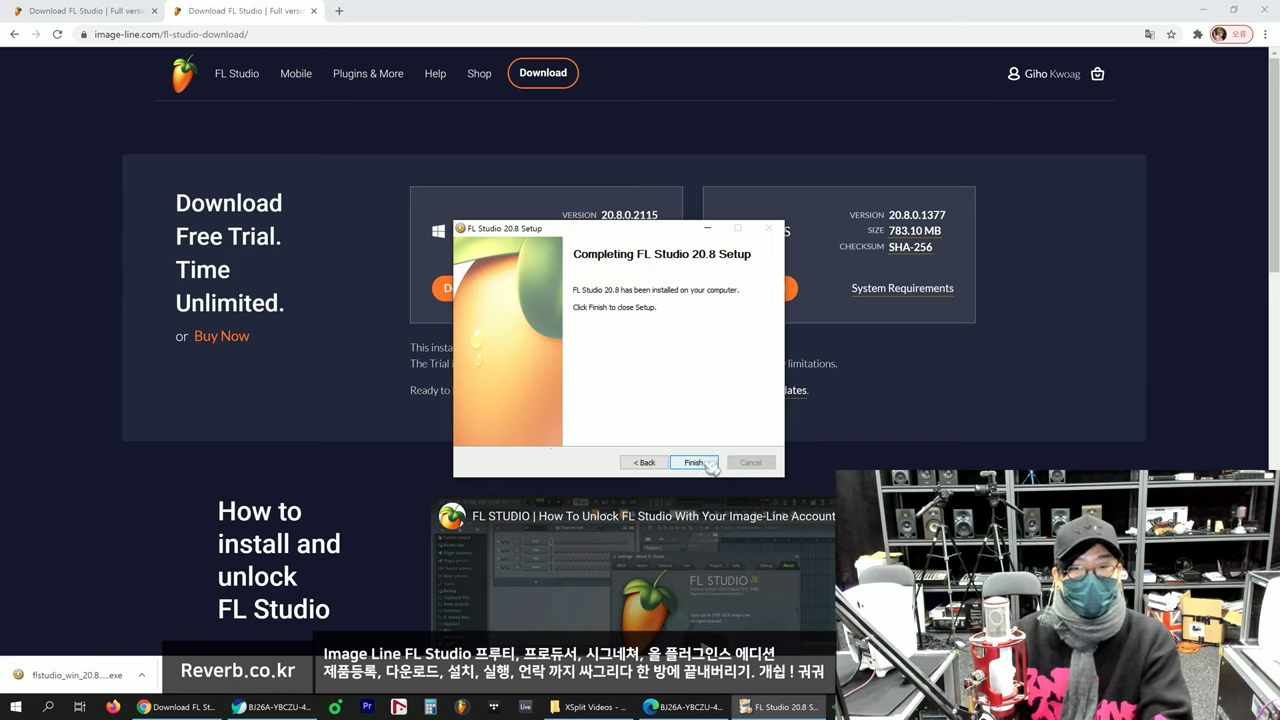
{"action": "left_click", "coordinate": [694, 462]}
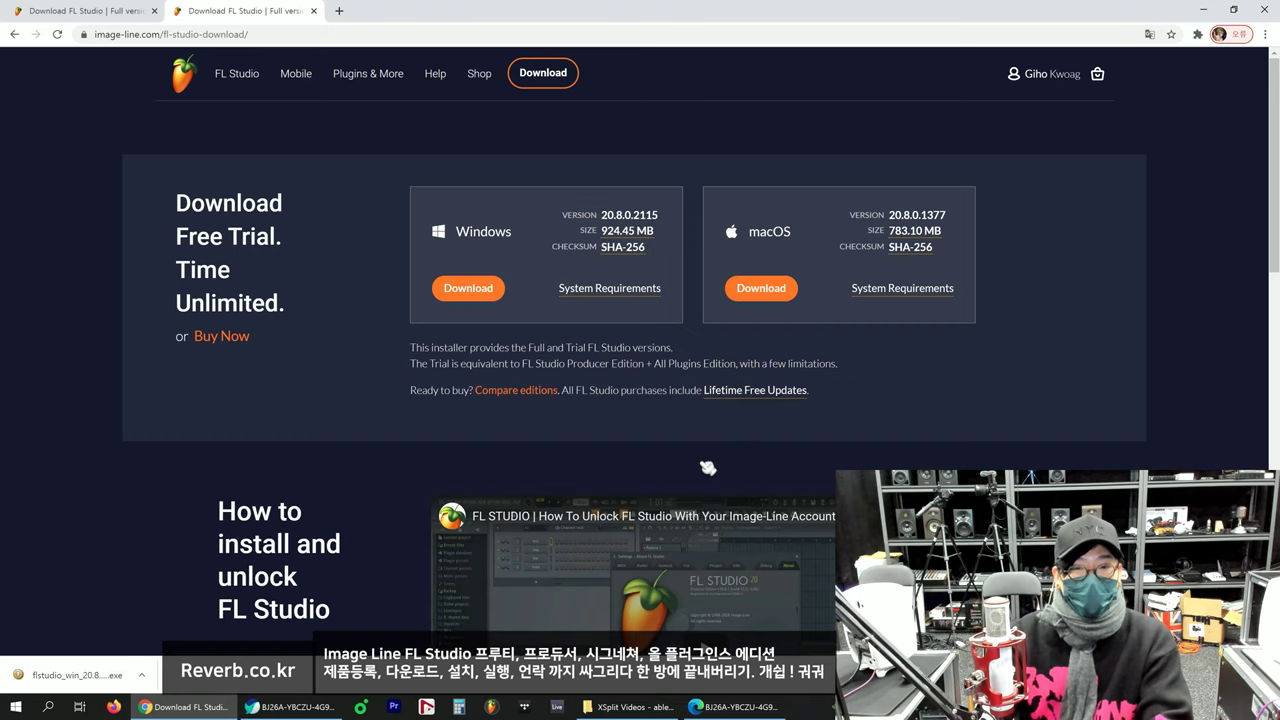
{"action": "left_click", "coordinate": [1203, 9]}
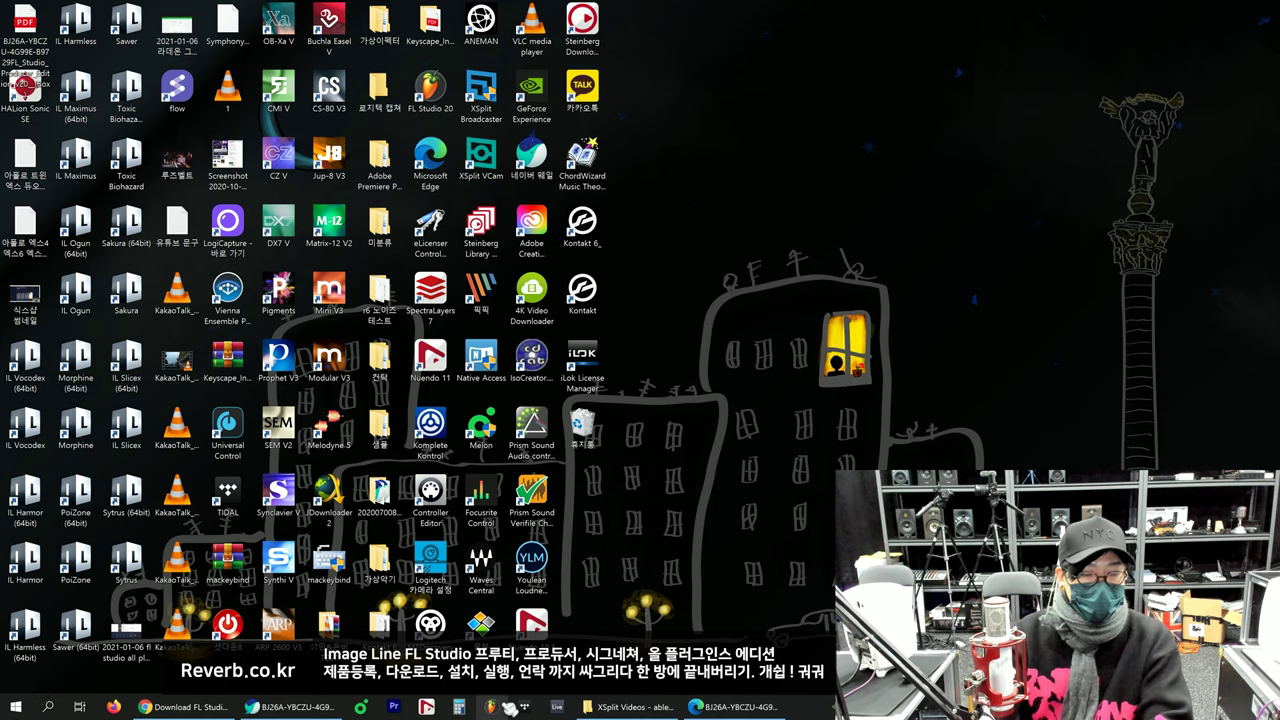
Step: Search Windows for 'fl' and open the folder containing the FL Studio 20 shortcut
{"action": "left_click", "coordinate": [48, 707]}
{"action": "type", "text": "ㄹ"}
{"action": "key", "text": "BackSpace"}
{"action": "type", "text": "fl"}
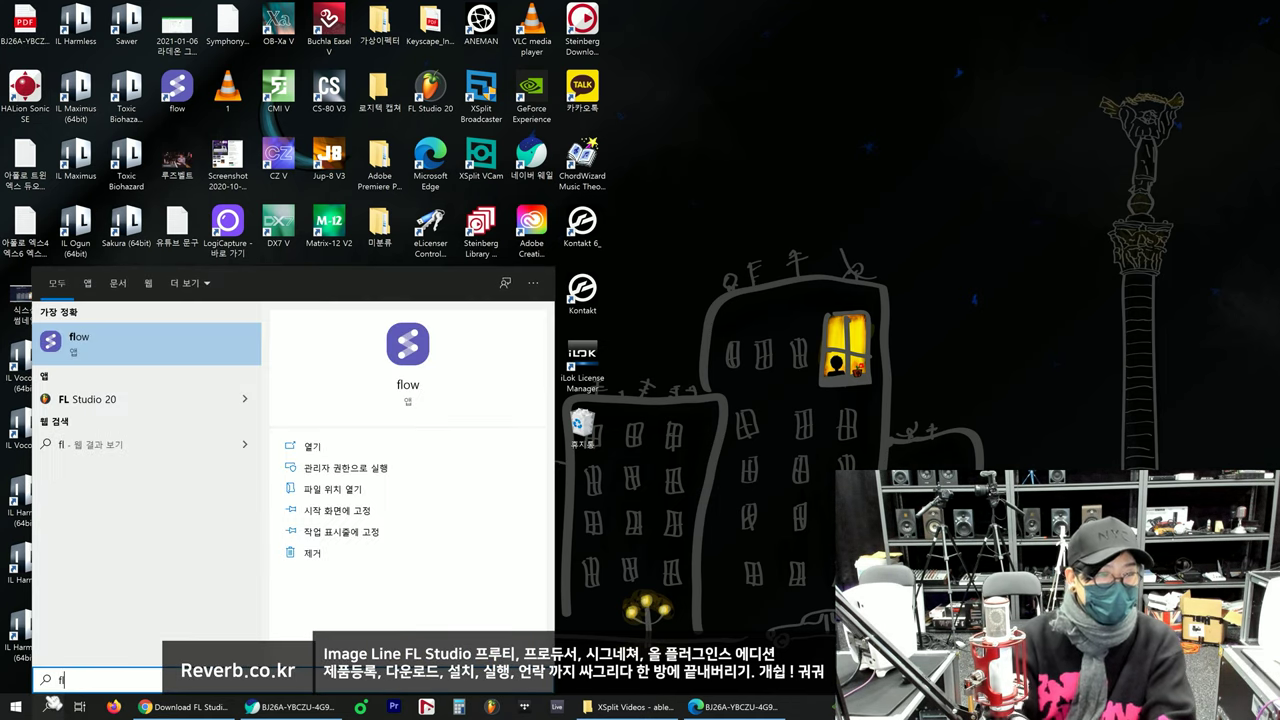
{"action": "right_click", "coordinate": [141, 400]}
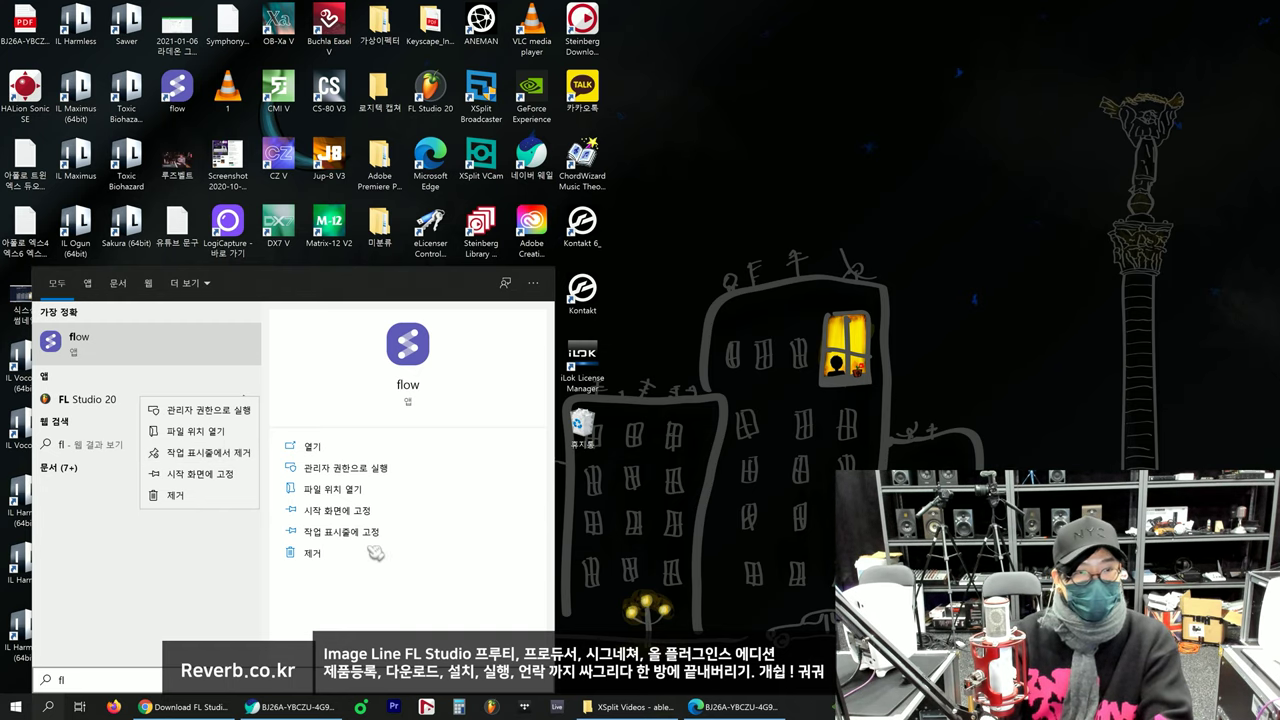
{"action": "left_click", "coordinate": [225, 431]}
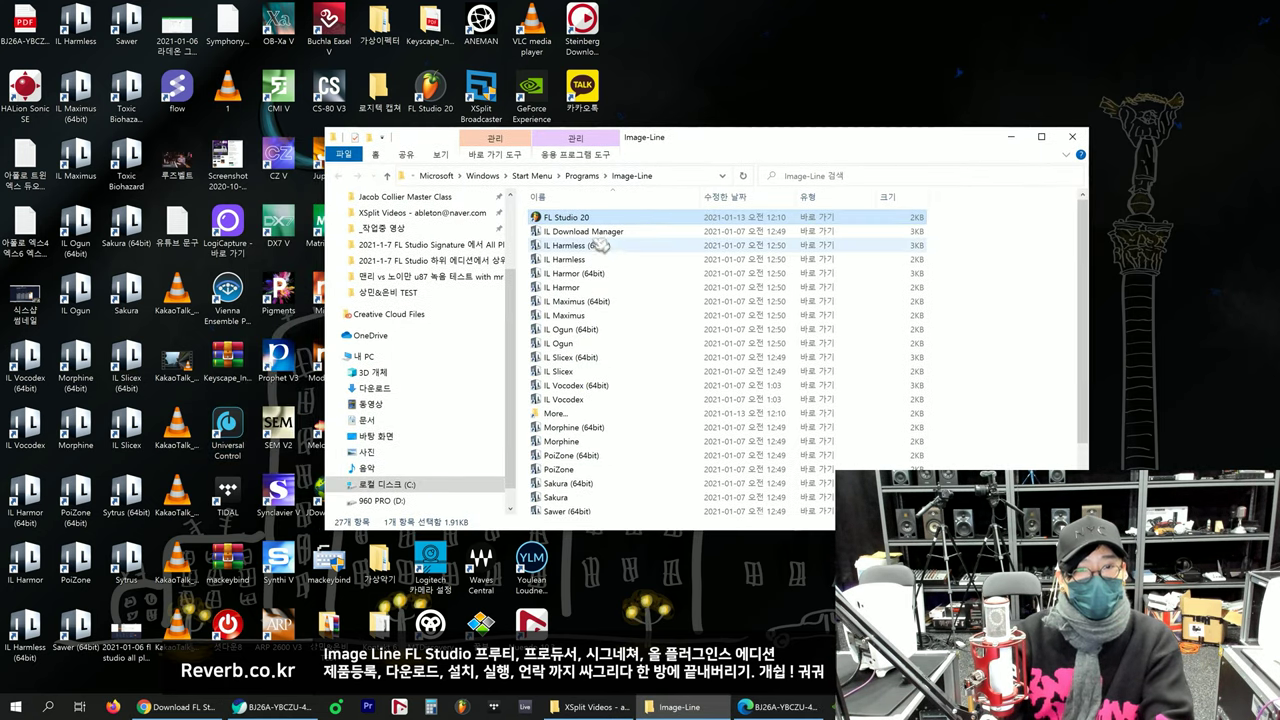
Step: From the shortcut's Properties, open the install folder and locate the FL64 program
{"action": "right_click", "coordinate": [595, 221]}
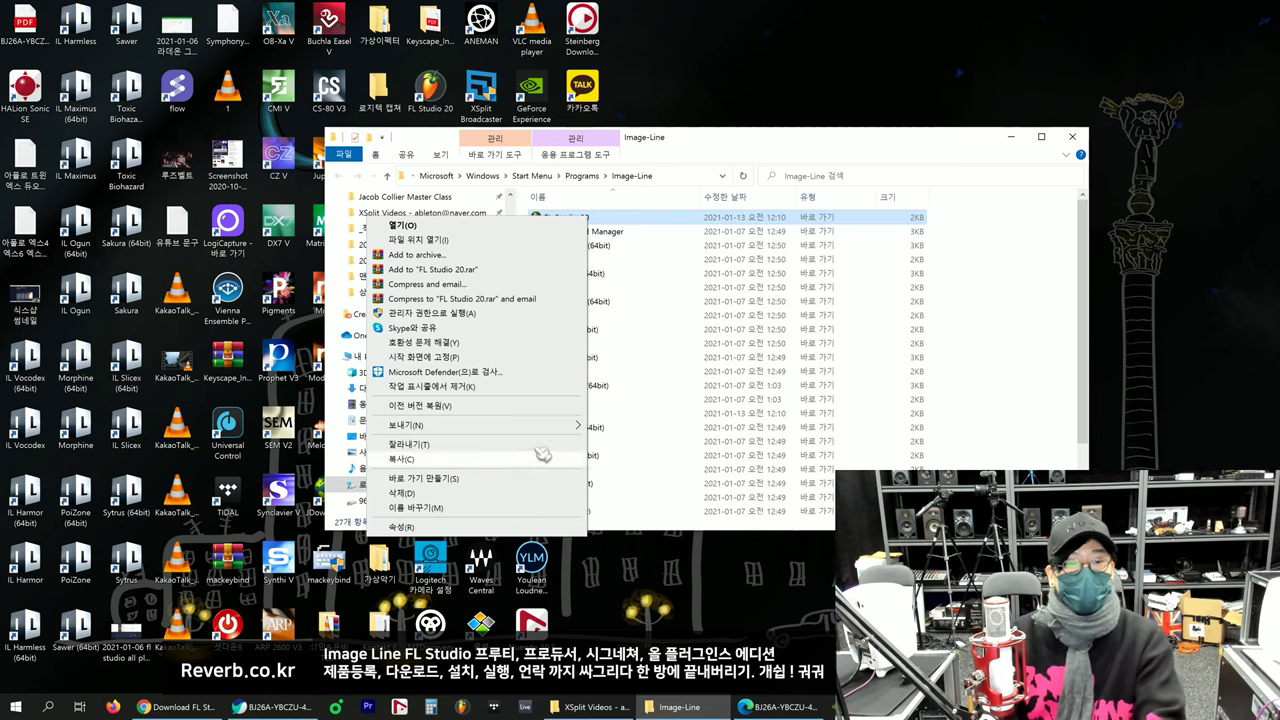
{"action": "mouse_move", "coordinate": [540, 434]}
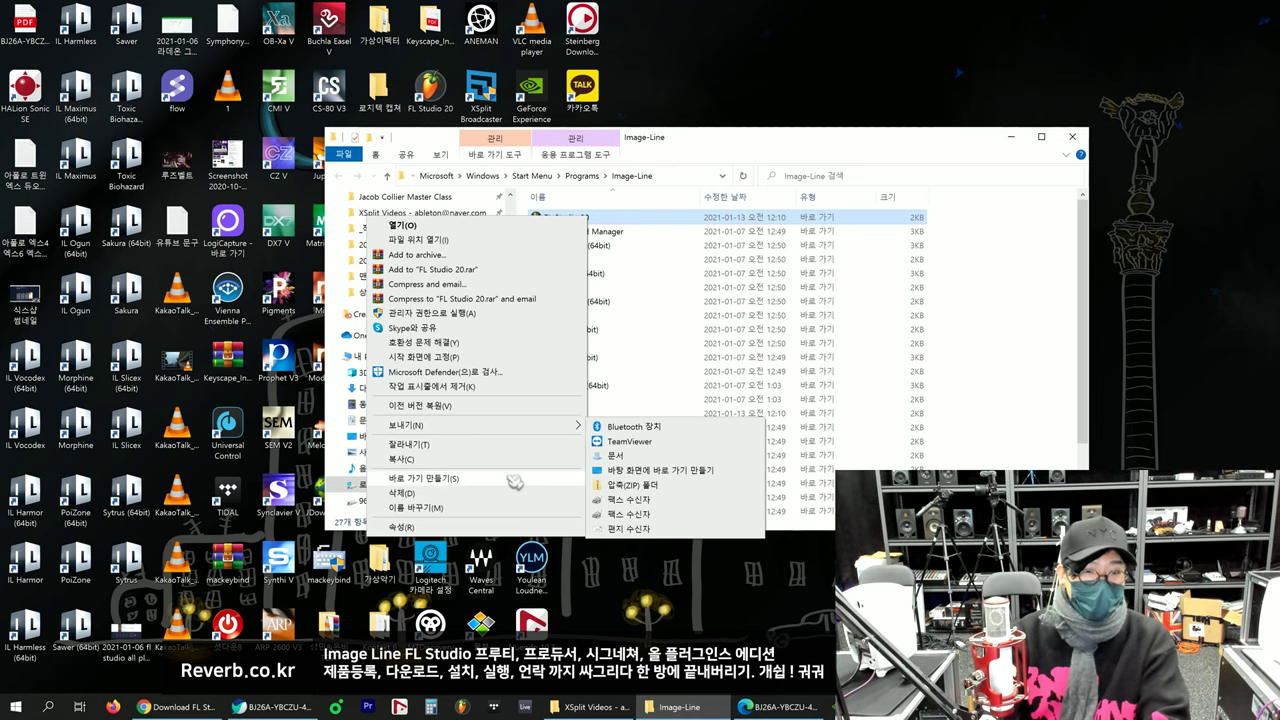
{"action": "left_click", "coordinate": [508, 530]}
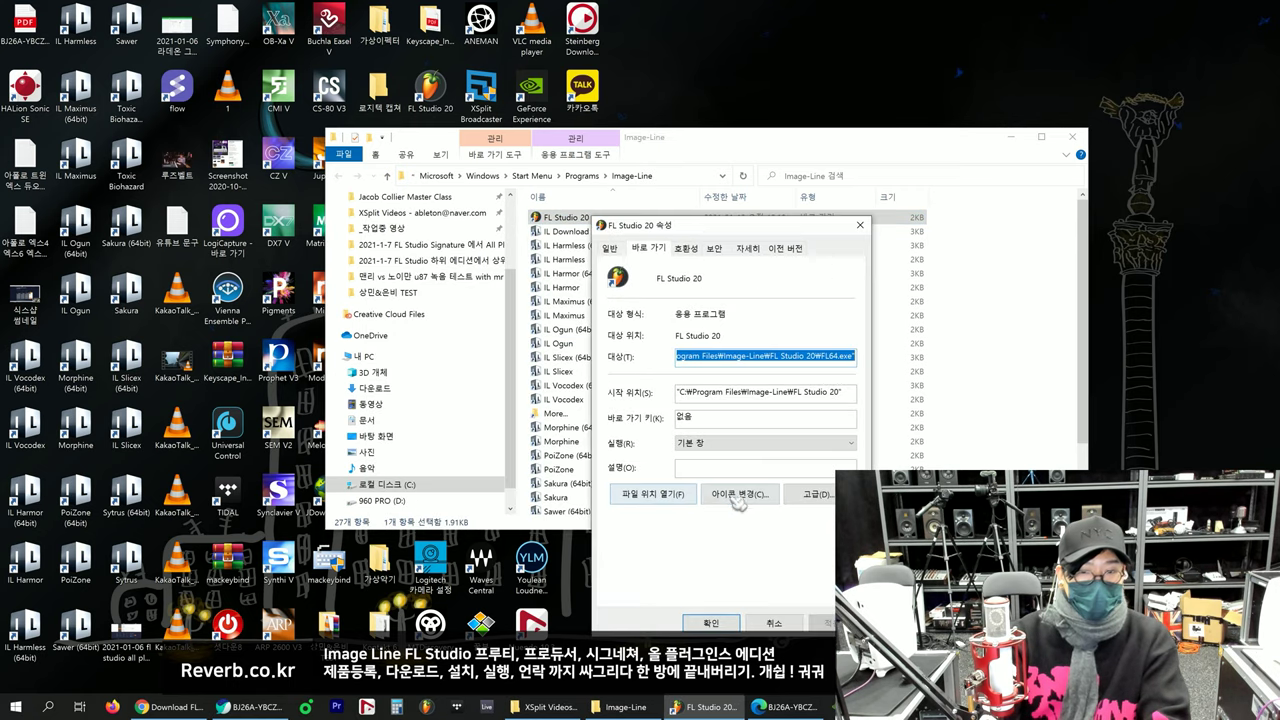
{"action": "left_click", "coordinate": [670, 505]}
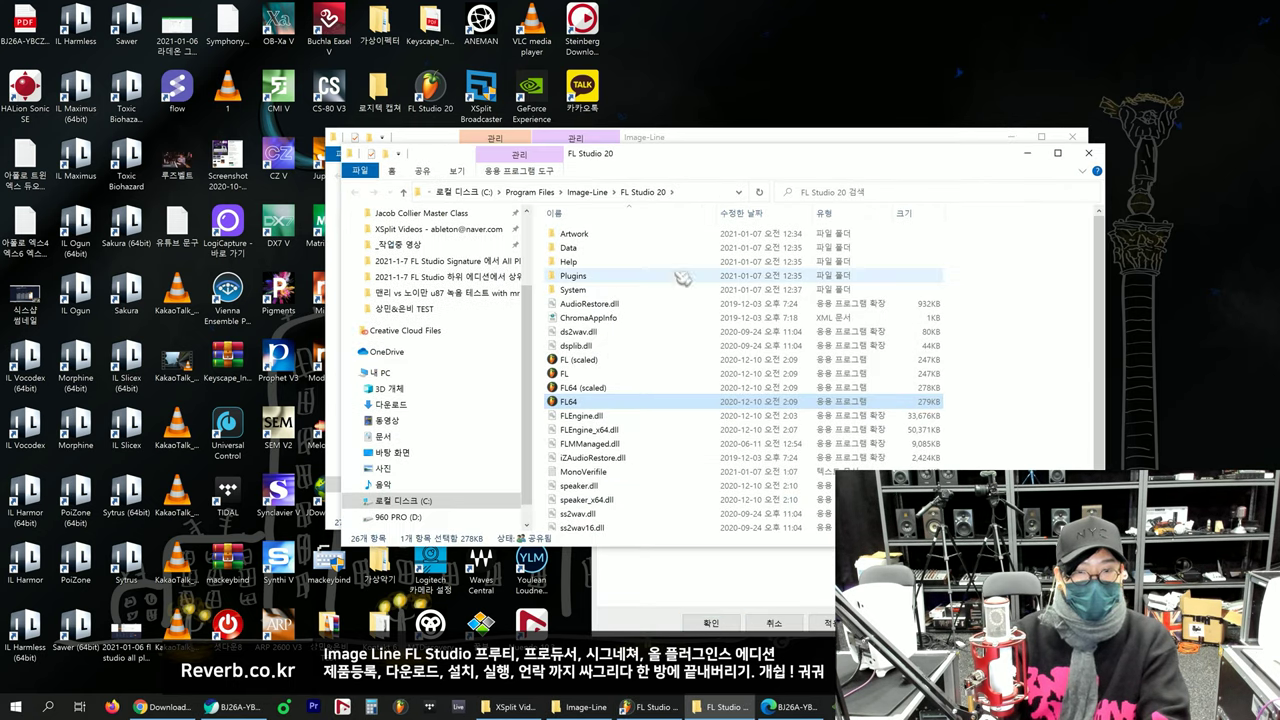
{"action": "right_click", "coordinate": [605, 403]}
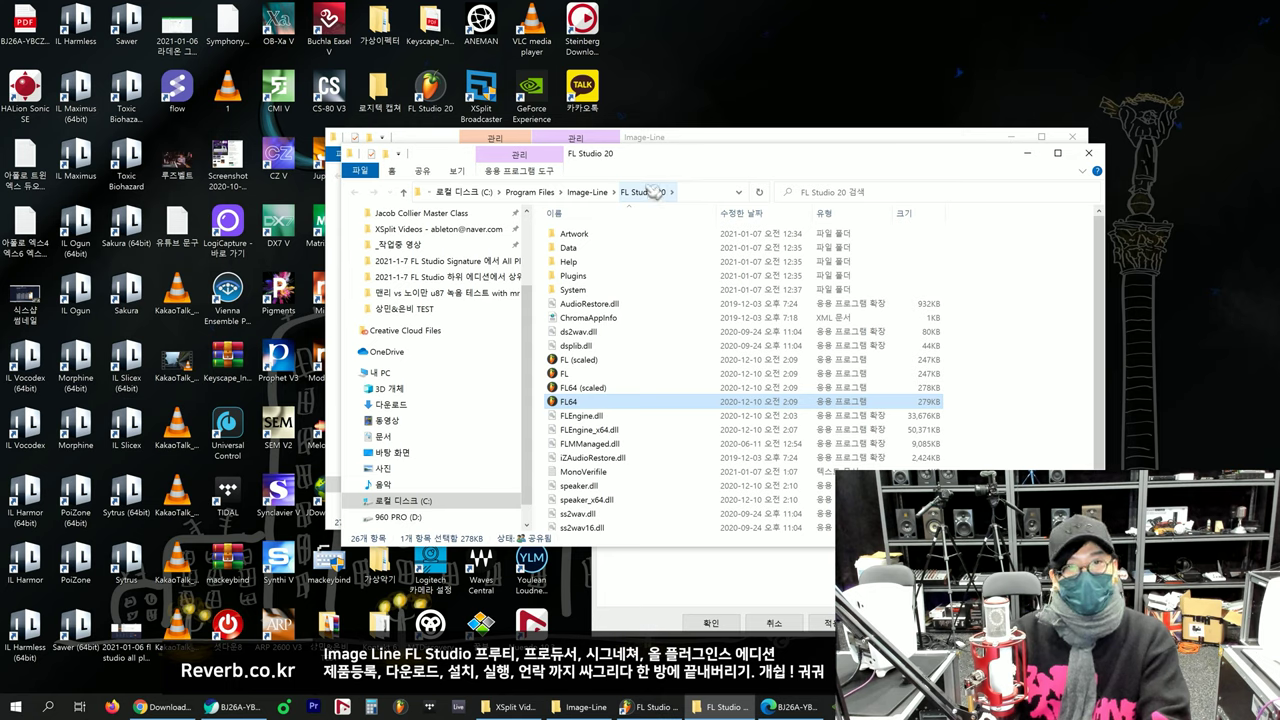
{"action": "scroll", "coordinate": [614, 429], "scroll_direction": "down", "scroll_amount": 2}
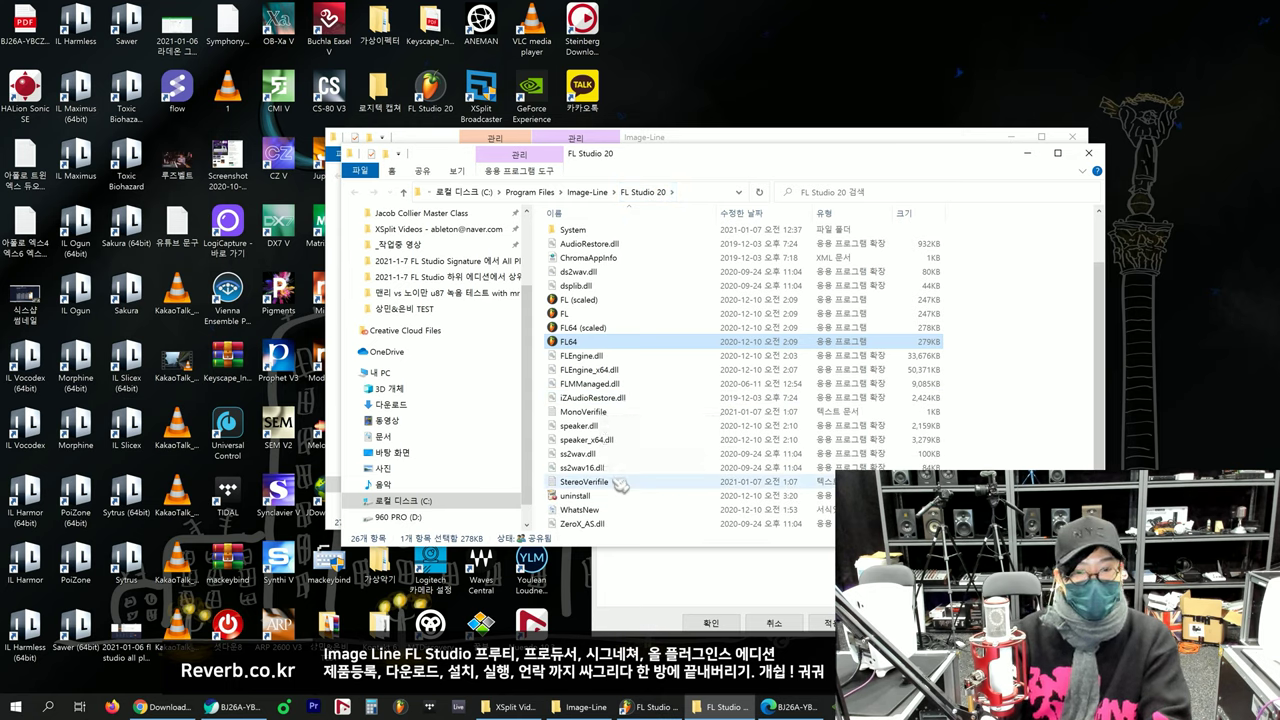
{"action": "scroll", "coordinate": [620, 483], "scroll_direction": "up", "scroll_amount": 2}
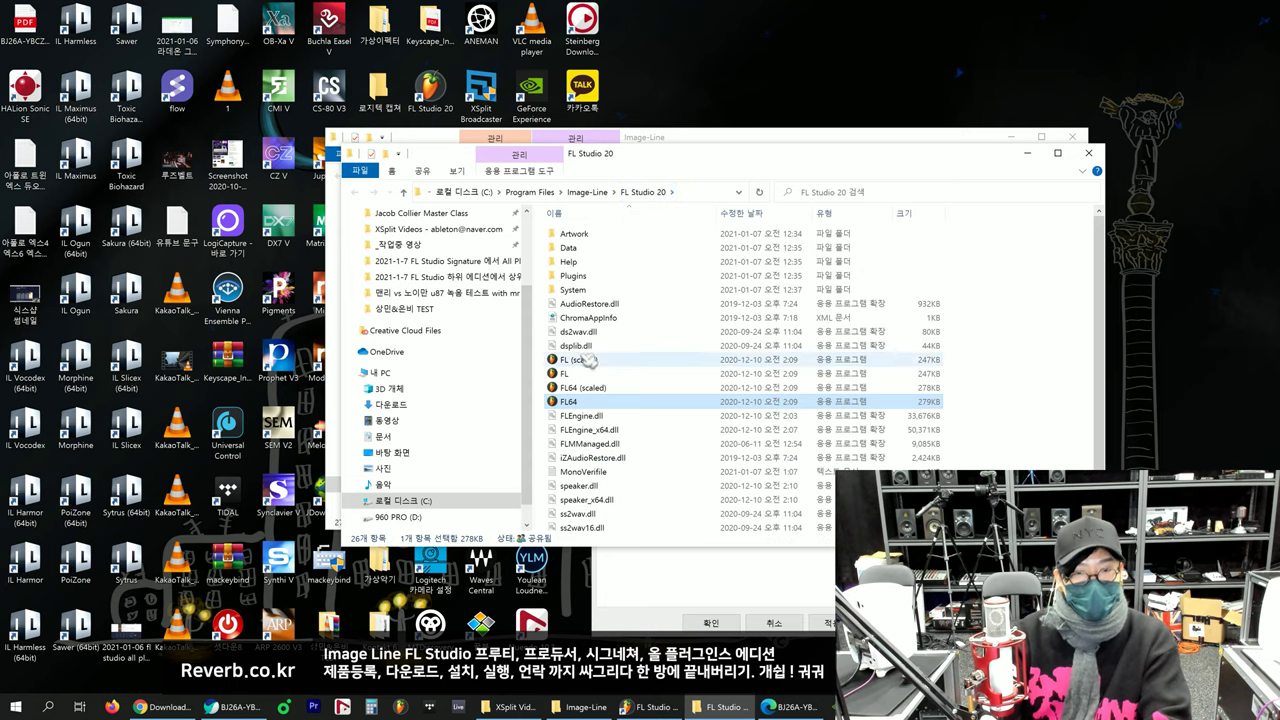
Step: Close the shortcut properties, the Image-Line start menu folder, and the FL Studio 20 folder
{"action": "left_click", "coordinate": [712, 622]}
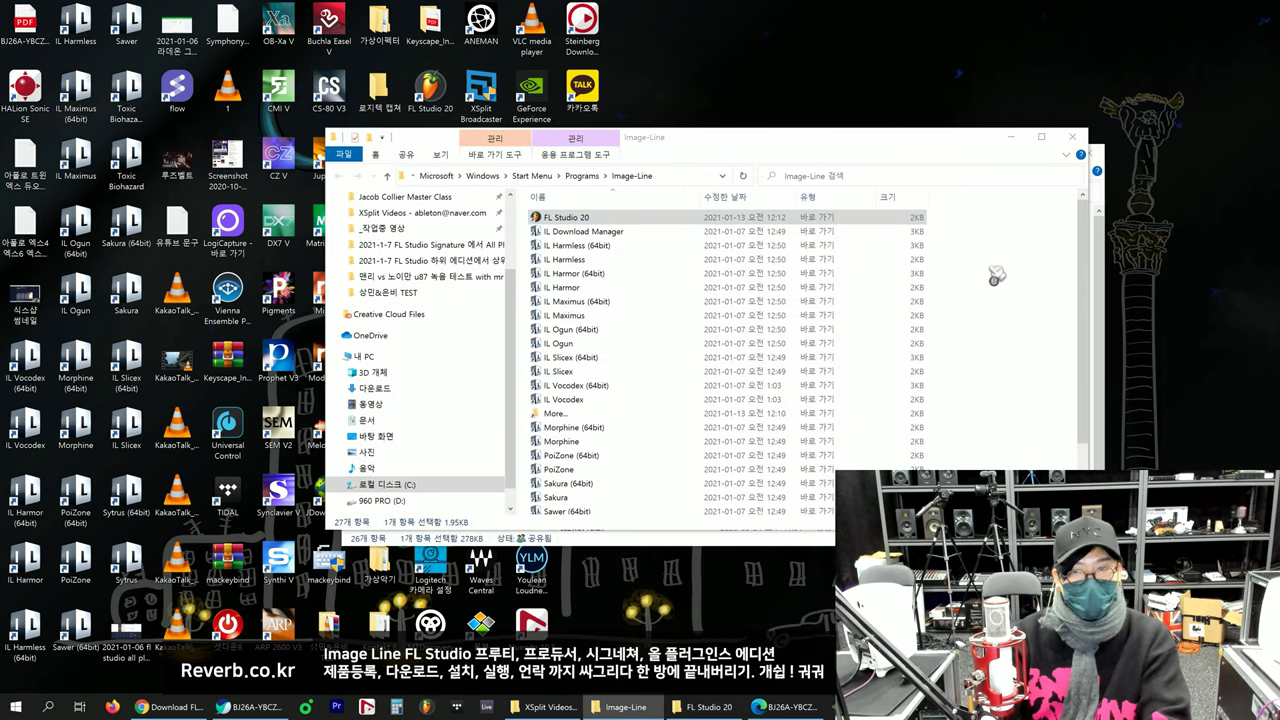
{"action": "left_click", "coordinate": [1074, 138]}
{"action": "left_click", "coordinate": [1088, 153]}
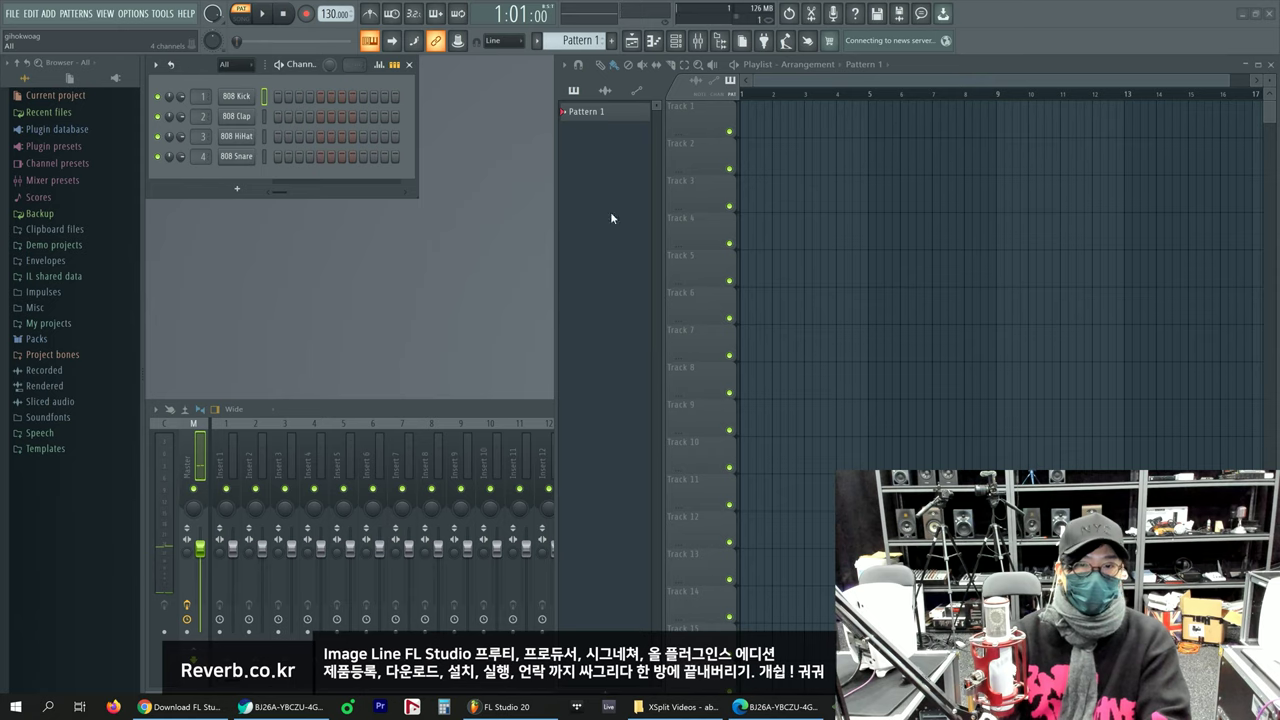
Step: Open HELP > About and choose Update license to bring up the unlock dialog
{"action": "left_click", "coordinate": [185, 14]}
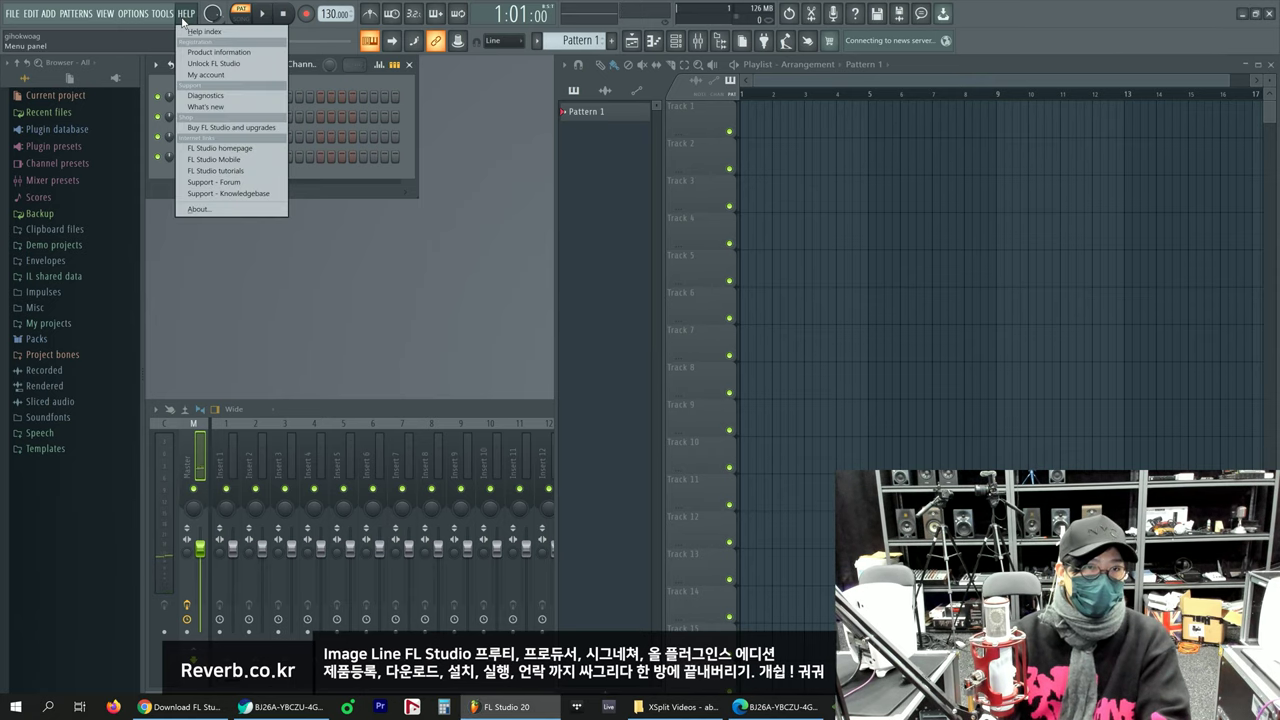
{"action": "left_click", "coordinate": [231, 208]}
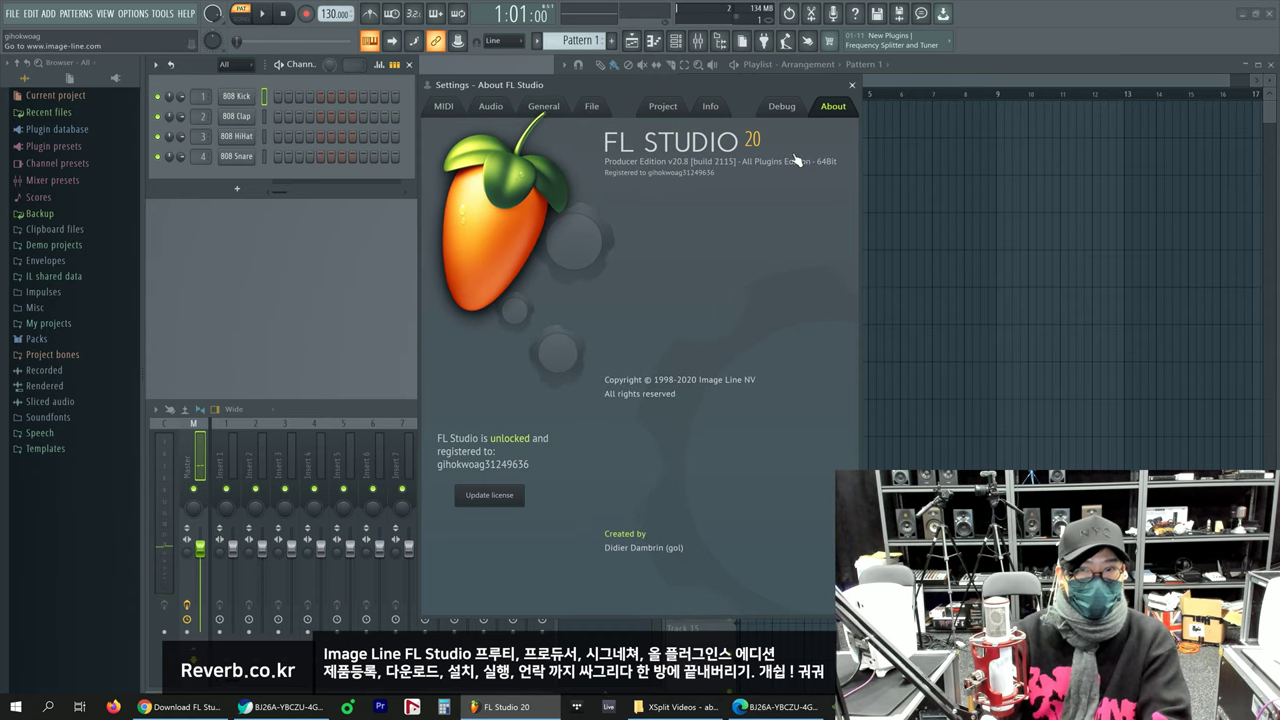
{"action": "left_click", "coordinate": [500, 494]}
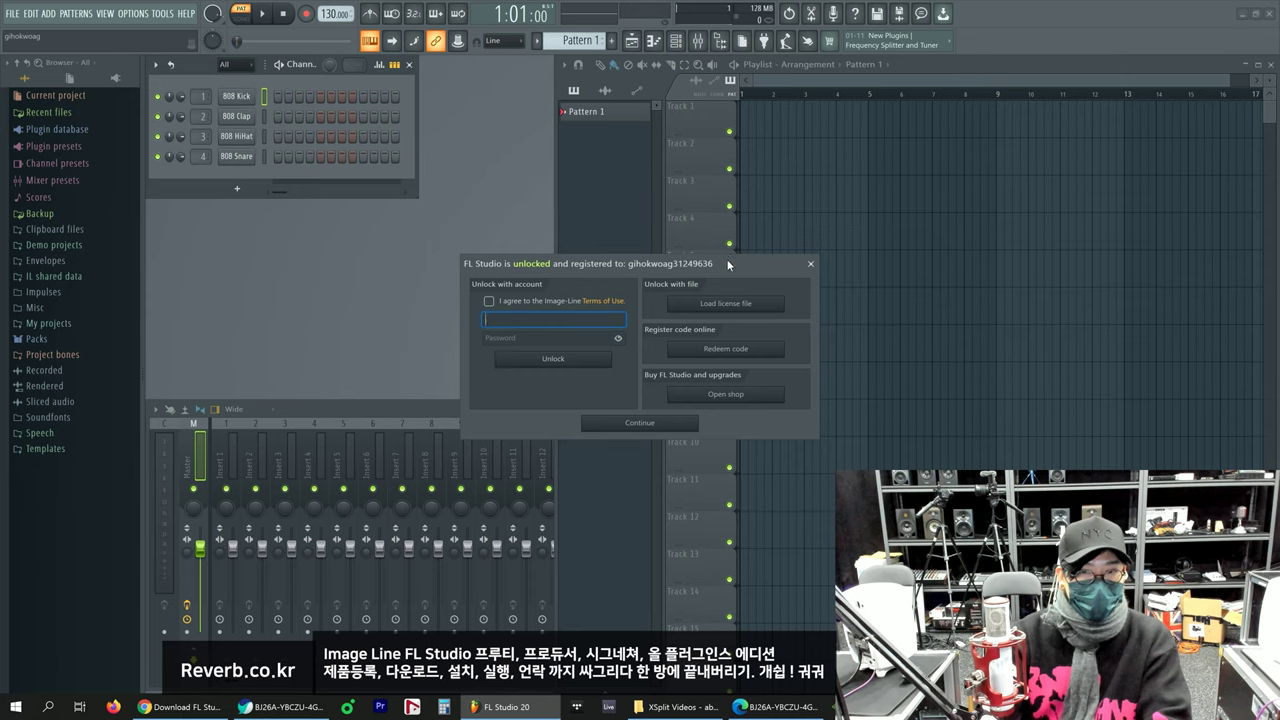
Step: Agree to the Terms of Use, enter the account e-mail and password, and unlock FL Studio
{"action": "left_click_drag", "start_coordinate": [728, 265], "coordinate": [700, 269]}
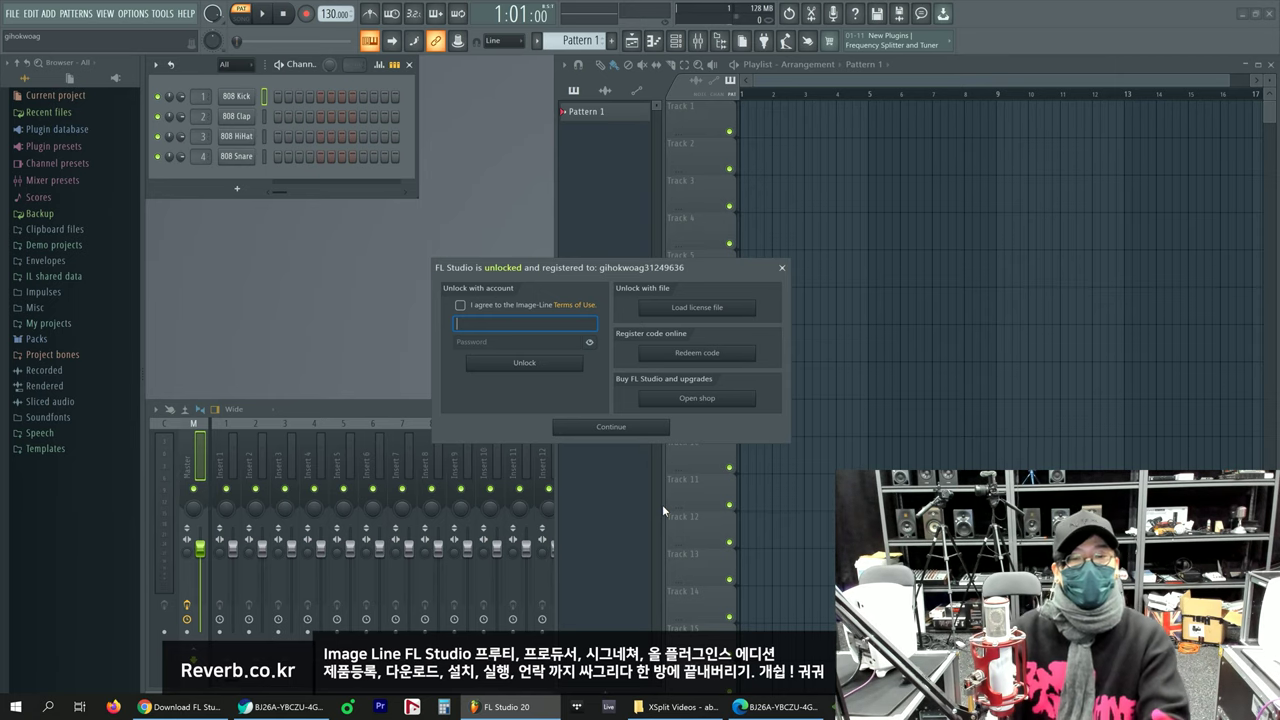
{"action": "left_click_drag", "start_coordinate": [619, 271], "coordinate": [648, 260]}
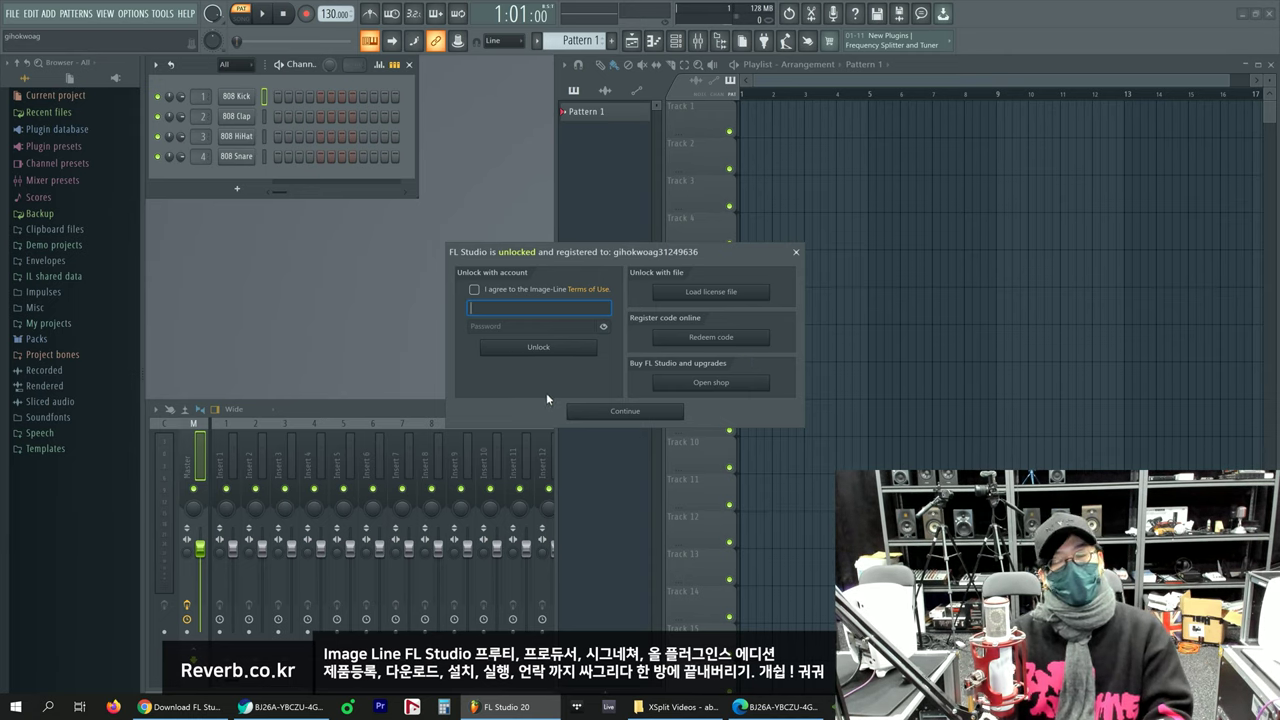
{"action": "left_click", "coordinate": [474, 289]}
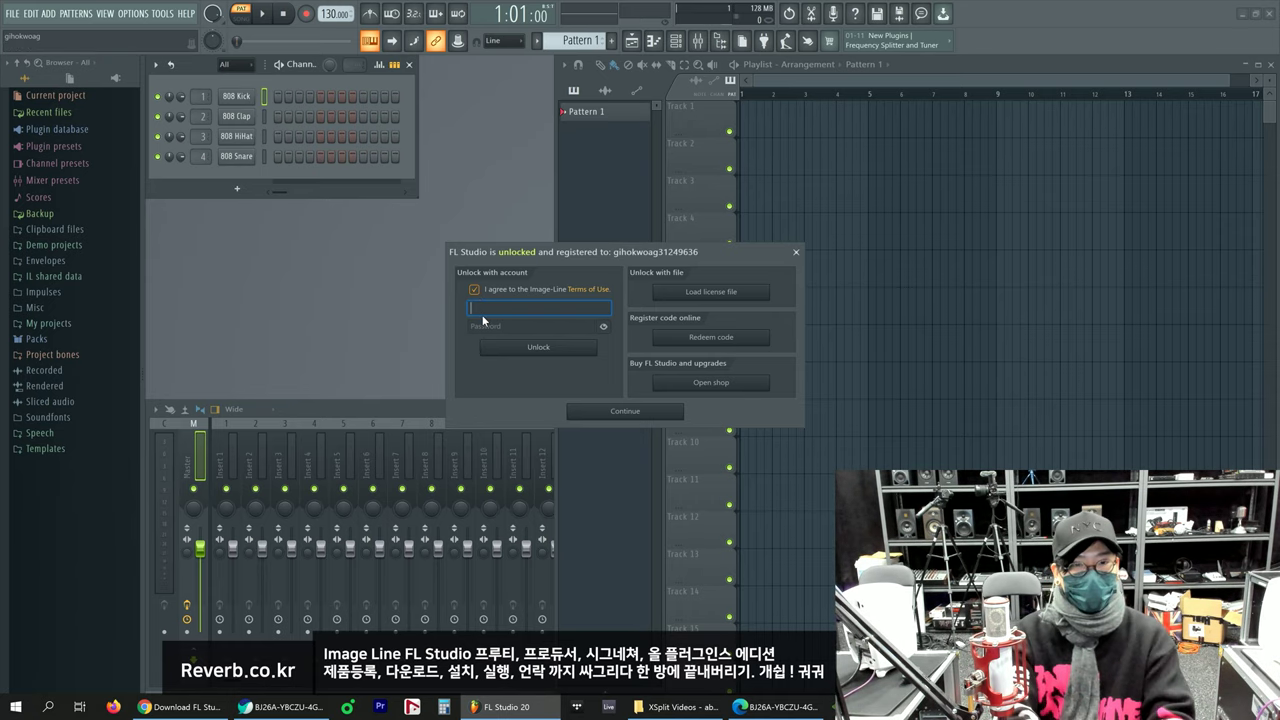
{"action": "left_click", "coordinate": [483, 316]}
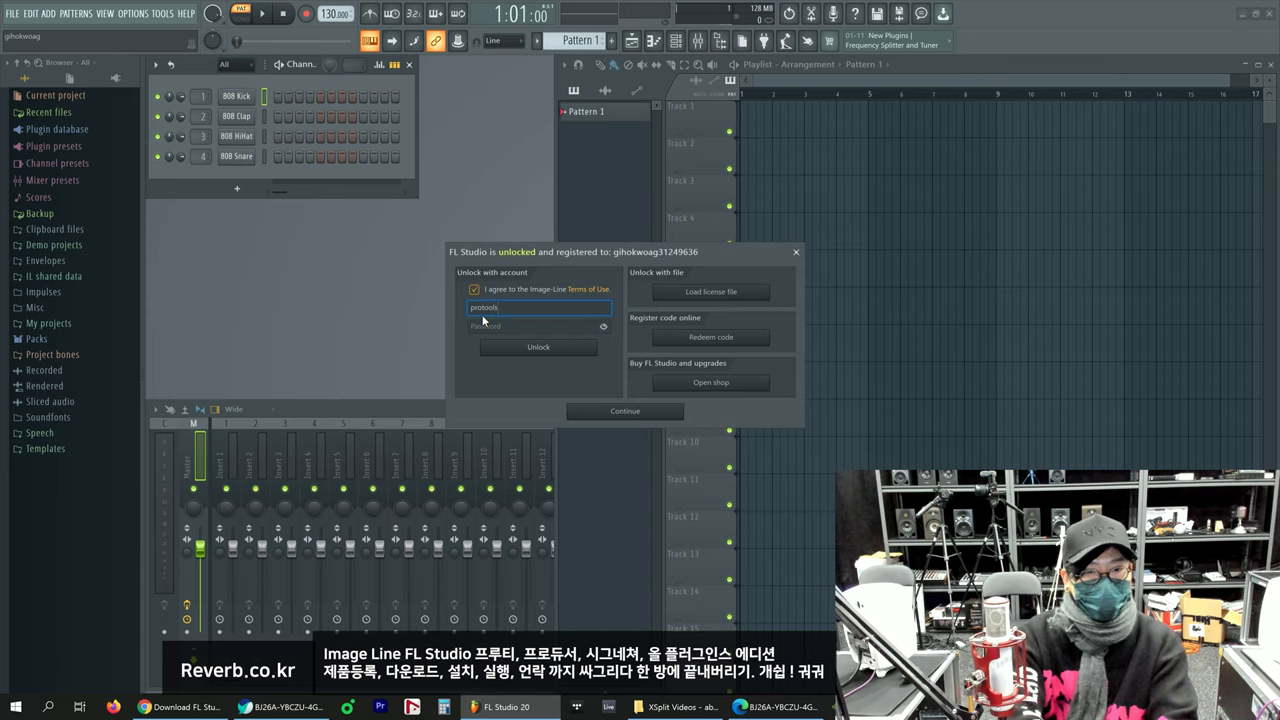
{"action": "key", "text": "Tab"}
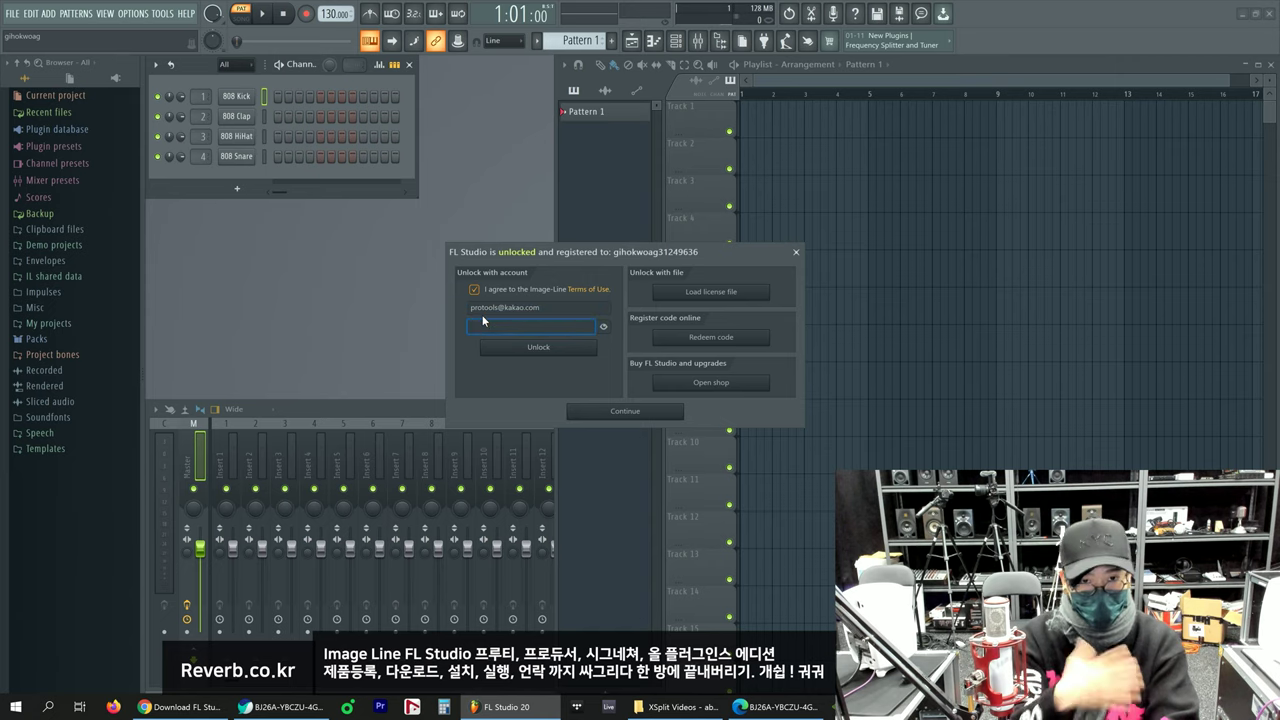
{"action": "type", "text": "•••"}
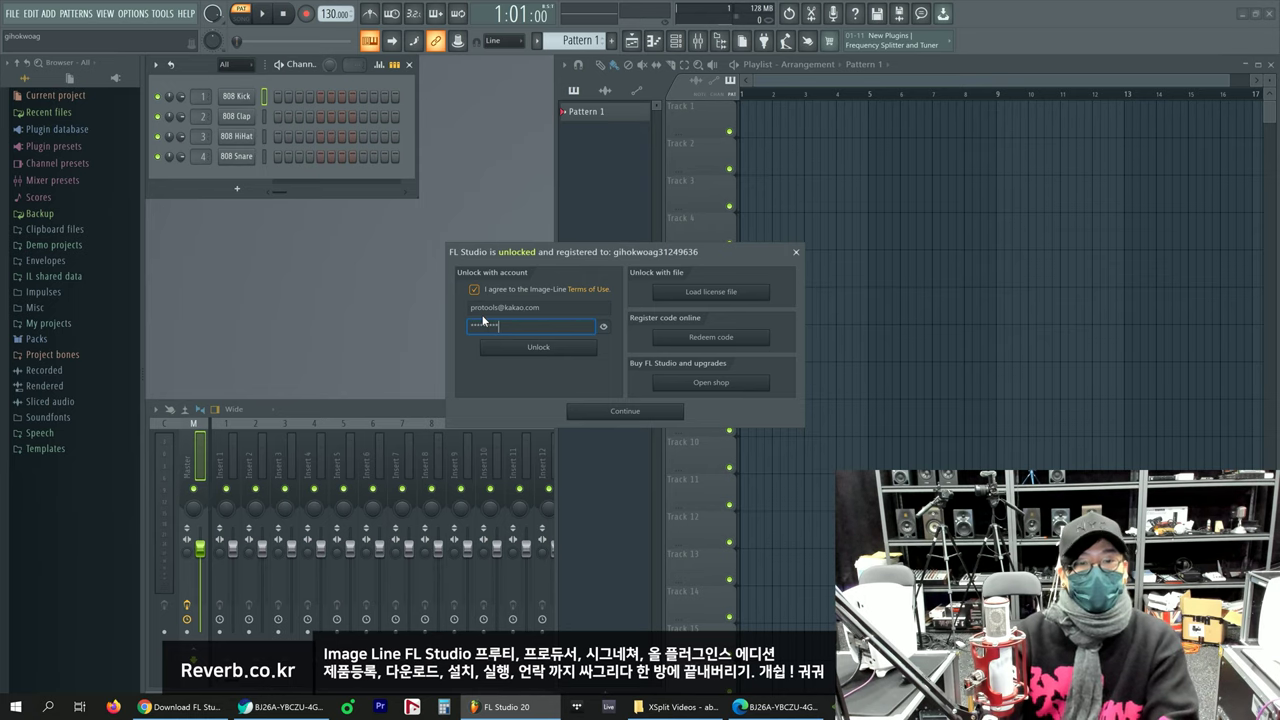
{"action": "type", "text": "•••"}
{"action": "left_click", "coordinate": [545, 347]}
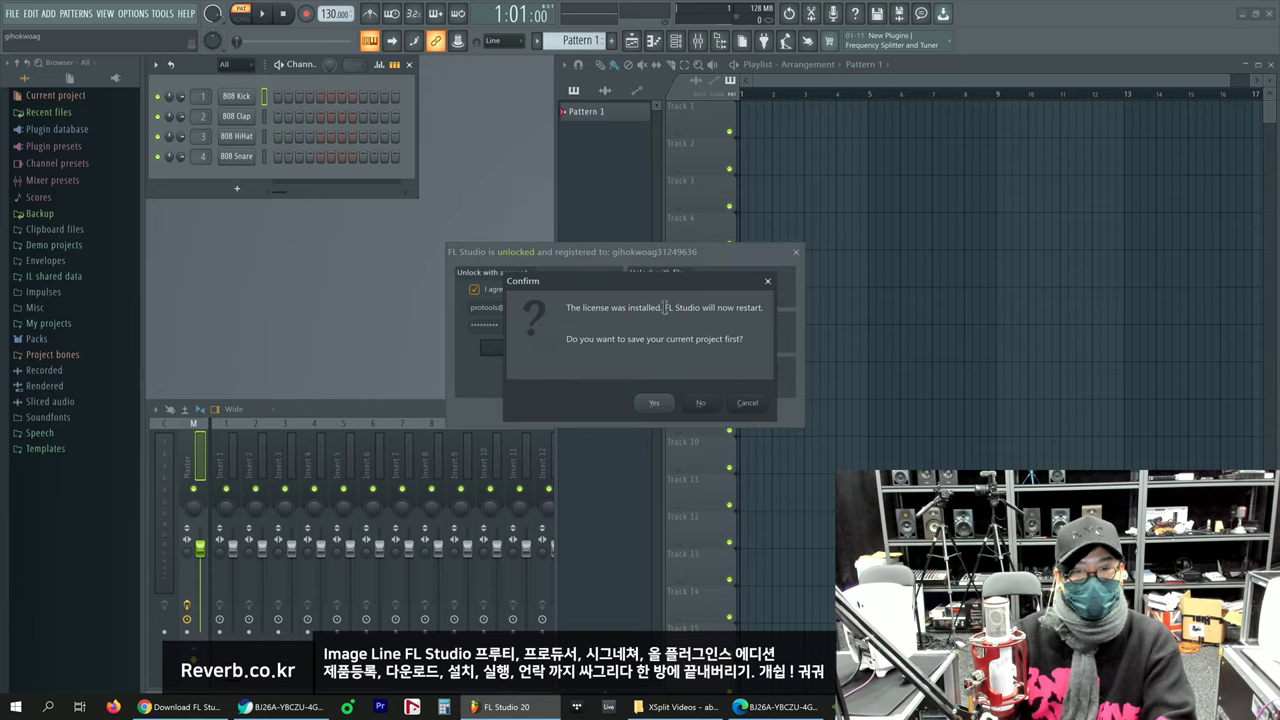
Step: Decline saving the current project so FL Studio restarts with the new license
{"action": "left_click_drag", "start_coordinate": [664, 307], "coordinate": [748, 310]}
{"action": "left_click", "coordinate": [761, 308]}
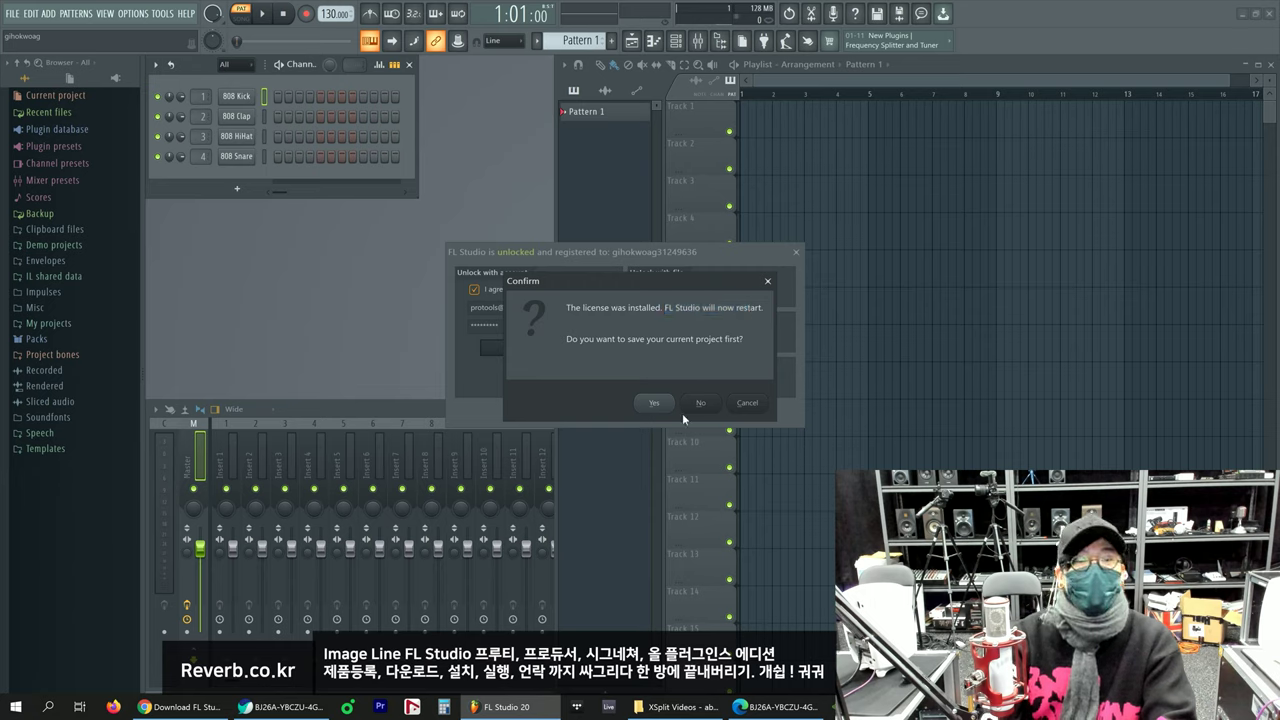
{"action": "left_click_drag", "start_coordinate": [569, 340], "coordinate": [742, 342]}
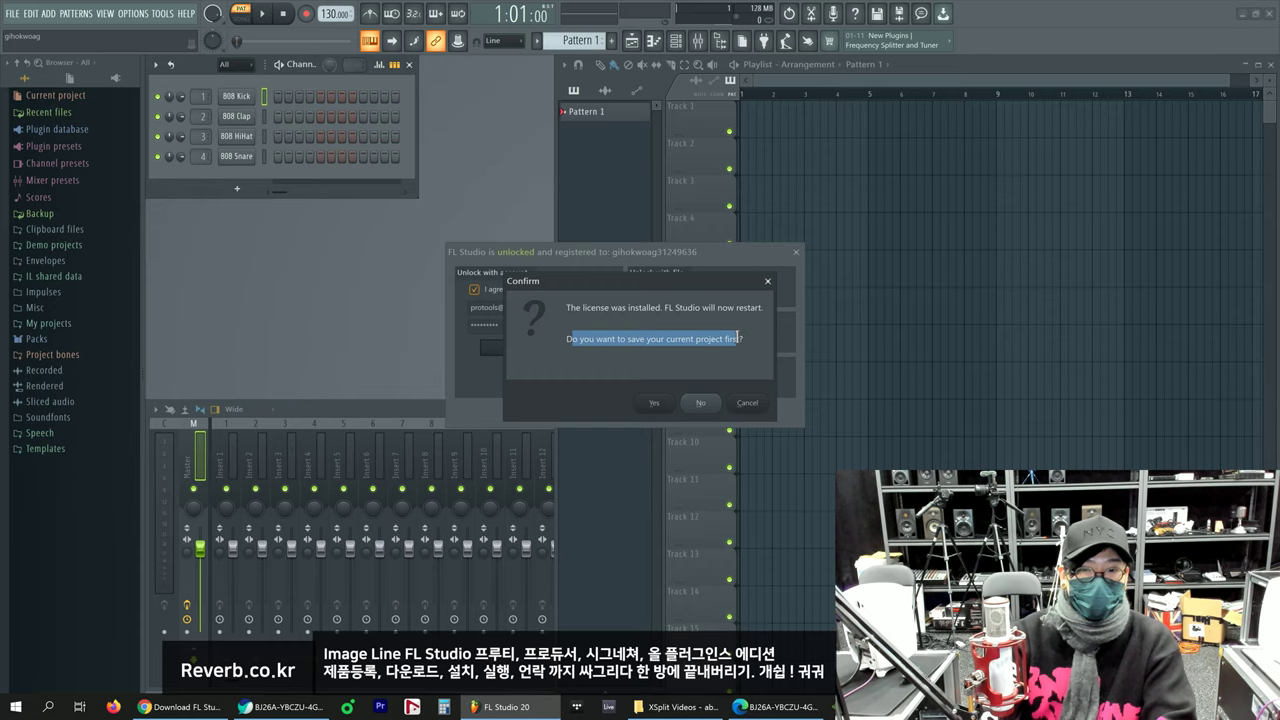
{"action": "left_click", "coordinate": [738, 343]}
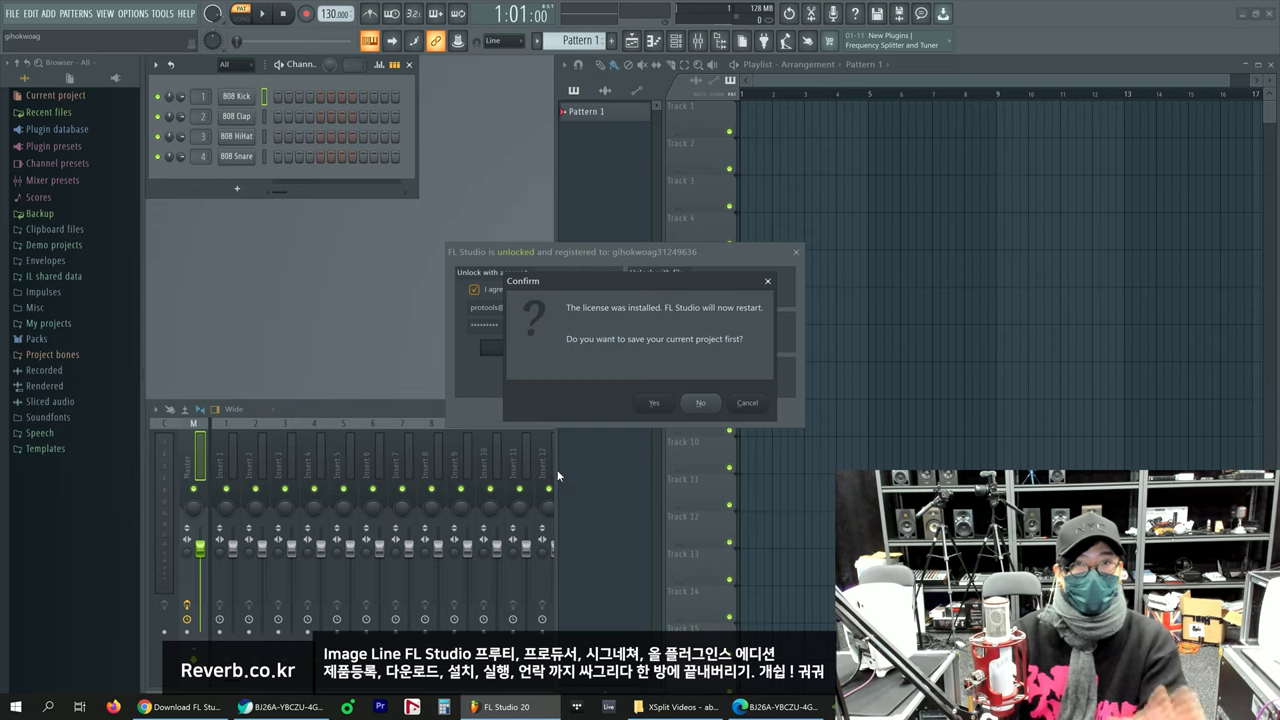
{"action": "left_click", "coordinate": [703, 407]}
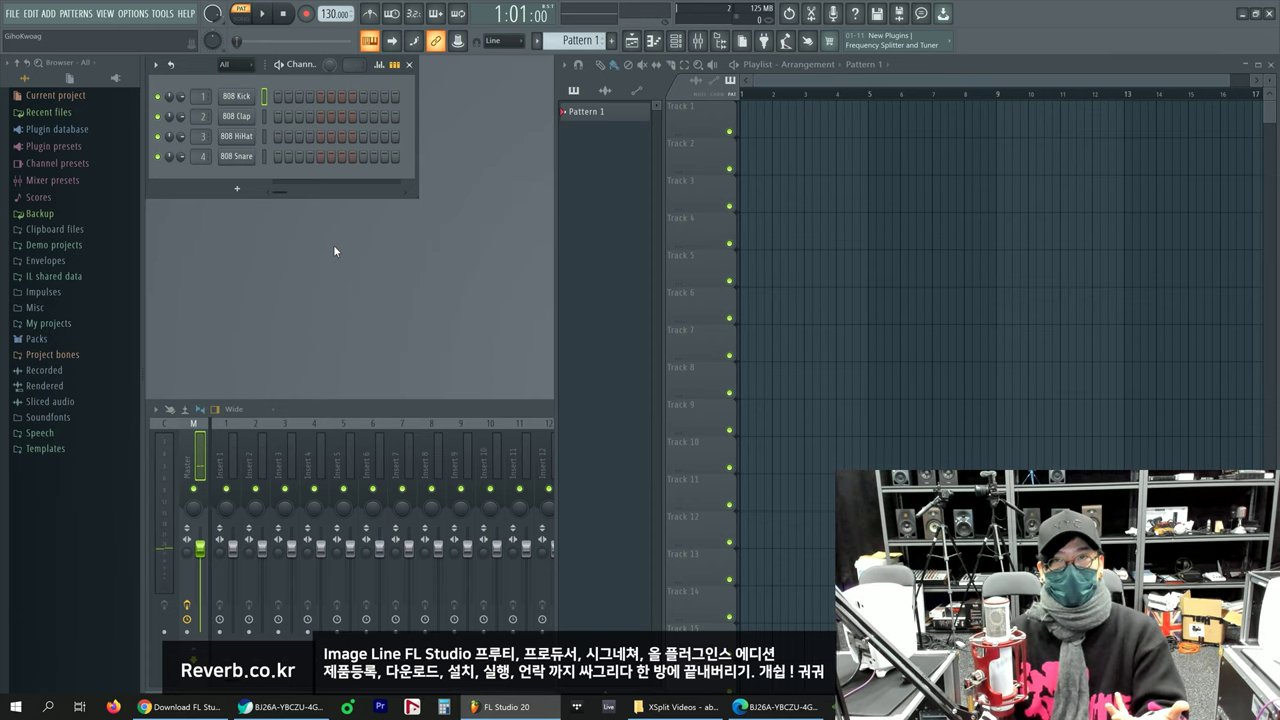
Step: Open Help > About to confirm Producer Edition v20.8 build 2115 shows as unlocked and registered
{"action": "left_click", "coordinate": [186, 14]}
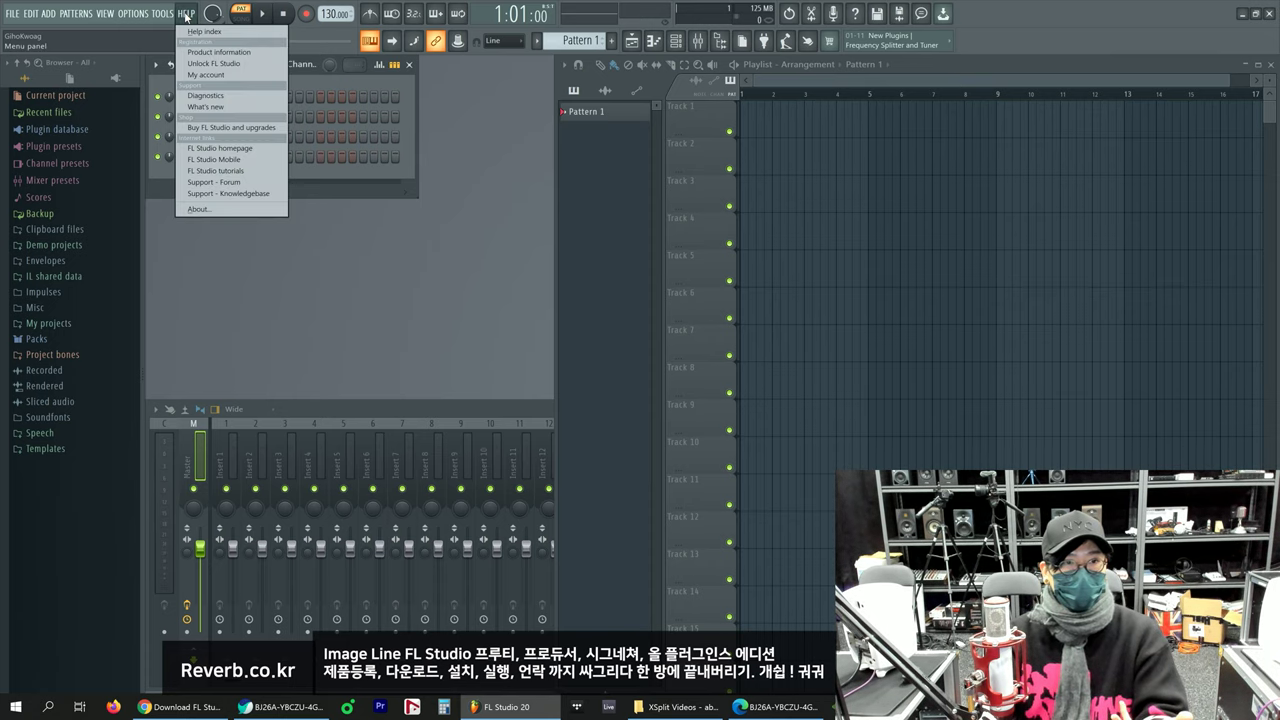
{"action": "left_click", "coordinate": [239, 209]}
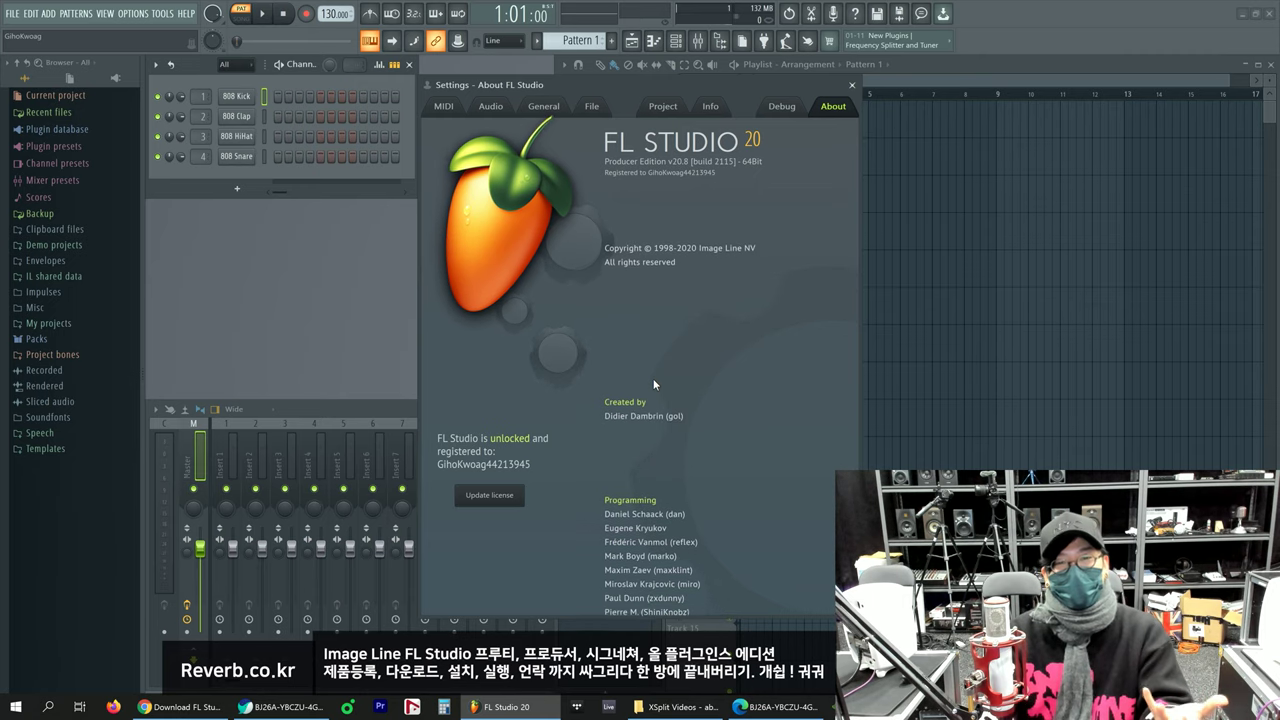
Step: Open Update license and enter the second Image-Line account's e-mail and password
{"action": "left_click", "coordinate": [489, 496]}
{"action": "left_click", "coordinate": [561, 320]}
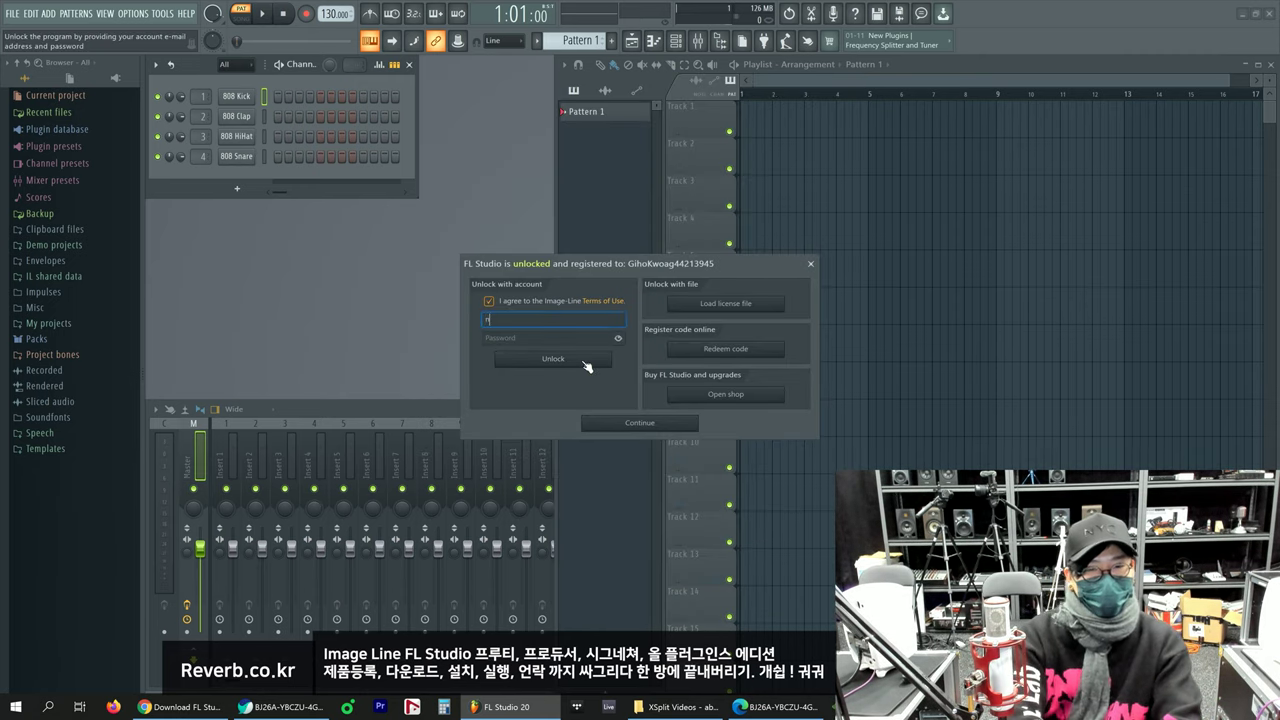
{"action": "key", "text": "Tab"}
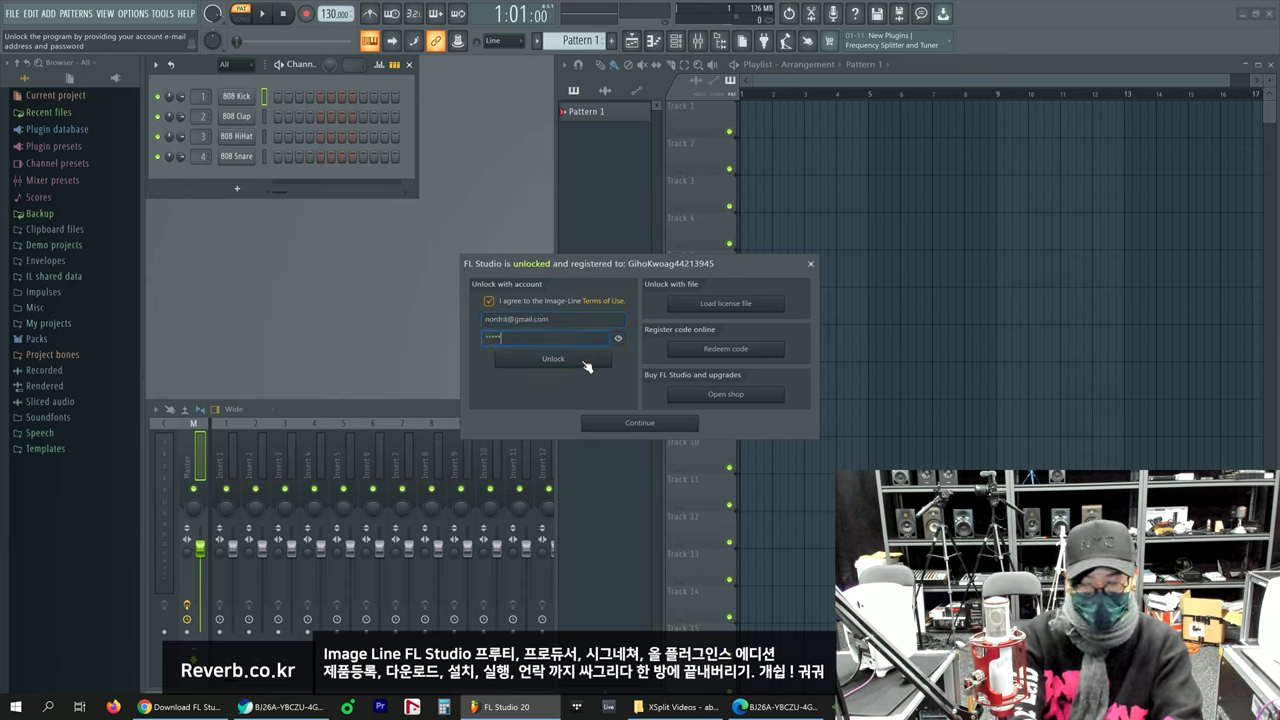
Step: Unlock with that account, decline saving so FL Studio restarts, then check the About page
{"action": "left_click", "coordinate": [582, 360]}
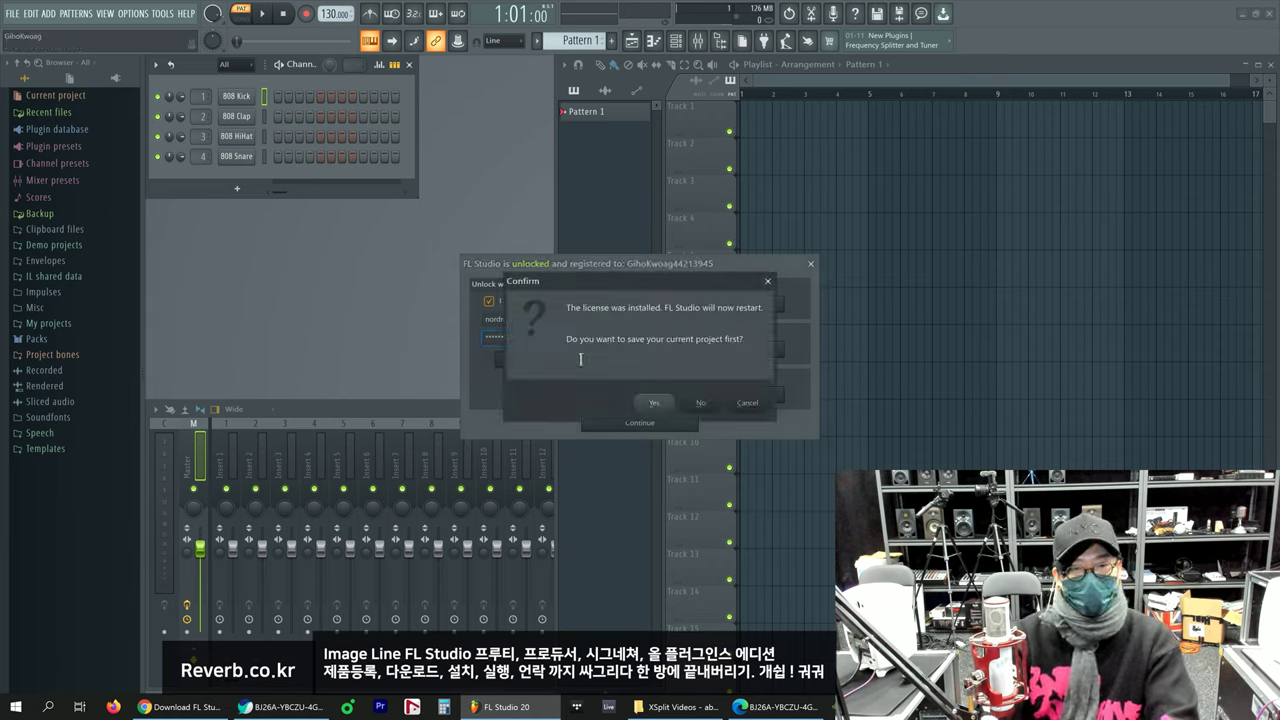
{"action": "left_click", "coordinate": [702, 403]}
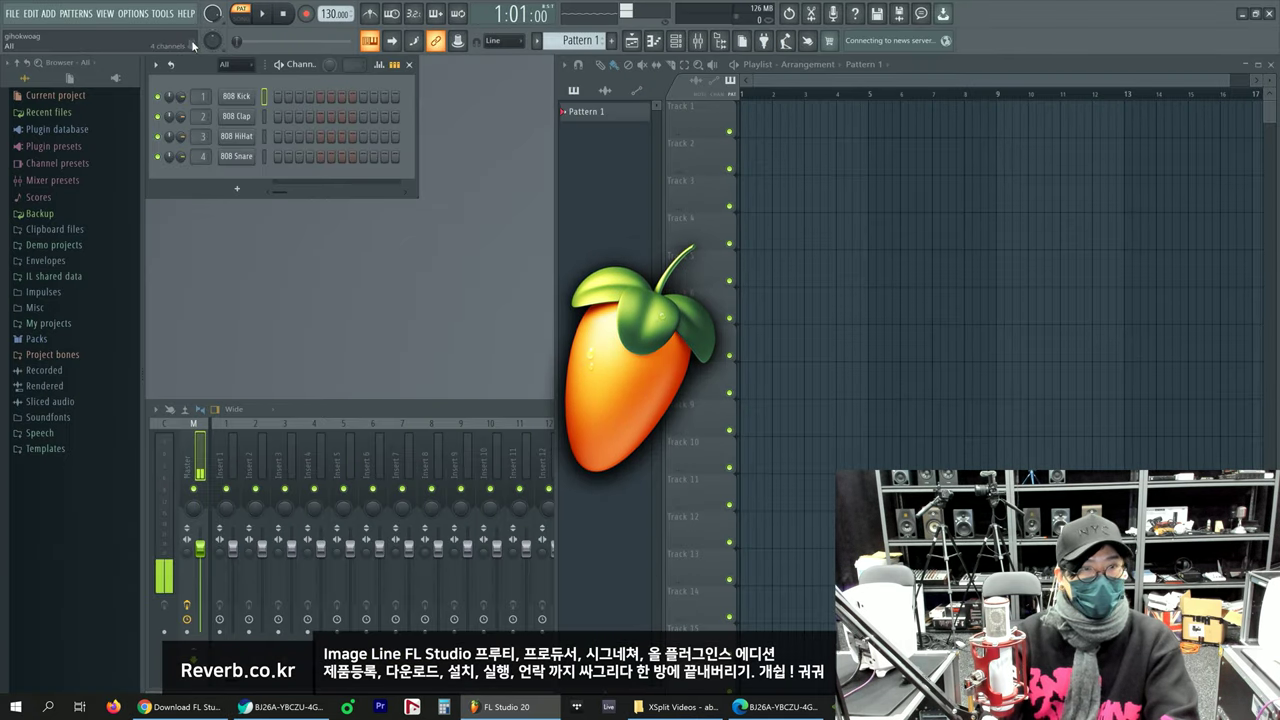
{"action": "left_click", "coordinate": [186, 13]}
{"action": "left_click", "coordinate": [226, 212]}
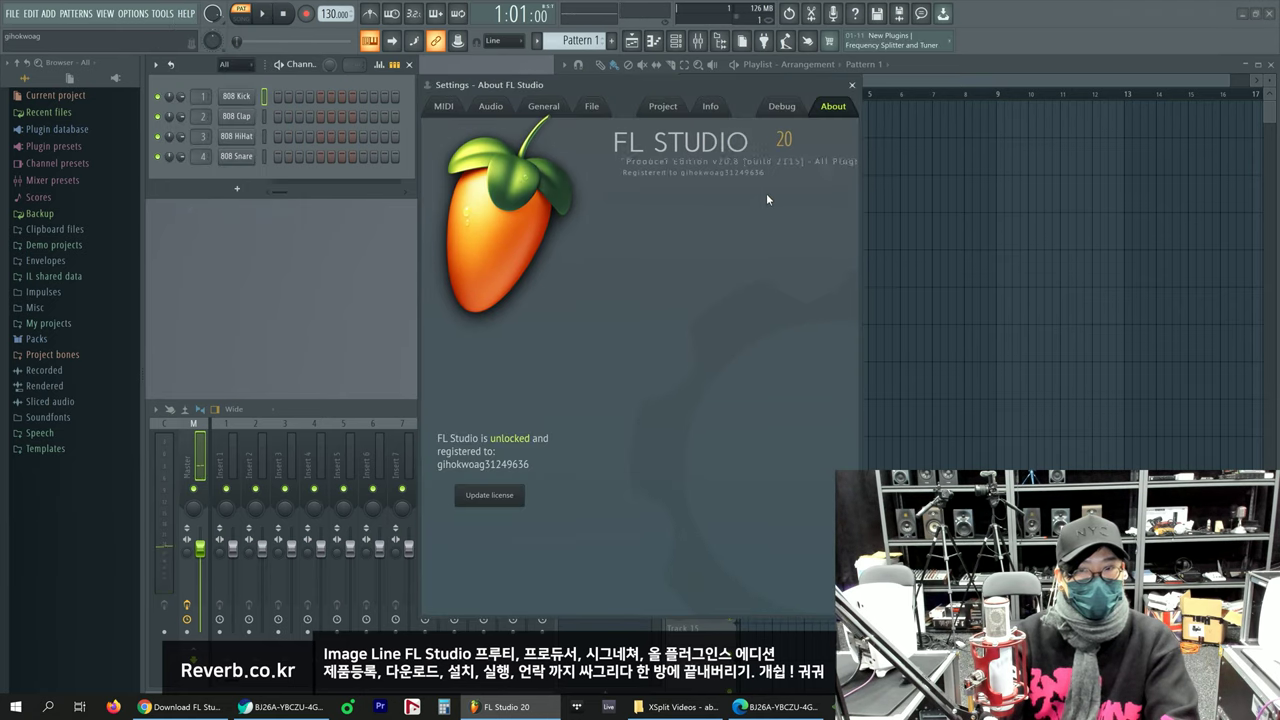